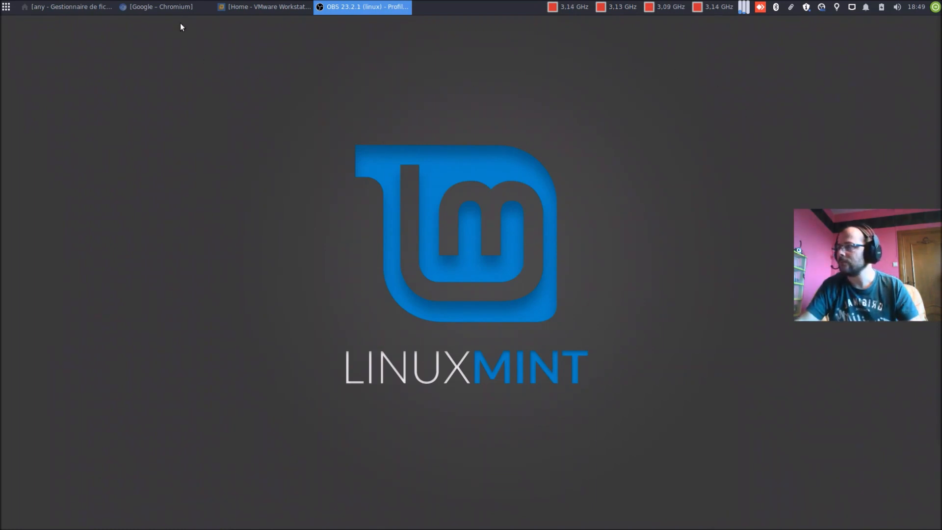
Step: Bring Chromium to the front and open YouTube from the Google apps grid
left_click(164, 7)
left_click(898, 97)
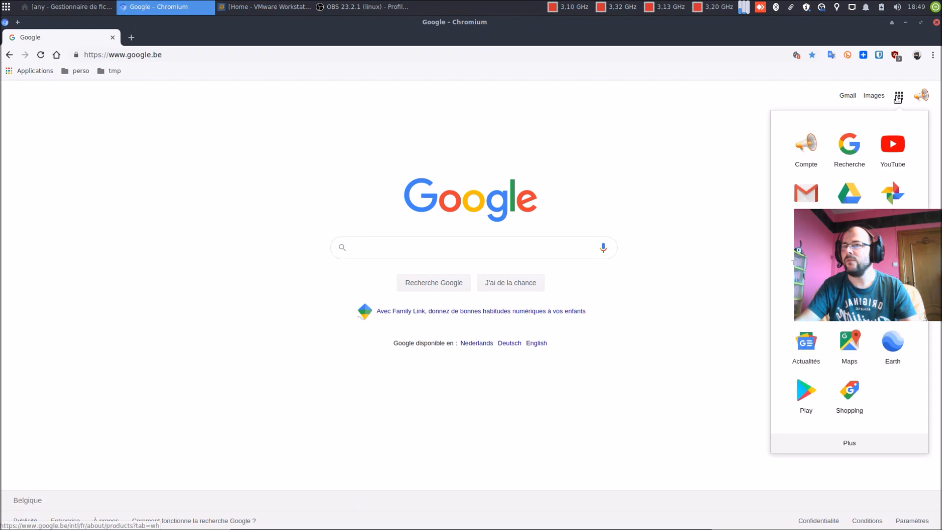
left_click(892, 143)
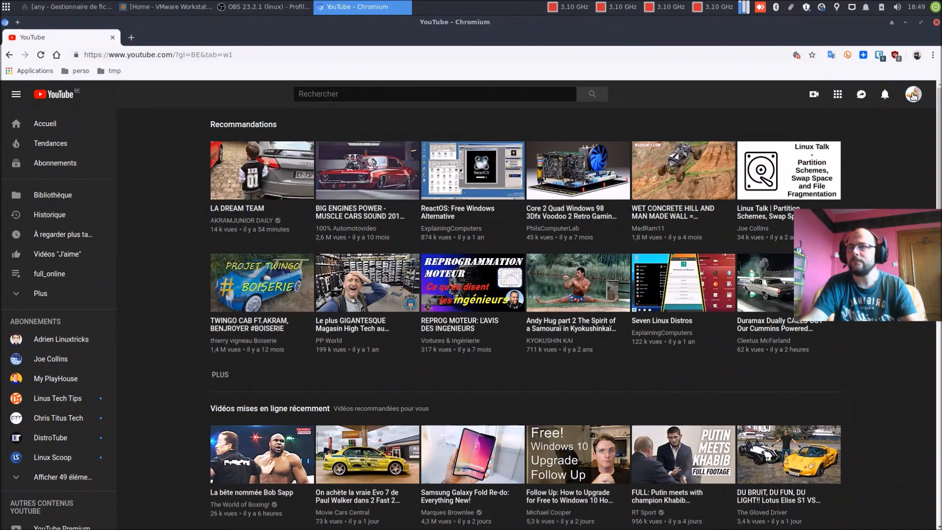
Step: Search your channel's uploaded videos for 'oem', then return to the Google home page
left_click(913, 95)
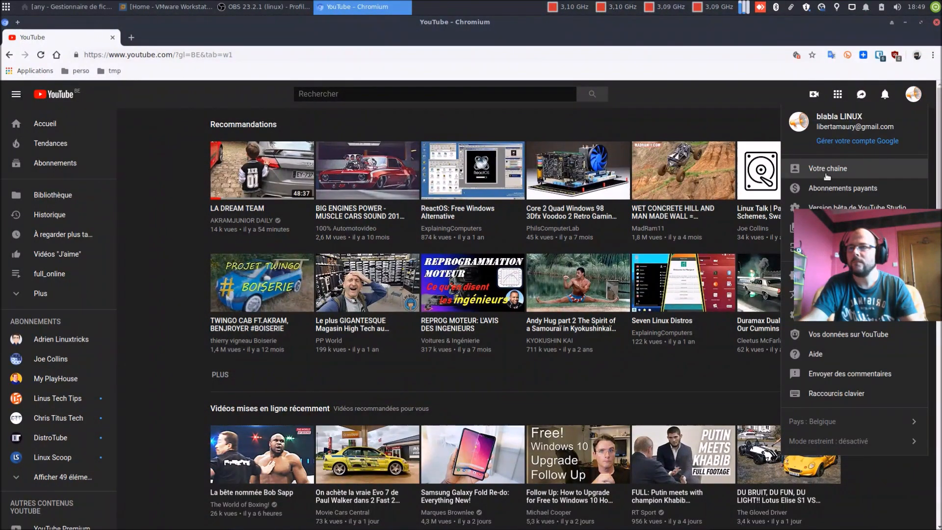
left_click(829, 168)
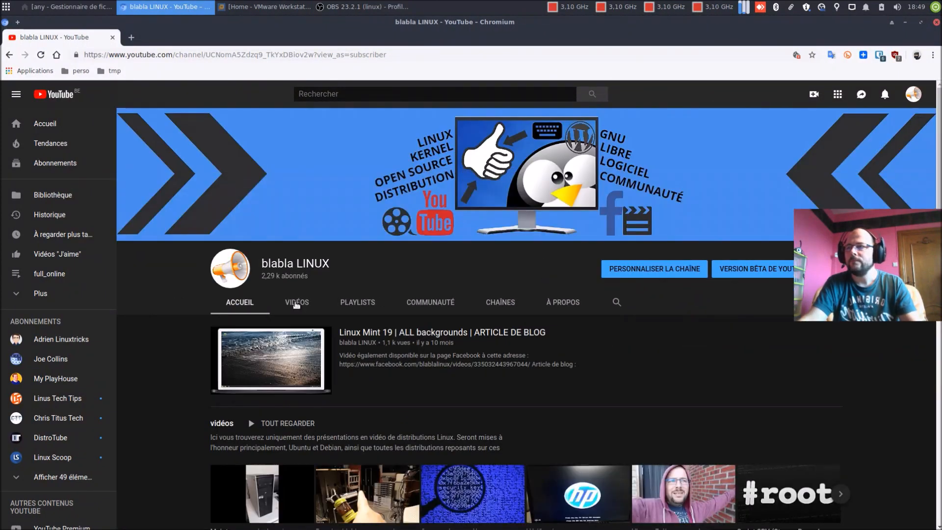
left_click(296, 302)
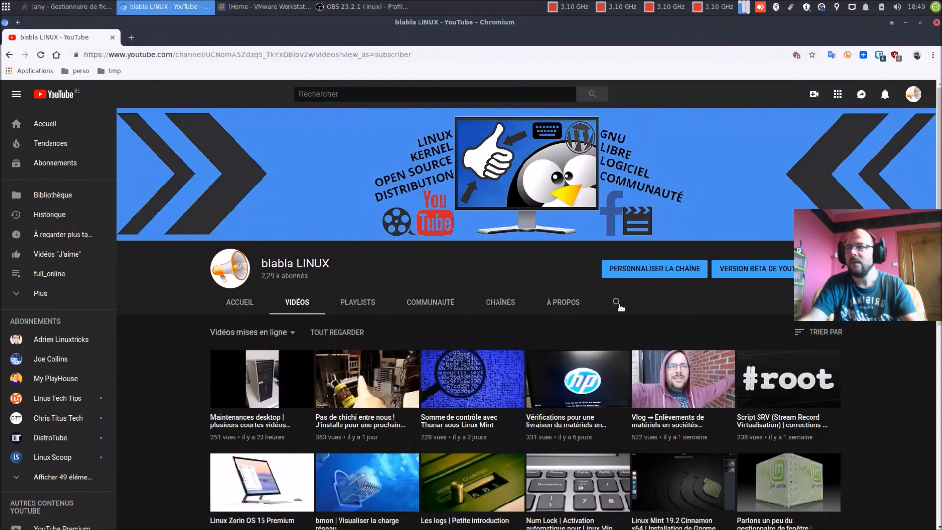
left_click(617, 302)
type("oem")
key("Return")
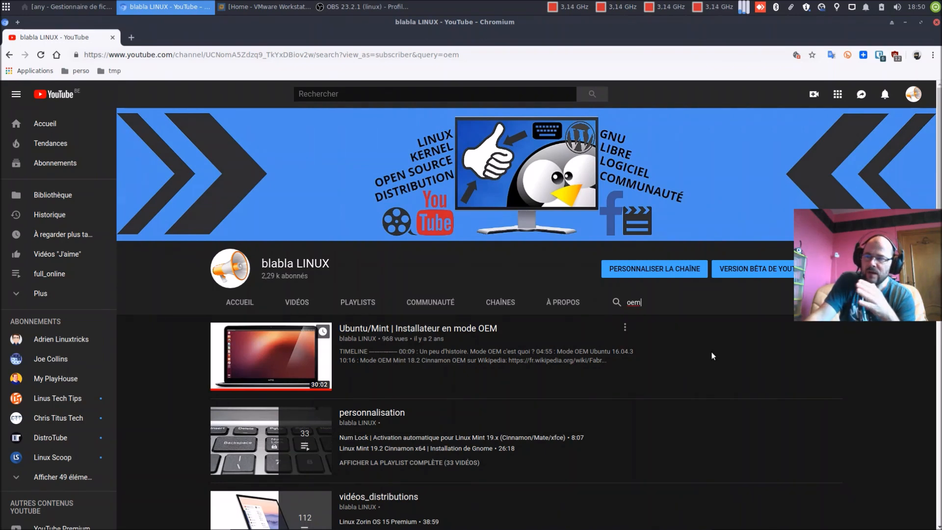
left_click(56, 55)
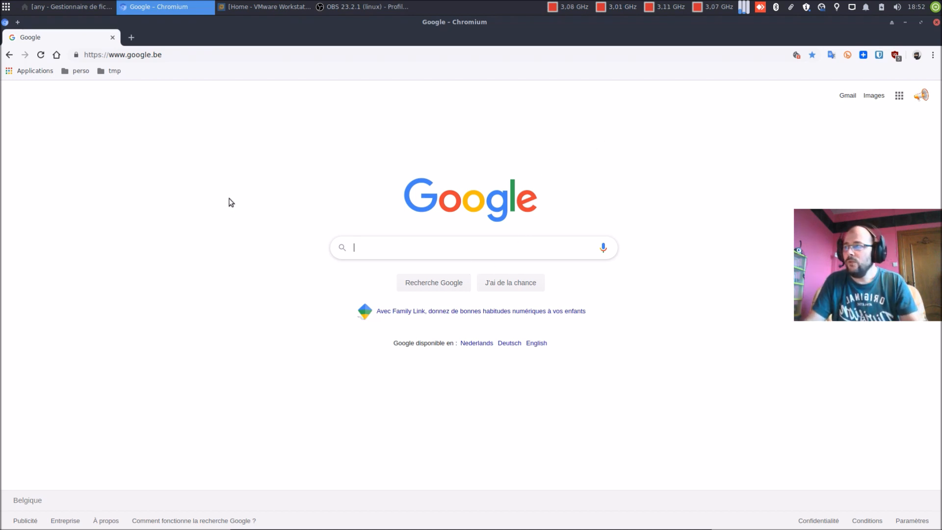
Step: Open the properties of linuxmint-19.2-cinnamon-64bit.iso in the DATA/ISO folder
left_click(61, 8)
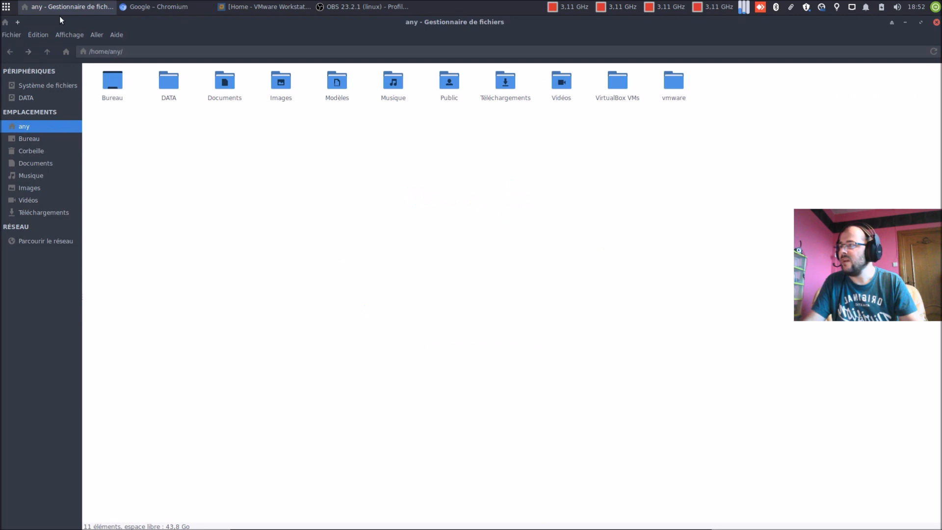
left_click(28, 101)
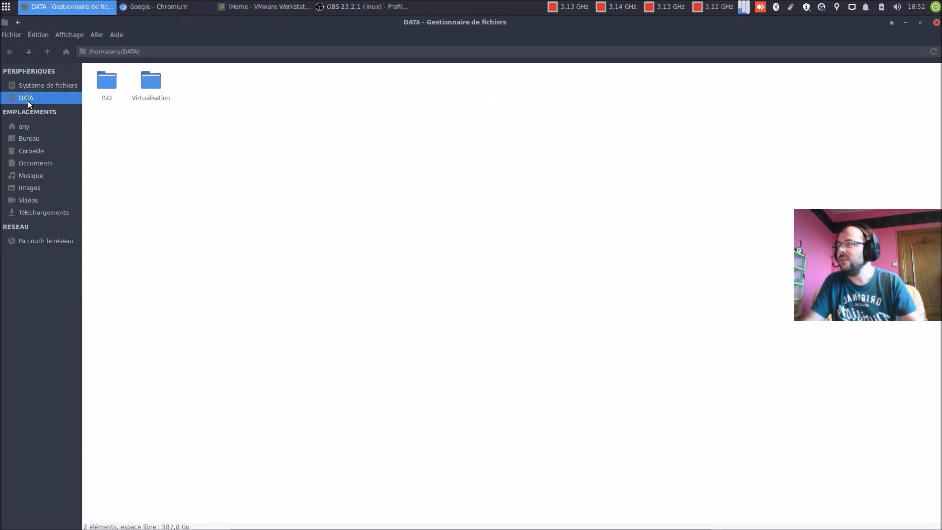
double_click(107, 96)
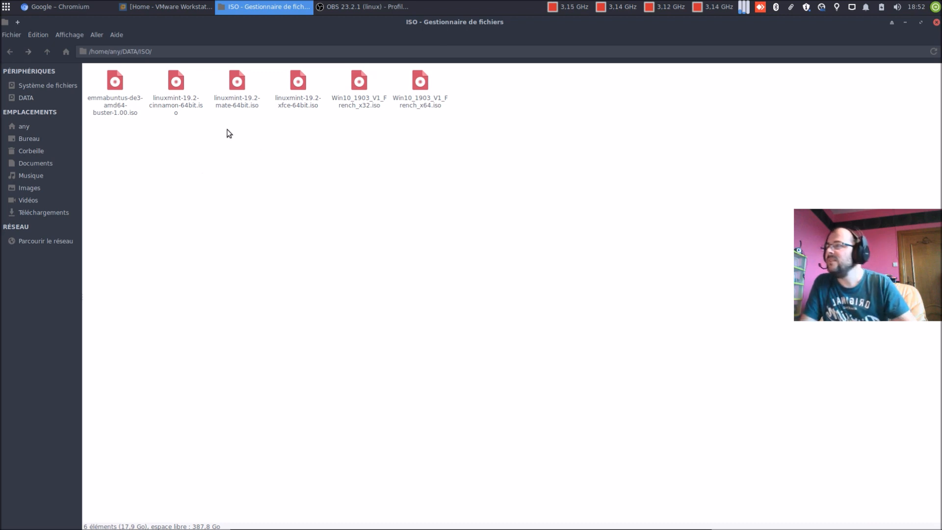
left_click(177, 110)
right_click(178, 109)
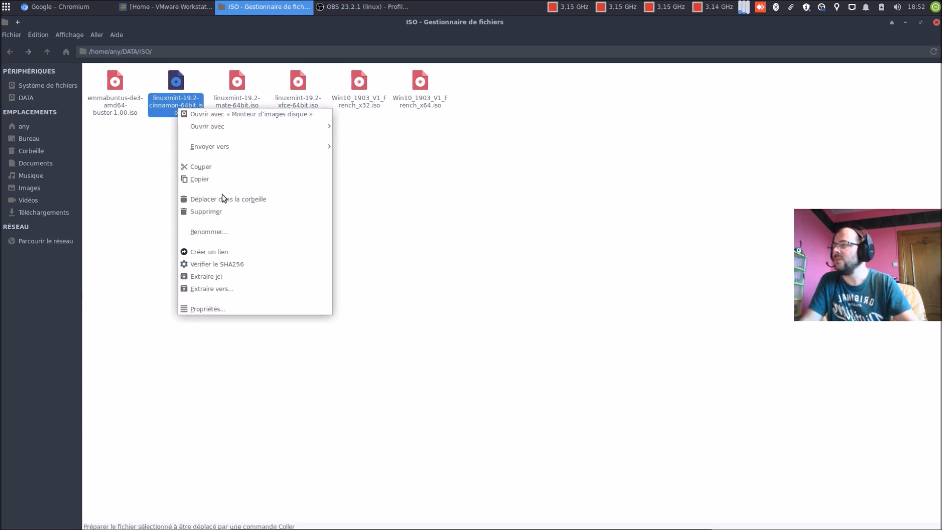
left_click(217, 309)
key("ctrl+c")
Step: Copy the ISO's file name, close the properties and return to the home folder
right_click(418, 194)
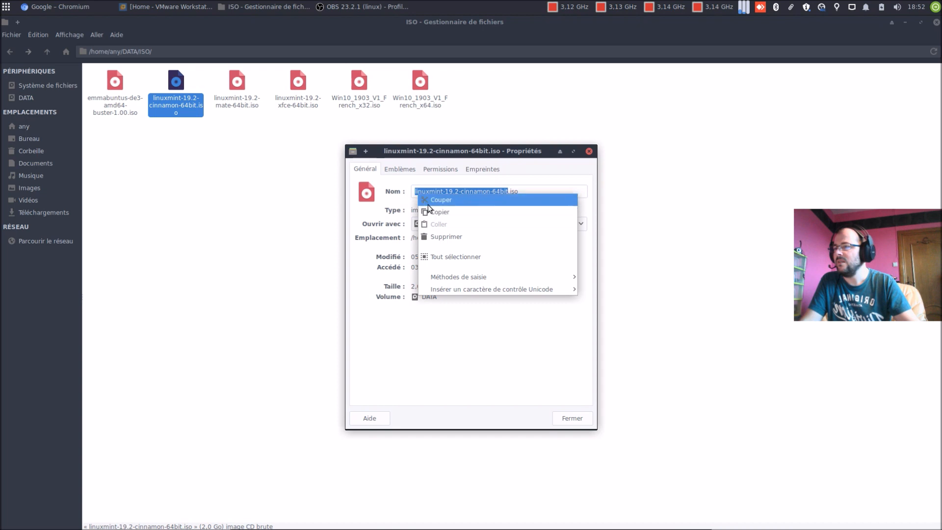
left_click(431, 211)
left_click(575, 418)
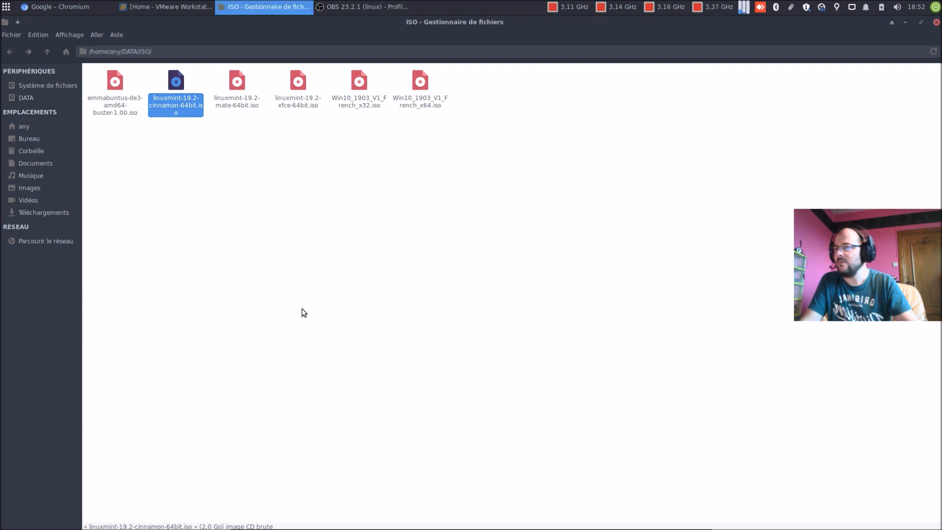
left_click(304, 312)
left_click(29, 126)
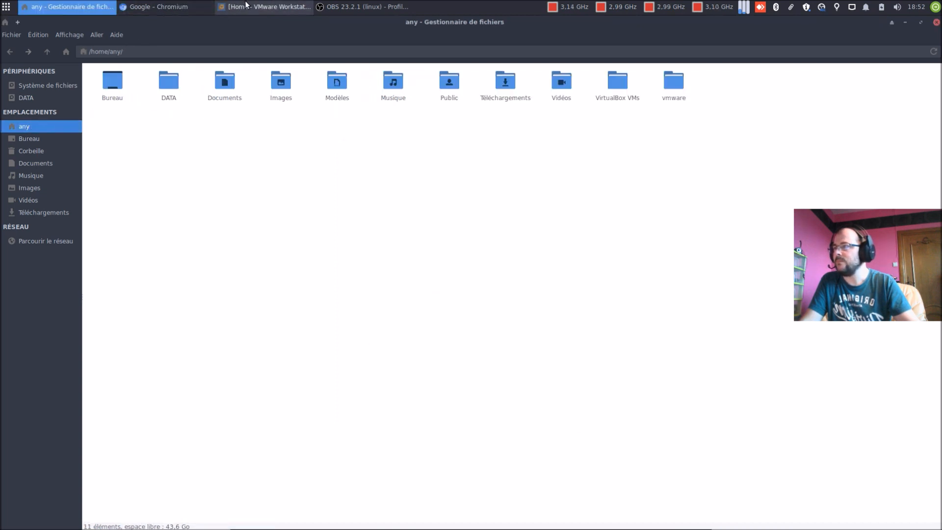
left_click(271, 7)
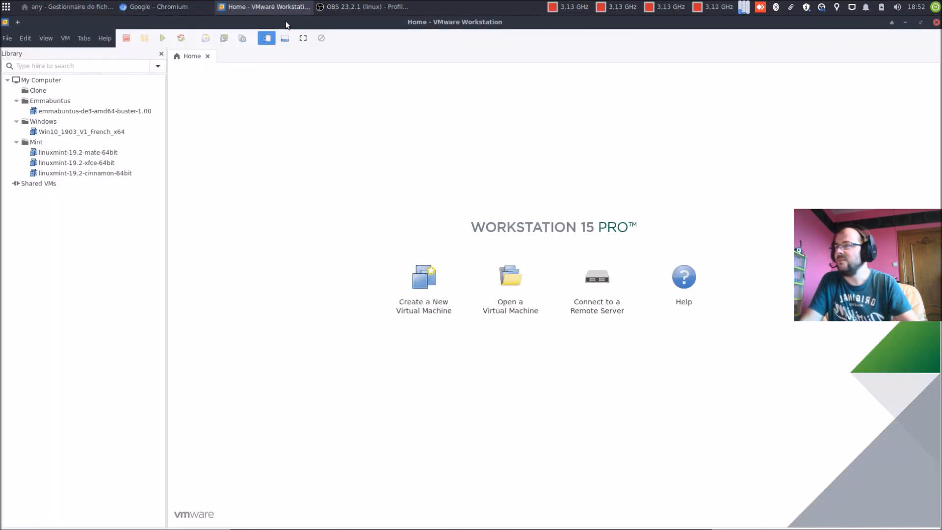
Step: Start a typical new VM with the OS installed later and Linux Ubuntu 64-bit as guest
left_click(425, 304)
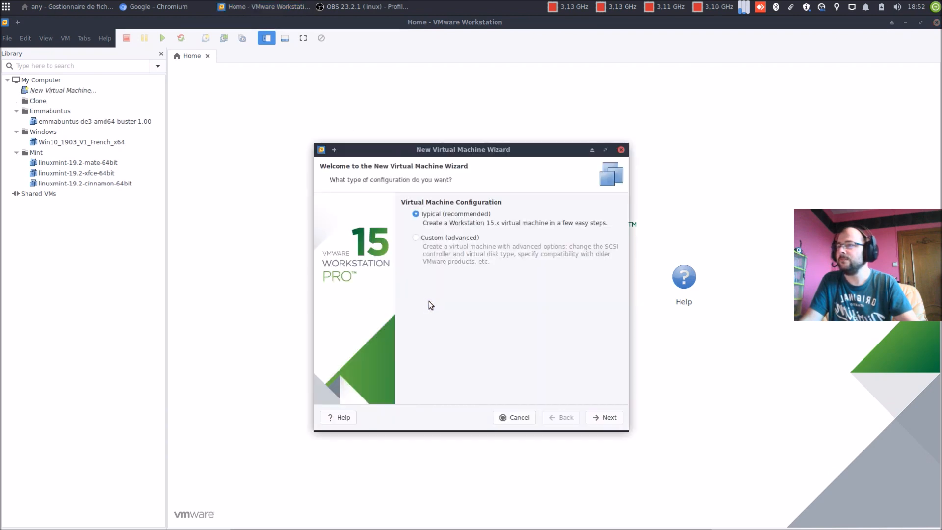
left_click(595, 417)
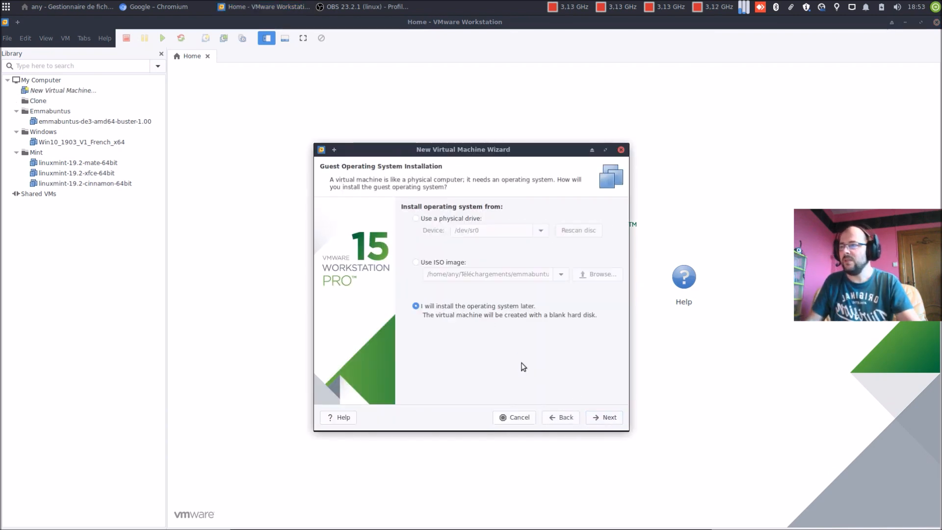
left_click(598, 417)
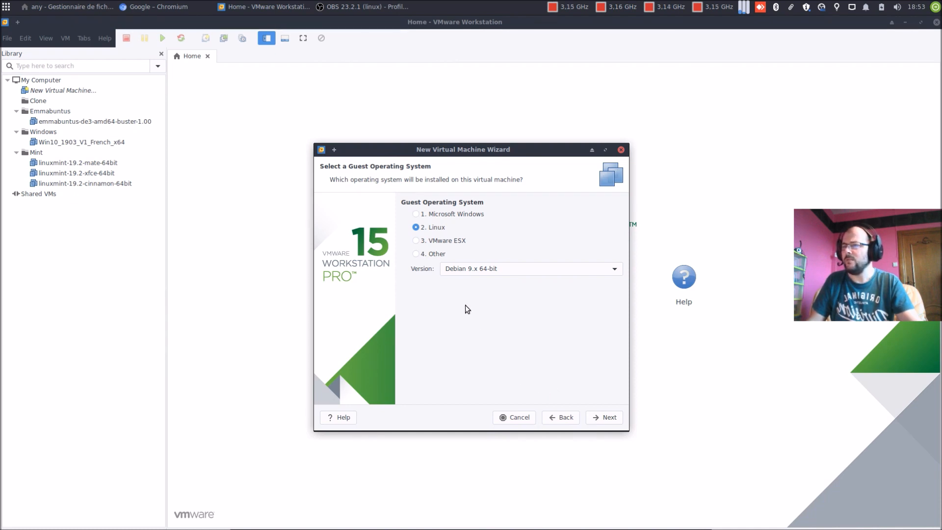
left_click(466, 272)
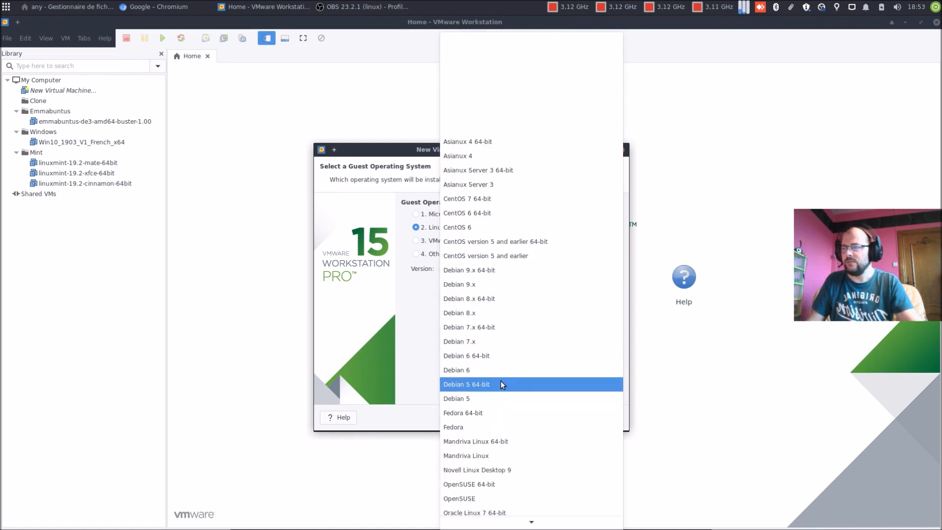
scroll(502, 381, "down", 3)
scroll(501, 383, "down", 8)
scroll(502, 383, "down", 6)
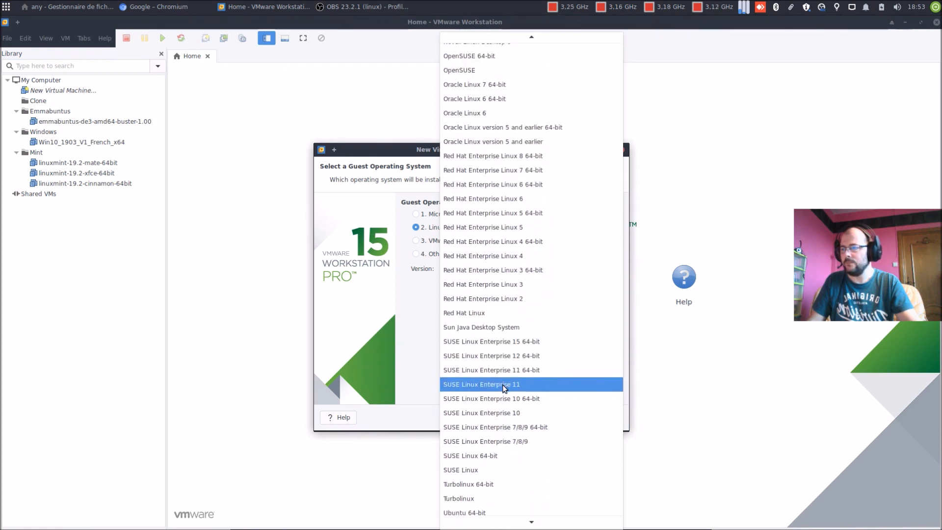
scroll(502, 384, "down", 2)
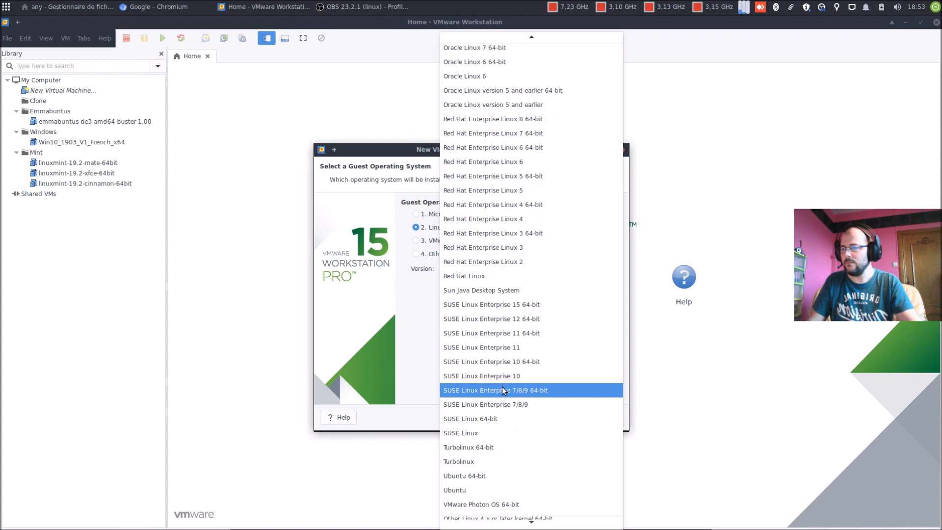
left_click(529, 477)
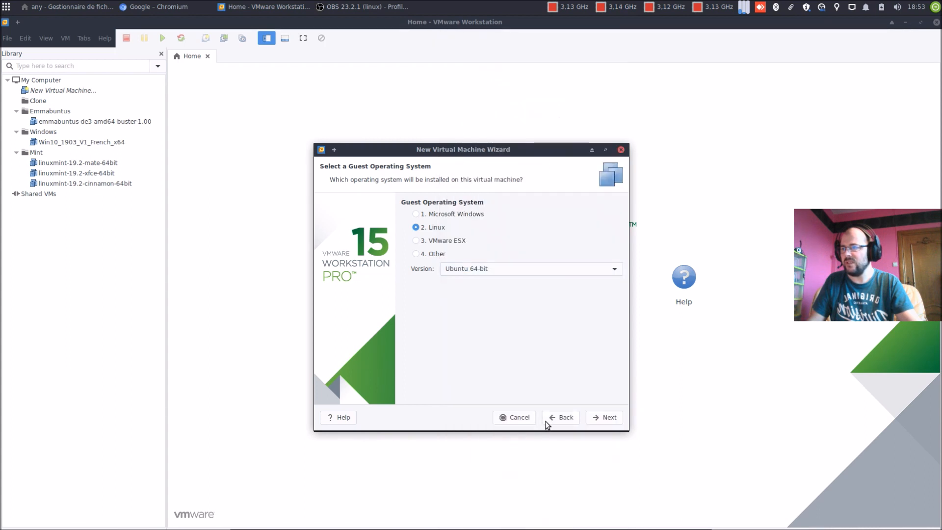
left_click(594, 418)
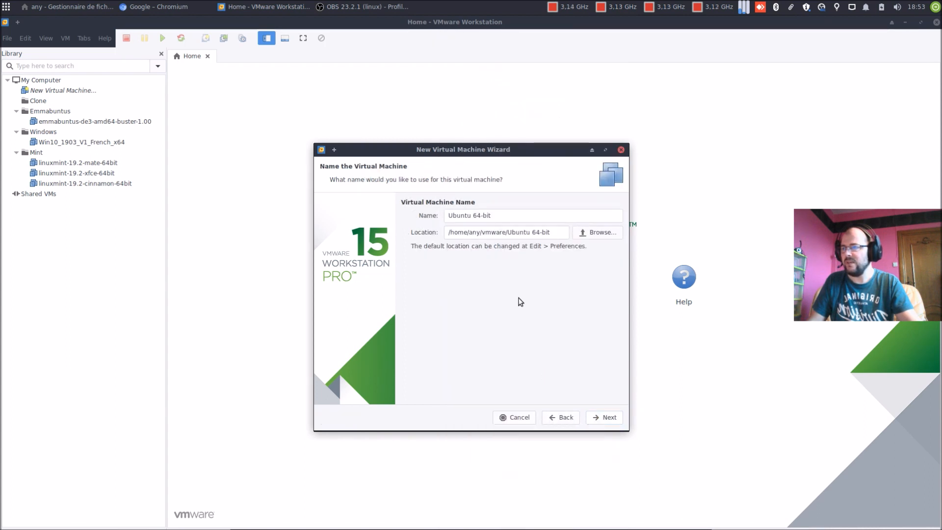
Step: Name the VM OEM-linuxmint-19.2-cinnamon-64bit using the copied ISO name
left_click(491, 216)
left_click_drag(491, 216, 427, 217)
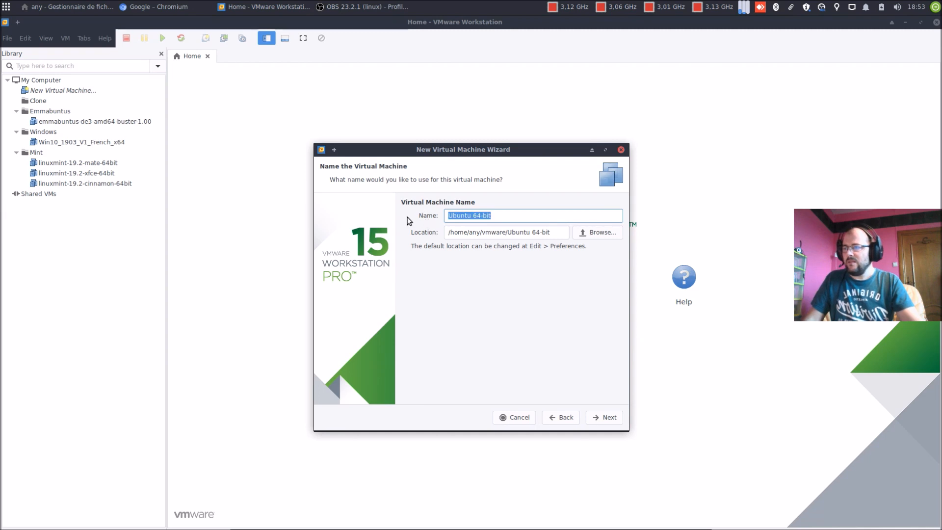
key("ctrl+v")
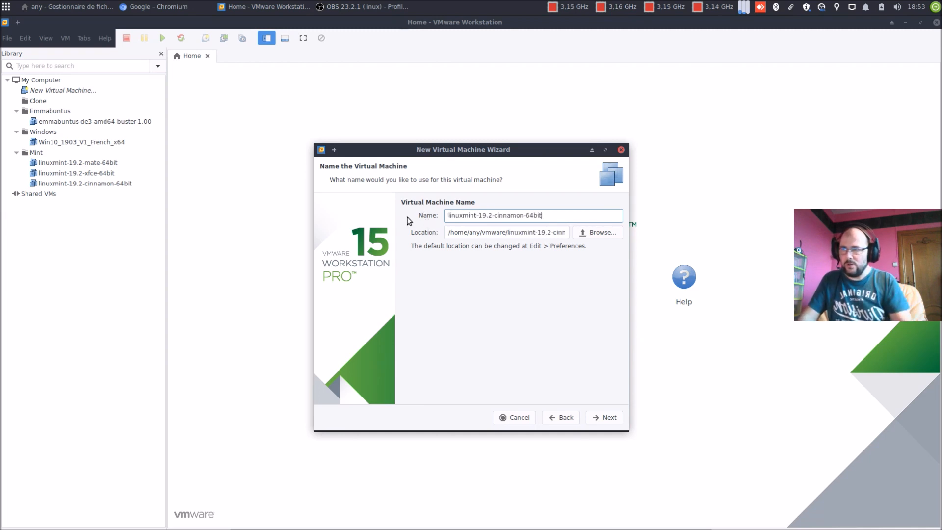
type("-OEM")
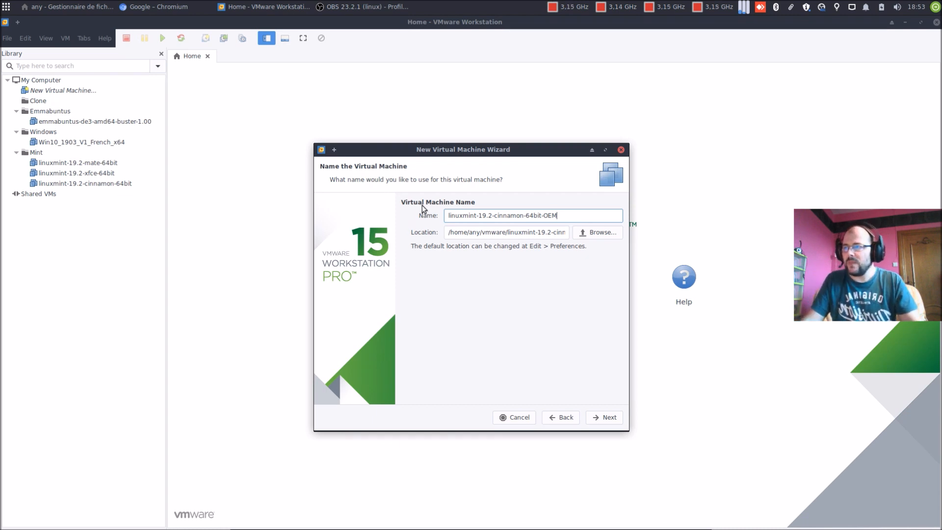
key("BackSpace")
key("BackSpace")
key("BackSpace")
key("BackSpace")
key("Home")
type("OEM-")
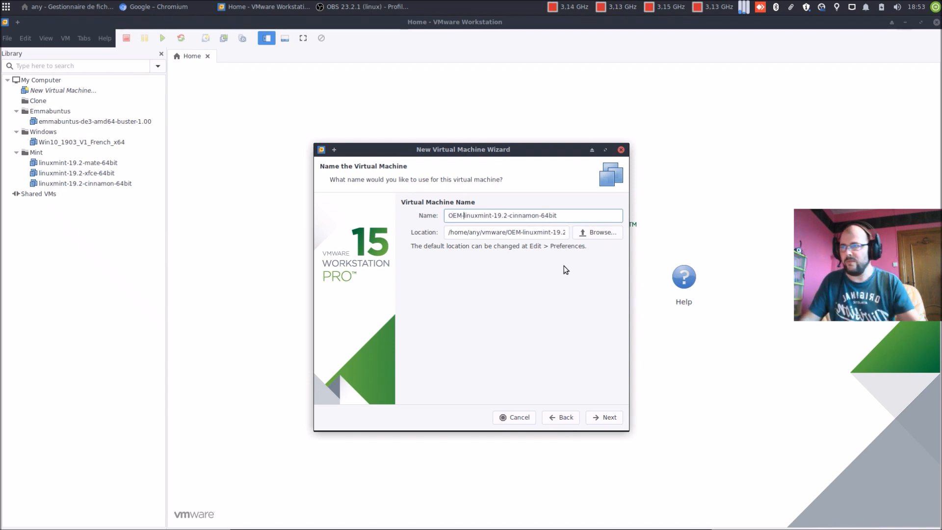
Step: Store the 20 GB virtual disk as a single file and finish the wizard
left_click(599, 417)
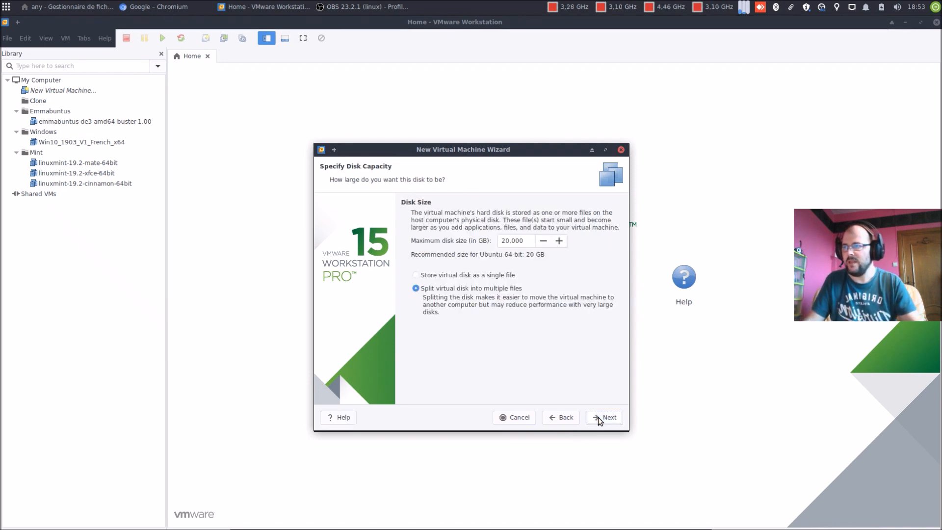
left_click(460, 275)
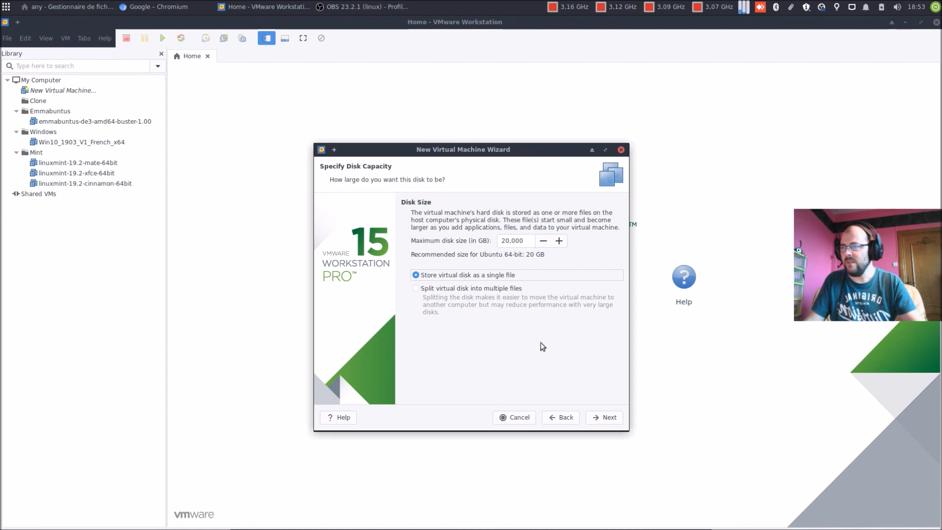
left_click(610, 421)
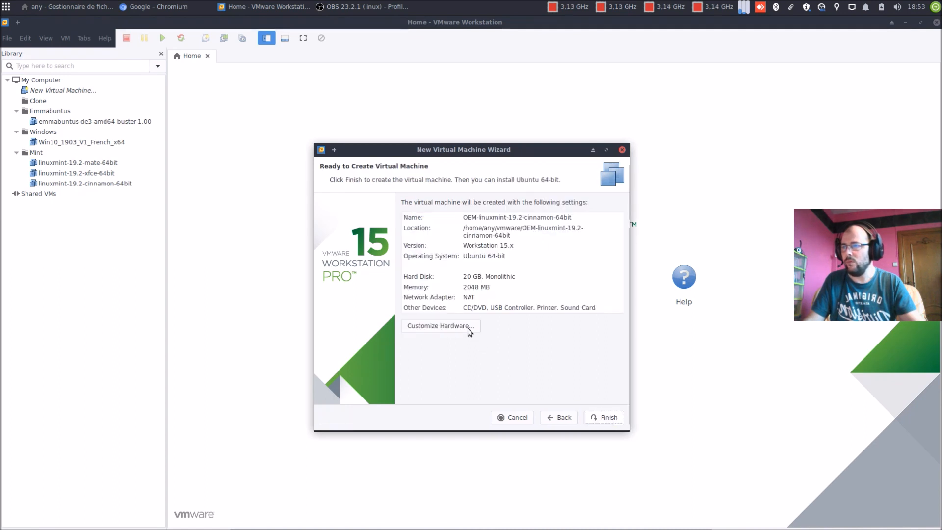
left_click(614, 420)
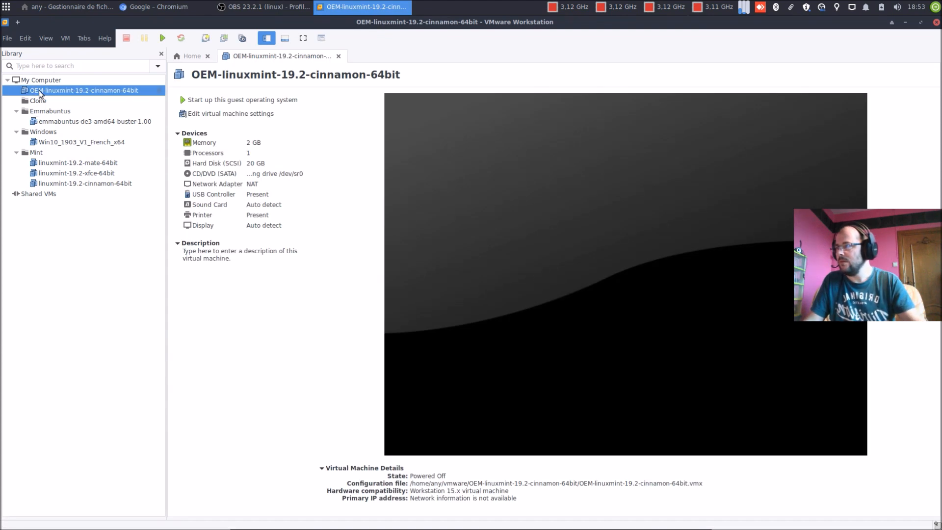
Step: Move the new VM into the Mint folder and close the Clone tab
left_click_drag(39, 93, 80, 151)
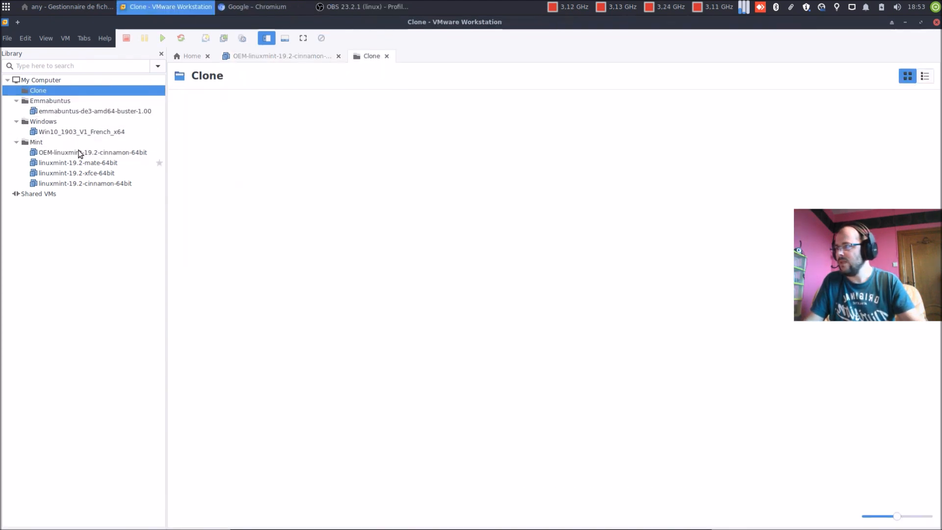
left_click(386, 56)
left_click(249, 255)
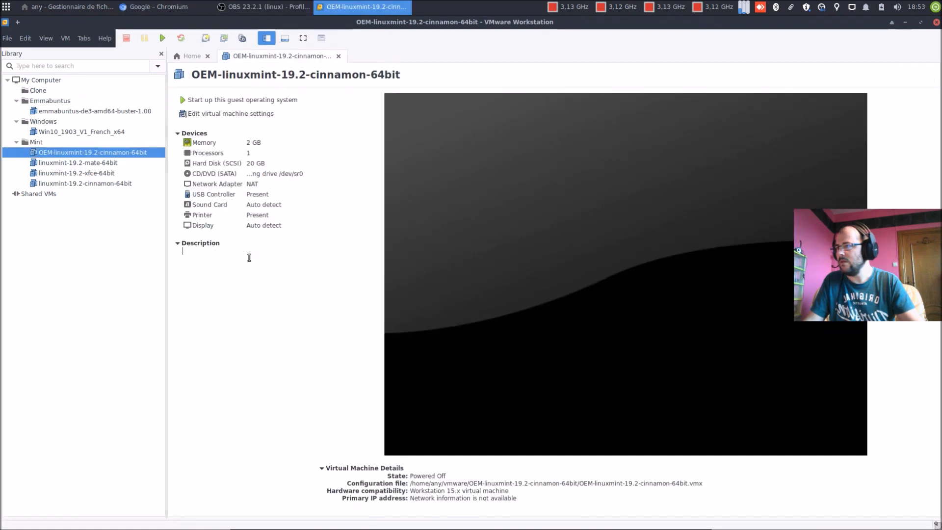
left_click(242, 115)
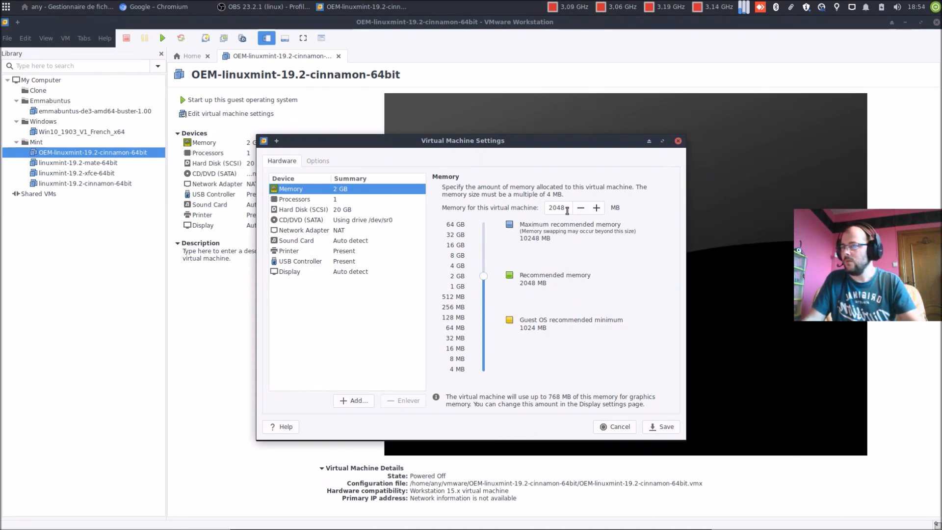
Step: Enter 4096 MB memory and set 4 cores with VT-x/EPT, performance counters and IOMMU enabled
left_click_drag(567, 210, 540, 209)
type("4096")
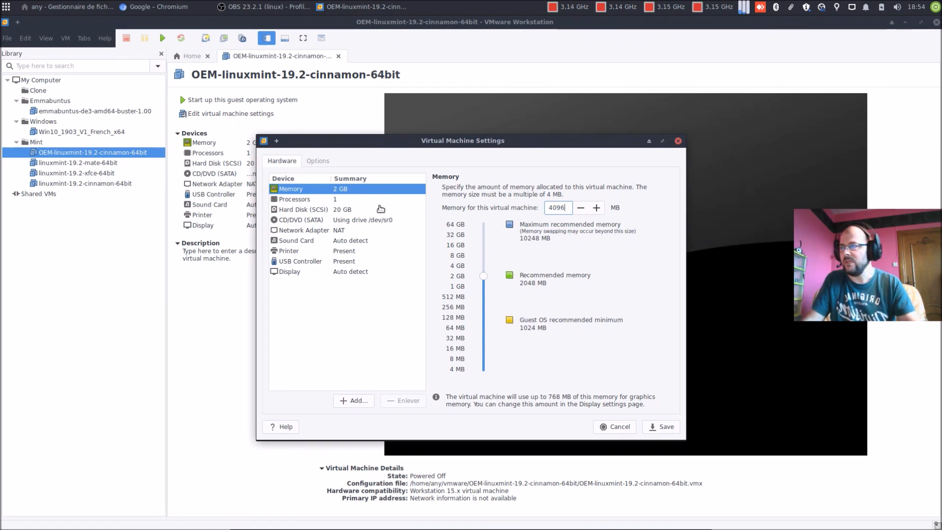
left_click(360, 200)
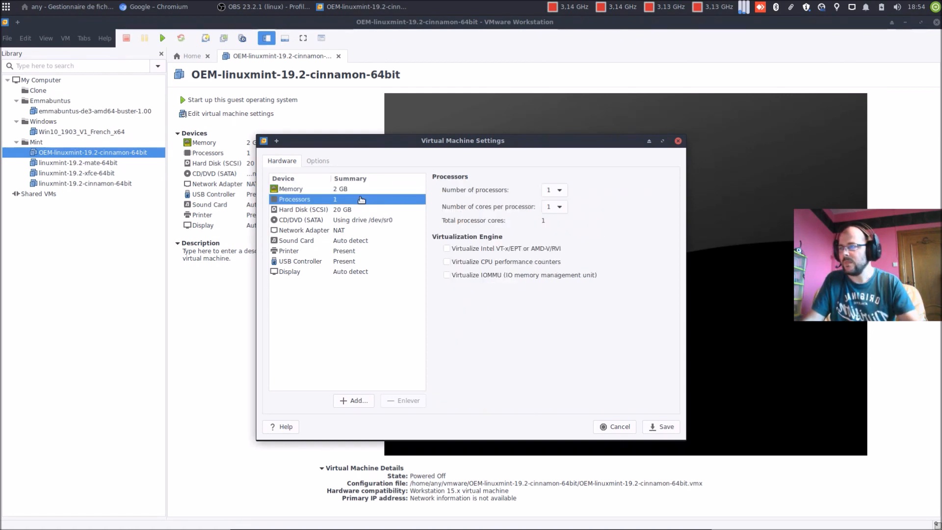
left_click(554, 207)
left_click(549, 253)
left_click(548, 249)
left_click(542, 262)
left_click(540, 276)
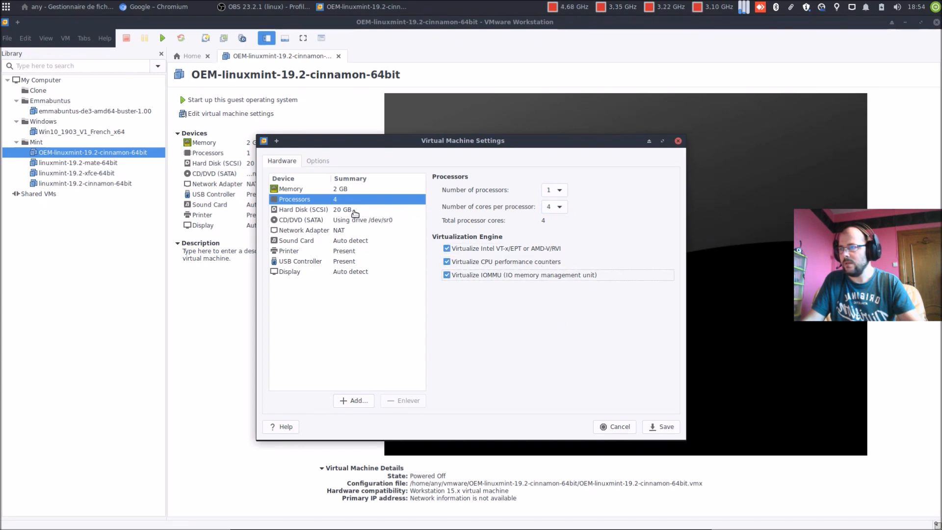
Step: Point the CD/DVD drive at linuxmint-19.2-cinnamon-64bit.iso from DATA/ISO
left_click(354, 211)
left_click(346, 222)
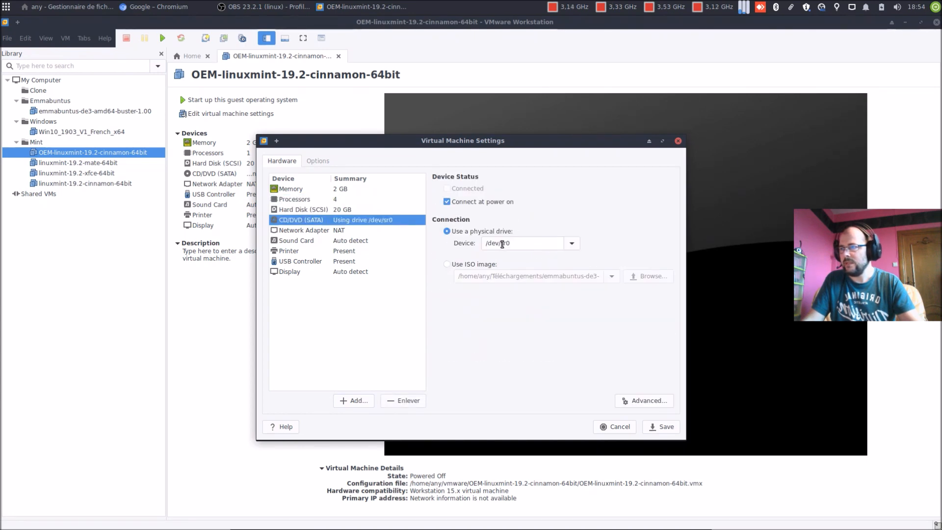
left_click(472, 266)
left_click(634, 277)
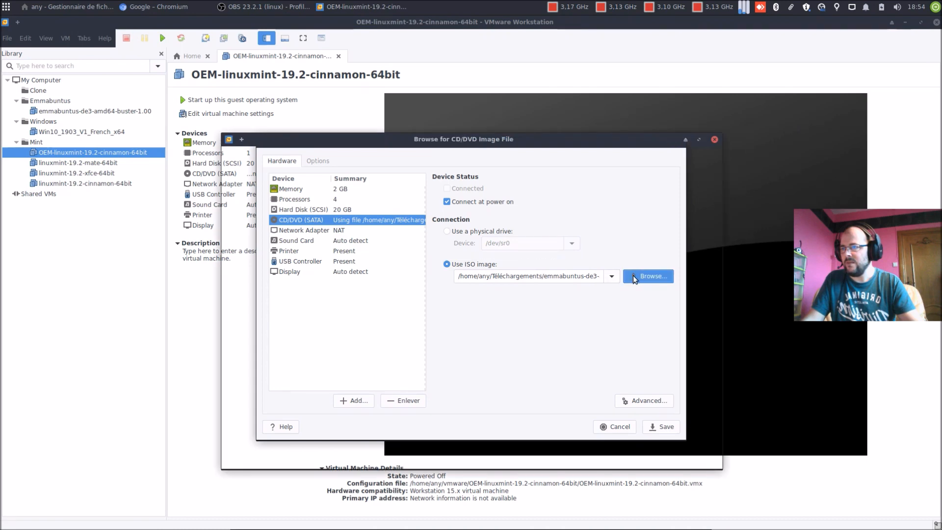
left_click(261, 286)
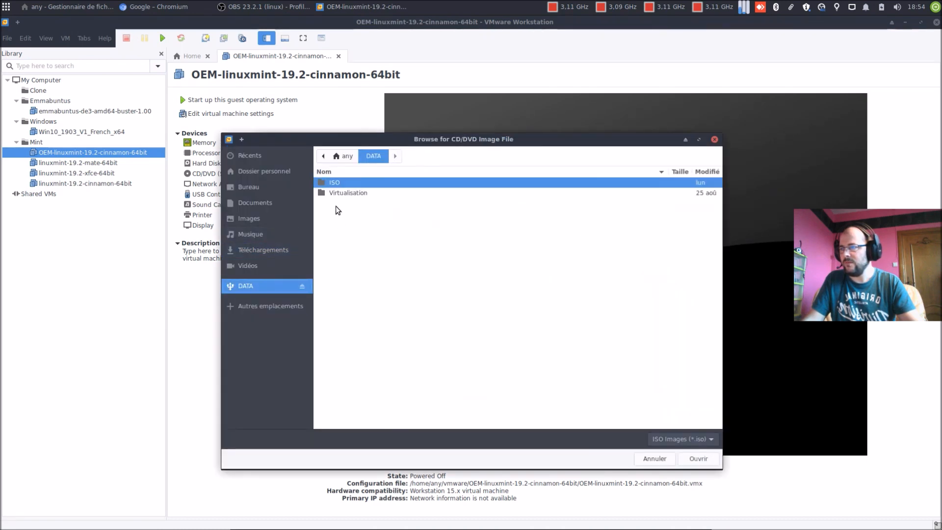
double_click(338, 184)
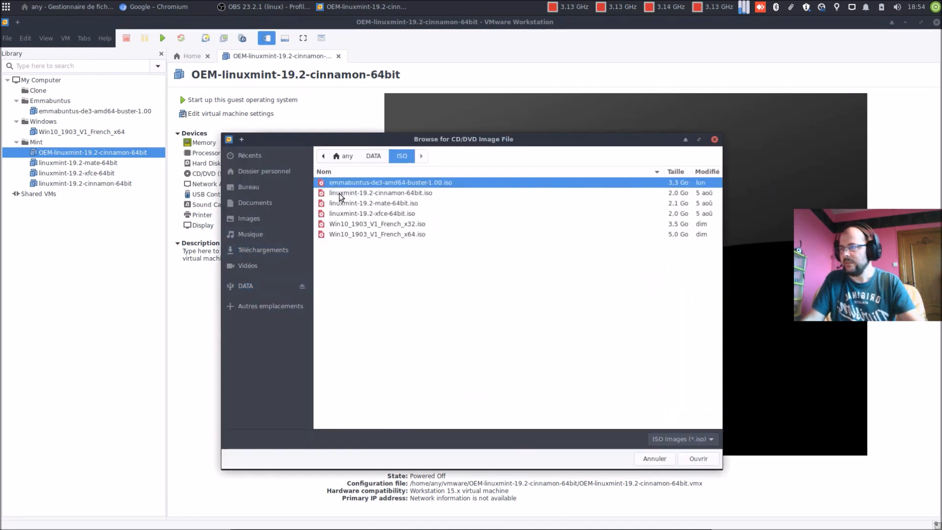
left_click(396, 193)
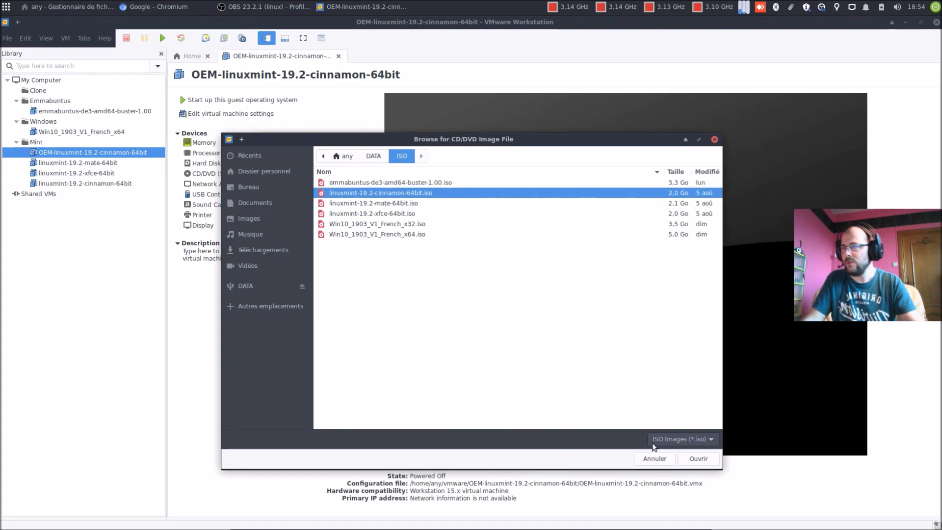
left_click(682, 459)
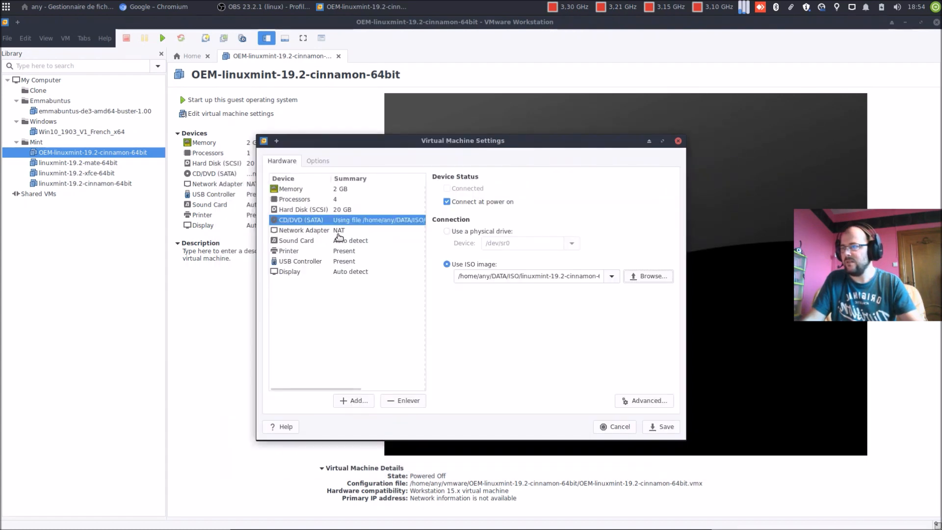
Step: Remove the printer from the VM's hardware
left_click(339, 230)
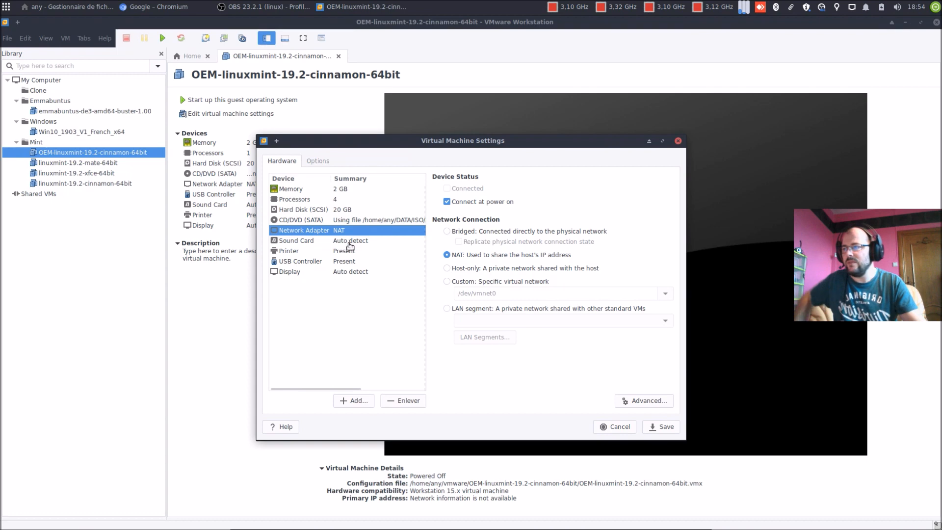
left_click(347, 239)
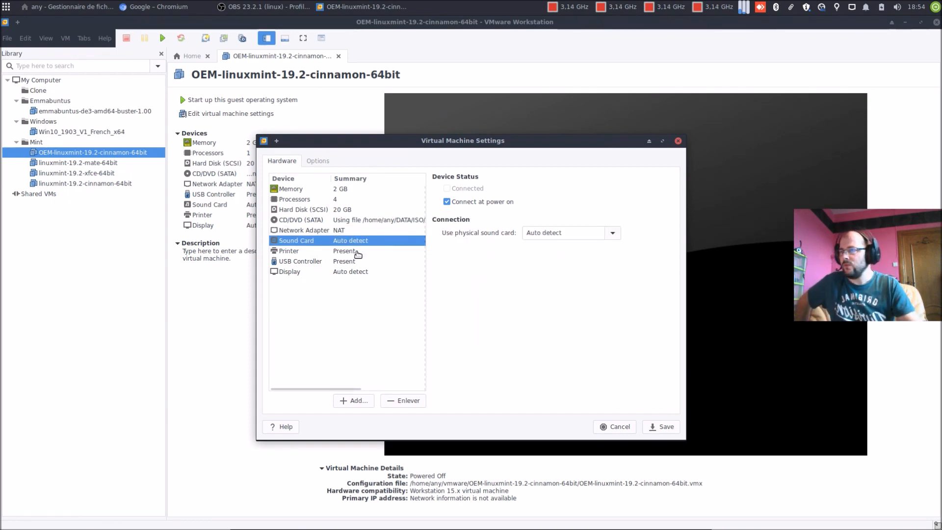
left_click(351, 251)
left_click(421, 404)
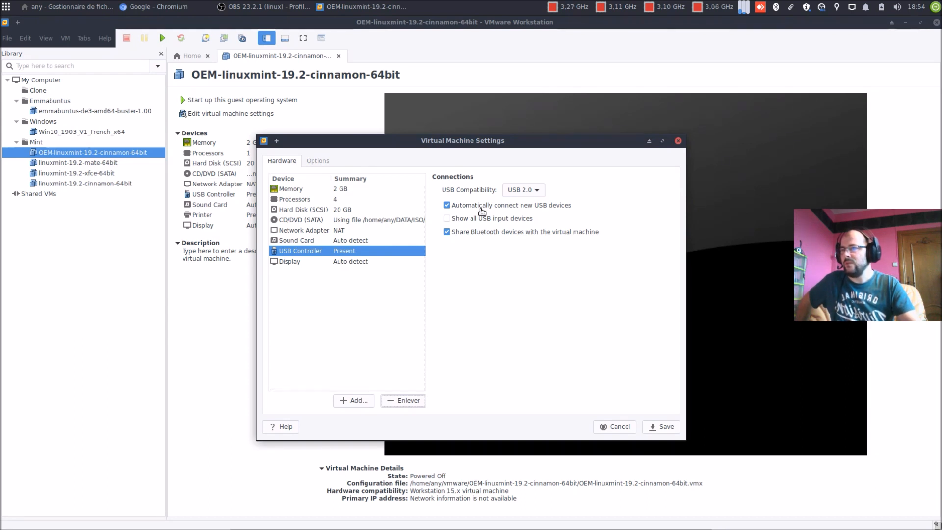
Step: Disable USB auto-connect and Bluetooth sharing, show all USB input devices, and save
left_click(481, 209)
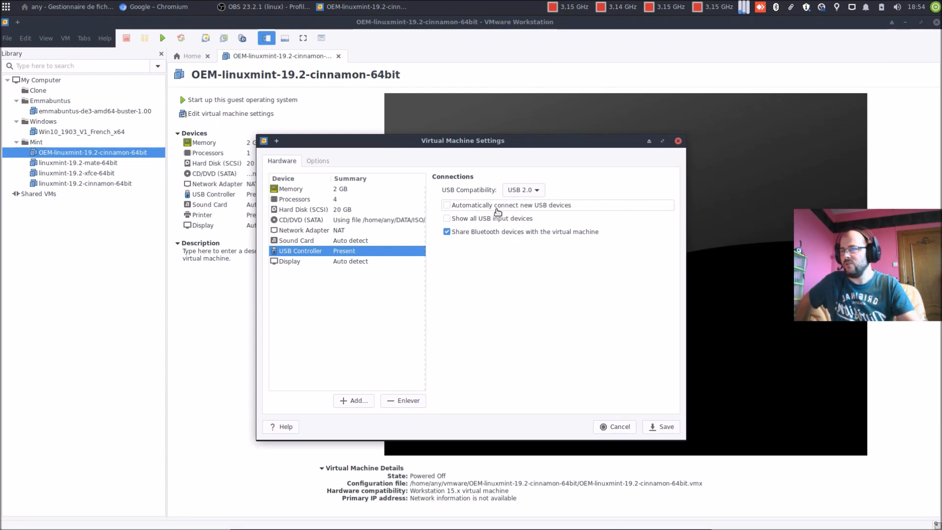
left_click(497, 221)
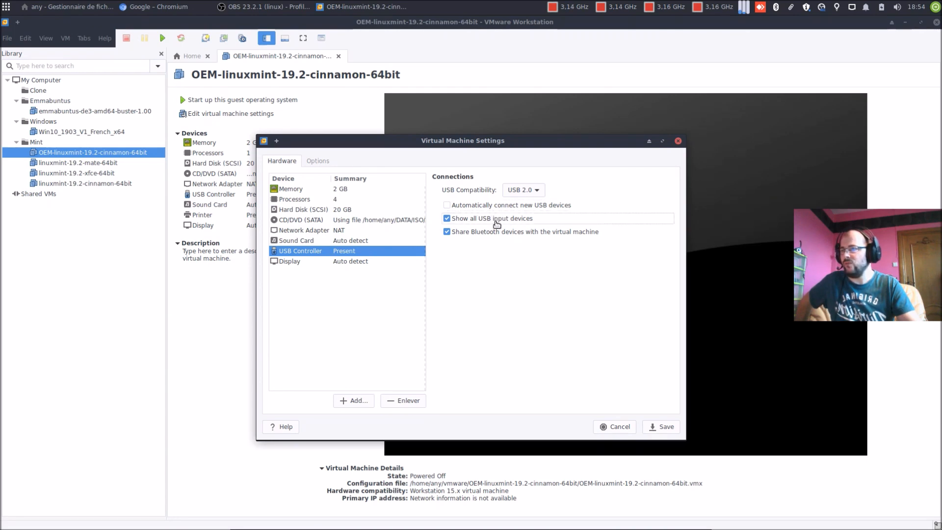
left_click(497, 233)
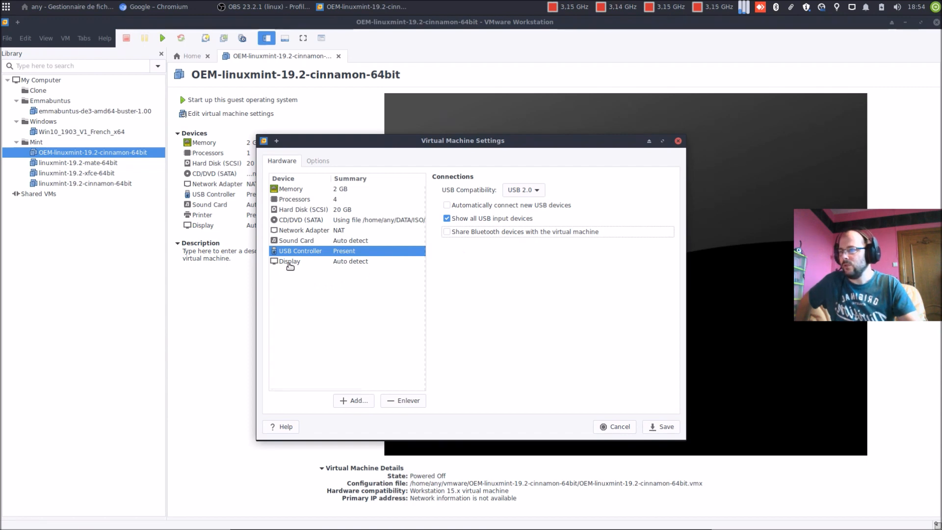
left_click(289, 264)
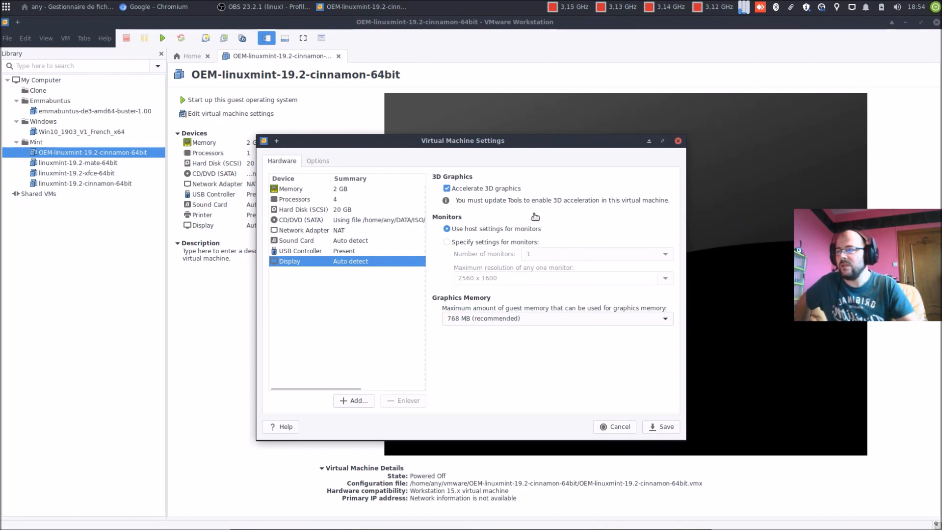
left_click(661, 428)
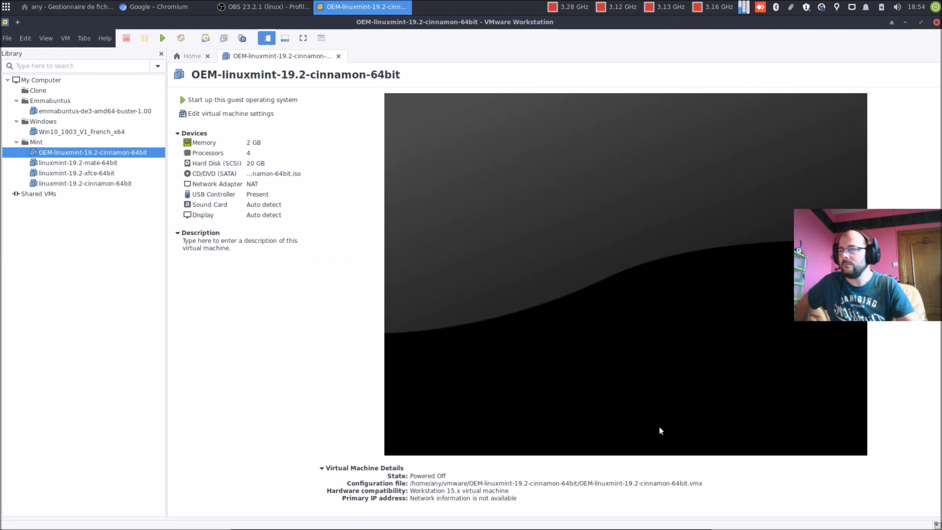
Step: Raise the VM's memory from 2048 to 4096 MB and save
double_click(251, 144)
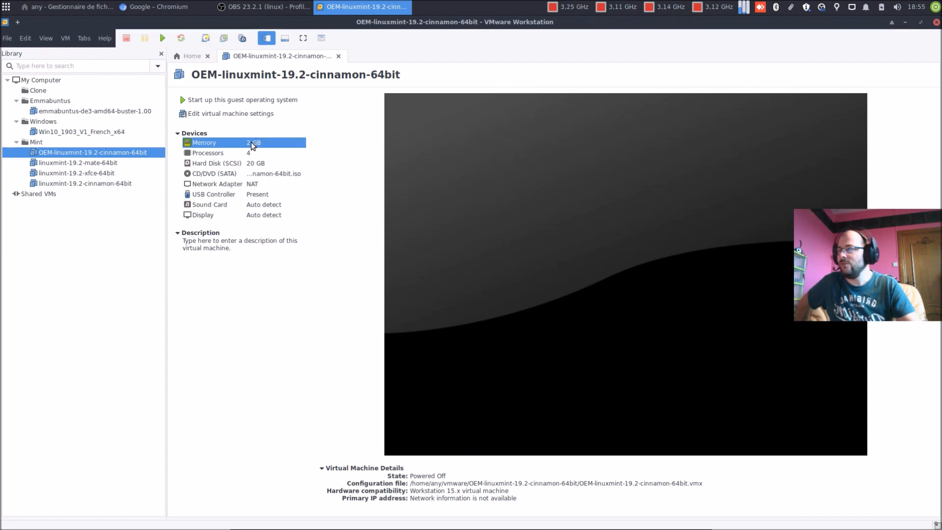
double_click(559, 207)
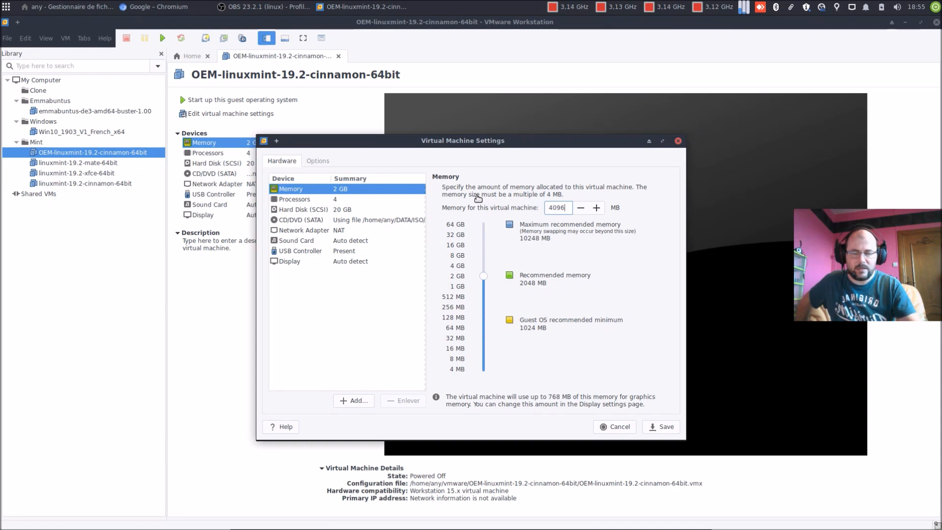
left_click(665, 427)
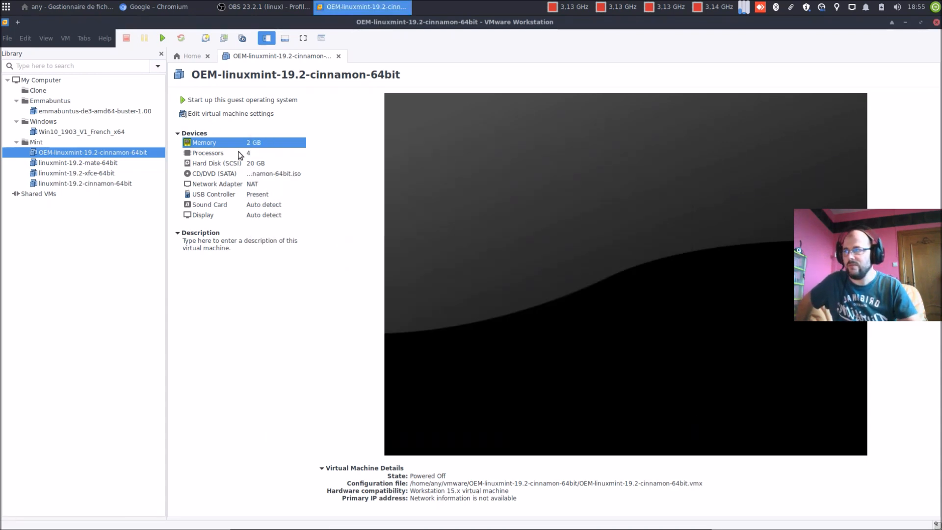
Step: Enable battery information reporting and guest time sync with the host in VM options, and save
left_click(208, 114)
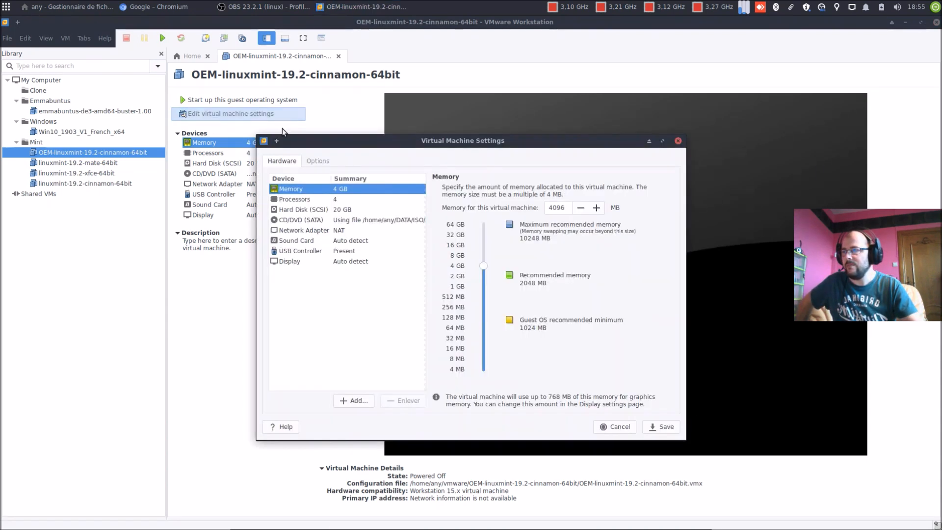
left_click(319, 161)
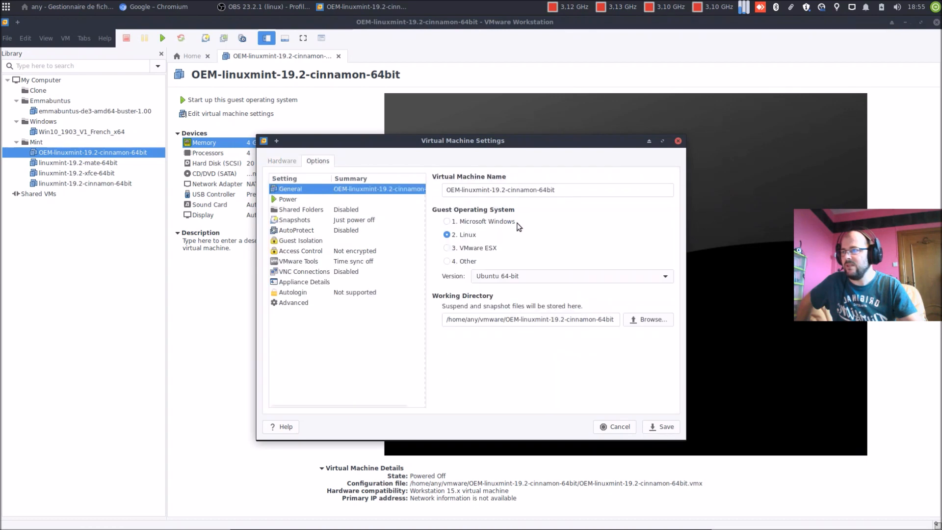
left_click(343, 199)
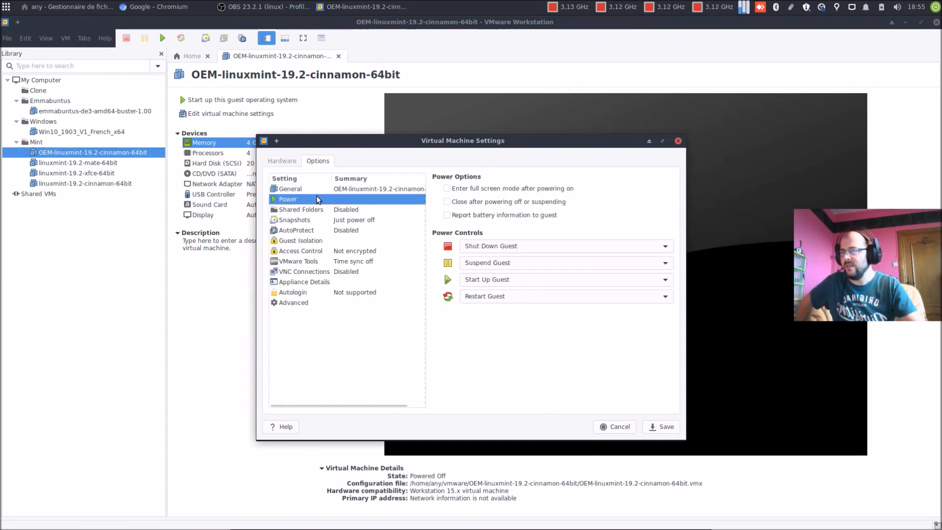
left_click(463, 216)
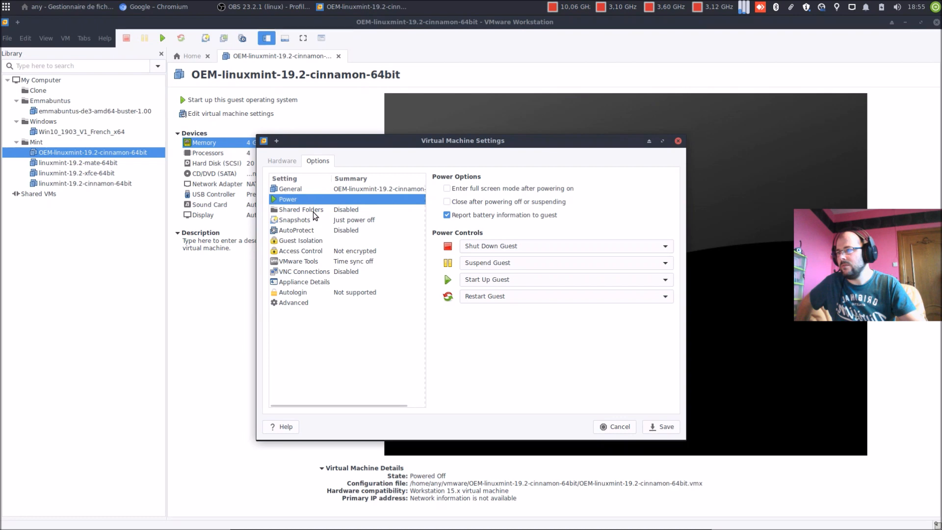
left_click(310, 265)
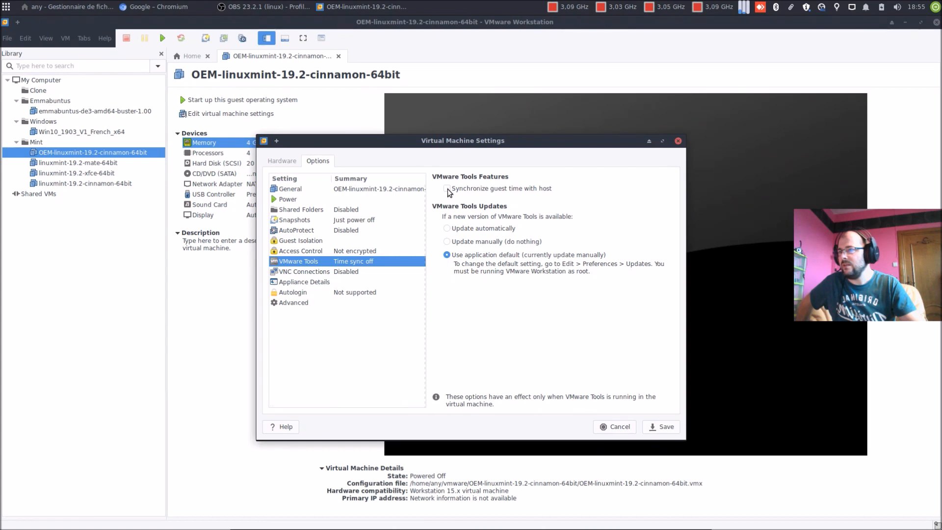
left_click(663, 428)
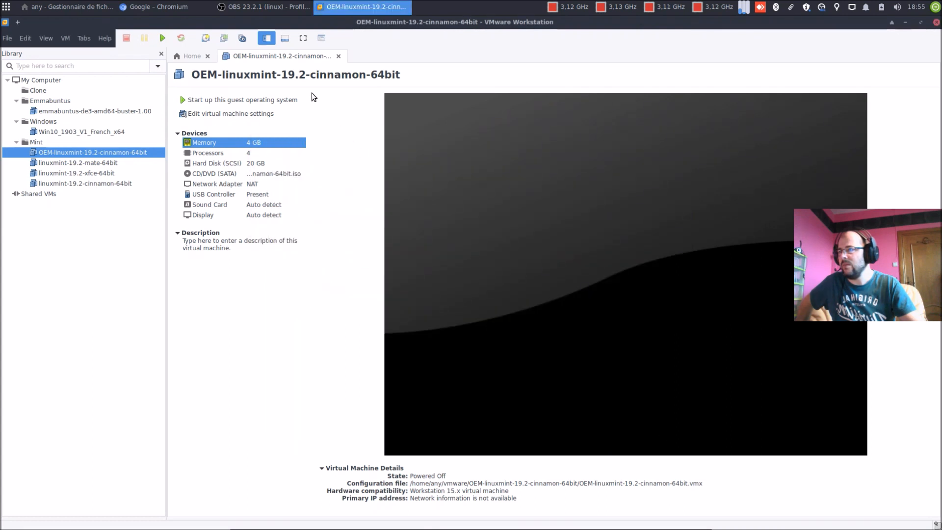
Step: Power on the VM, boot 'OEM install (for manufacturers)', then release input with Ctrl+Alt
left_click(228, 101)
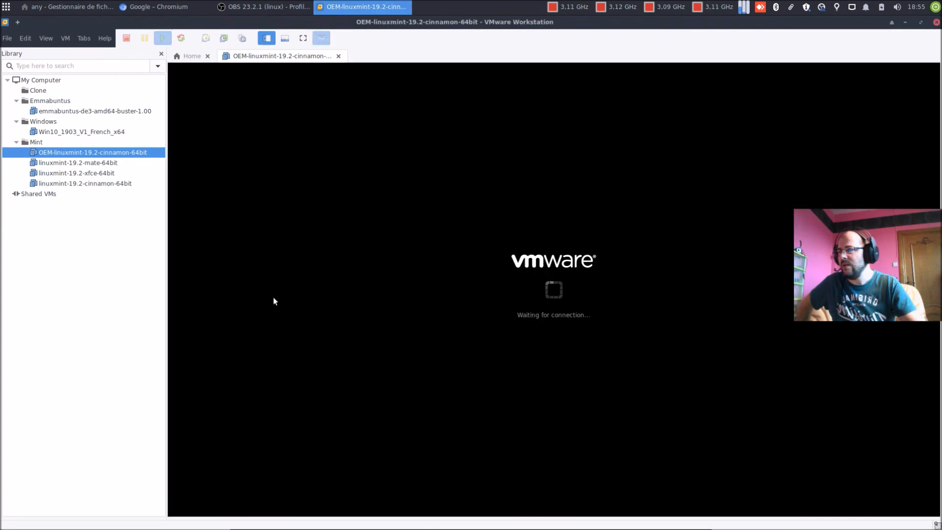
left_click(641, 258)
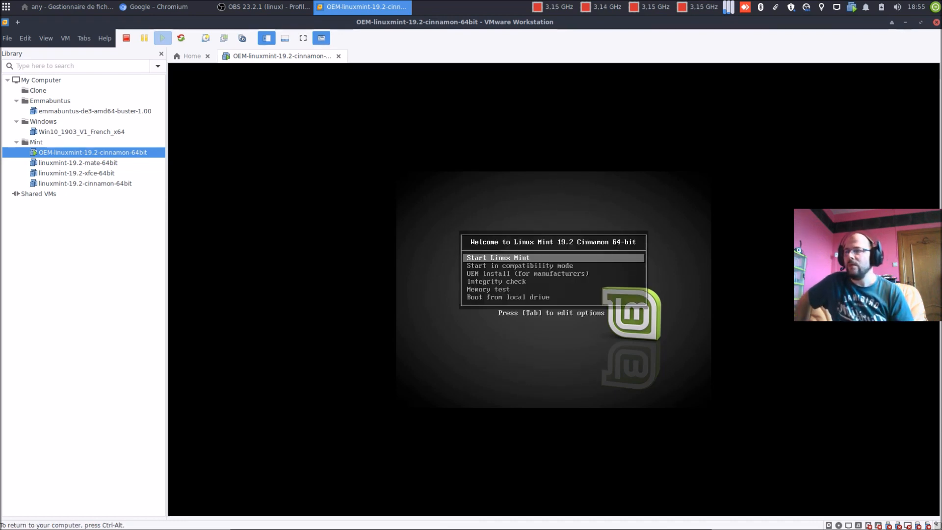
key("Down")
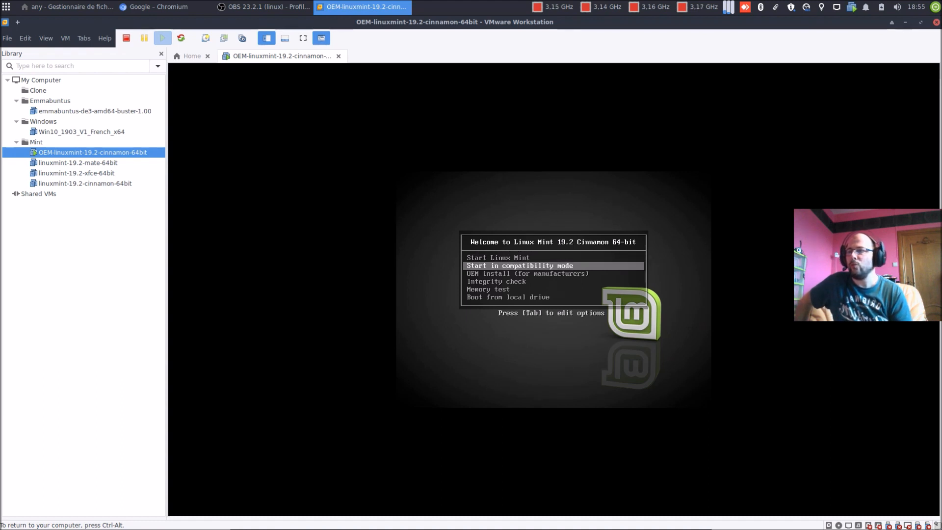
key("Down")
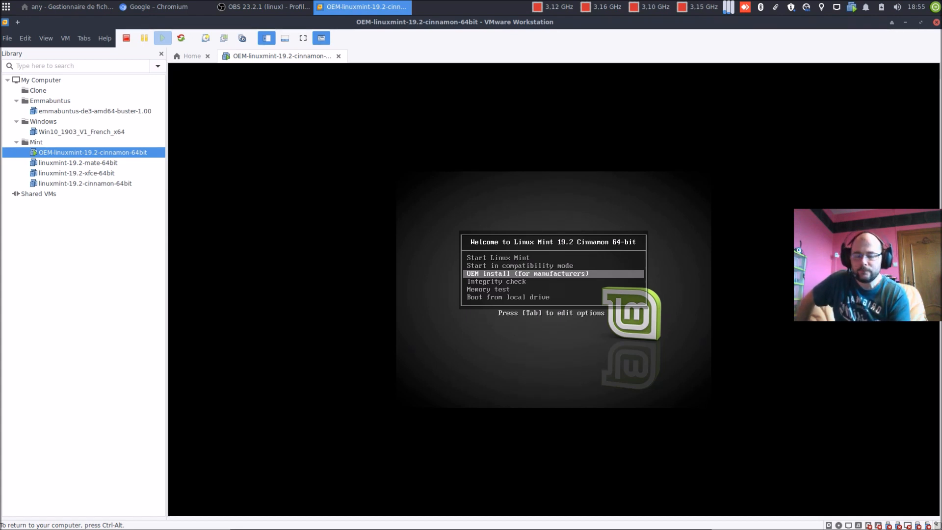
key("Return")
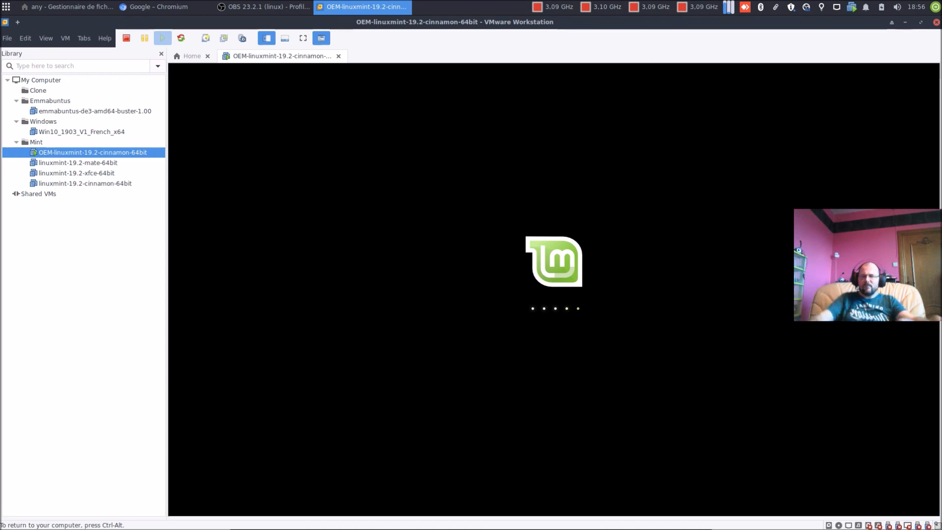
key("ctrl+alt")
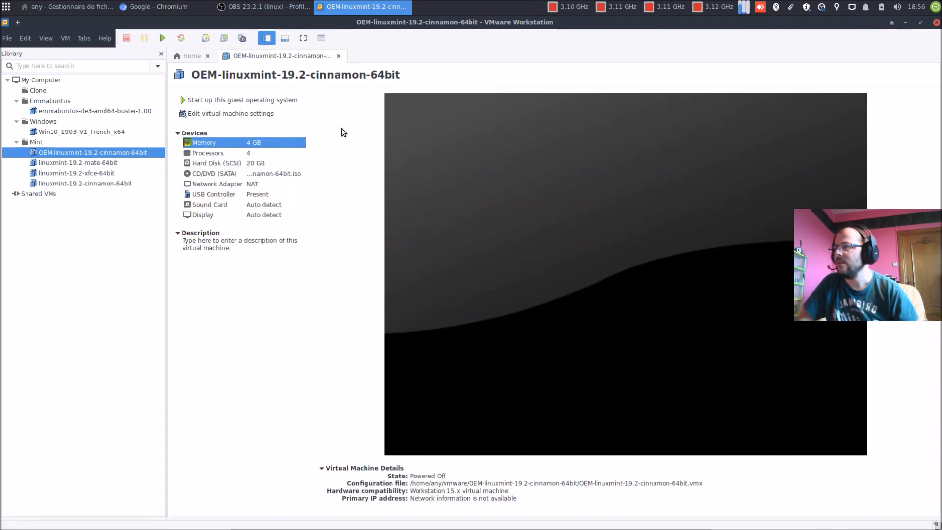
Step: Copy linuxmint-19.2-cinnamon-64bit.iso from DATA/ISO, paste it into Téléchargements, and return home
left_click(67, 7)
double_click(169, 81)
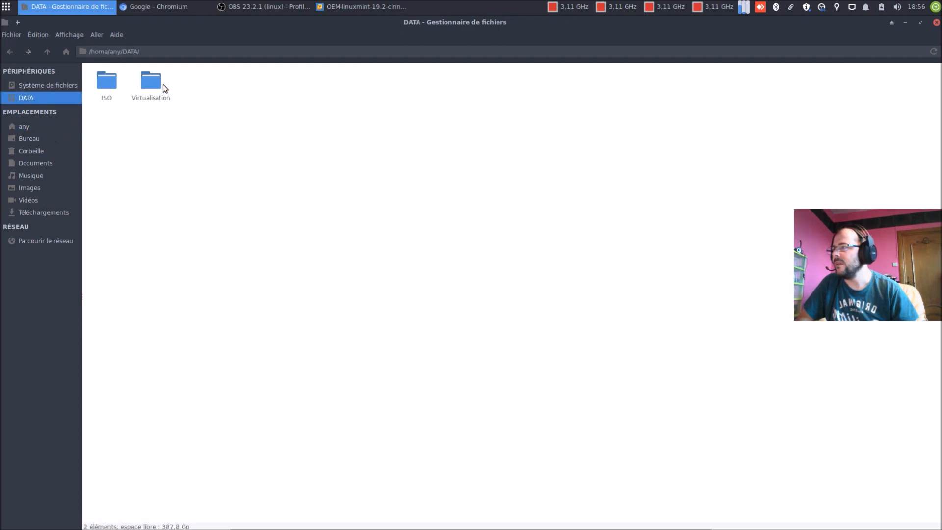
double_click(111, 81)
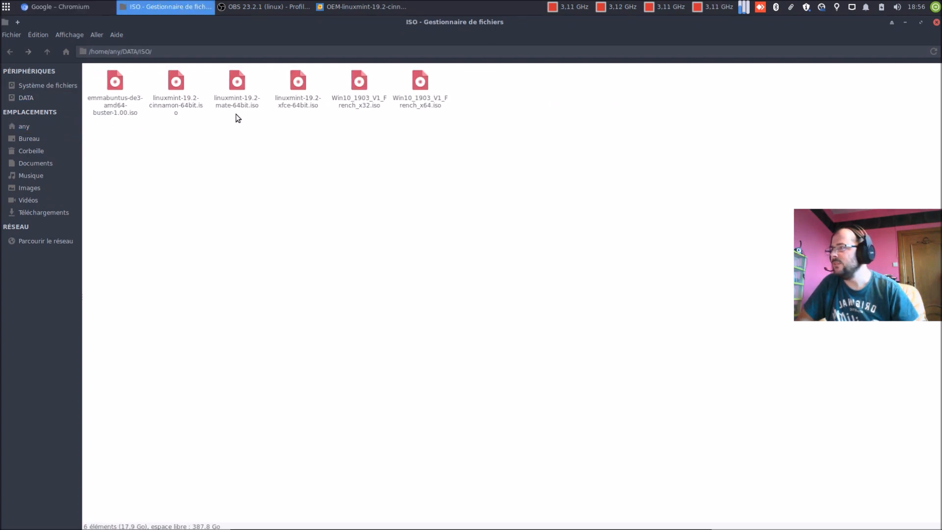
left_click(183, 105)
right_click(184, 104)
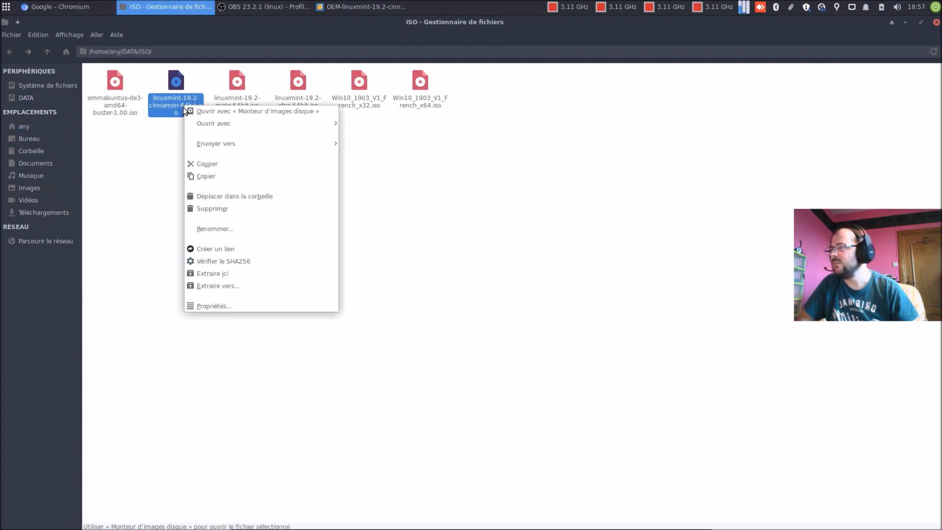
left_click(208, 175)
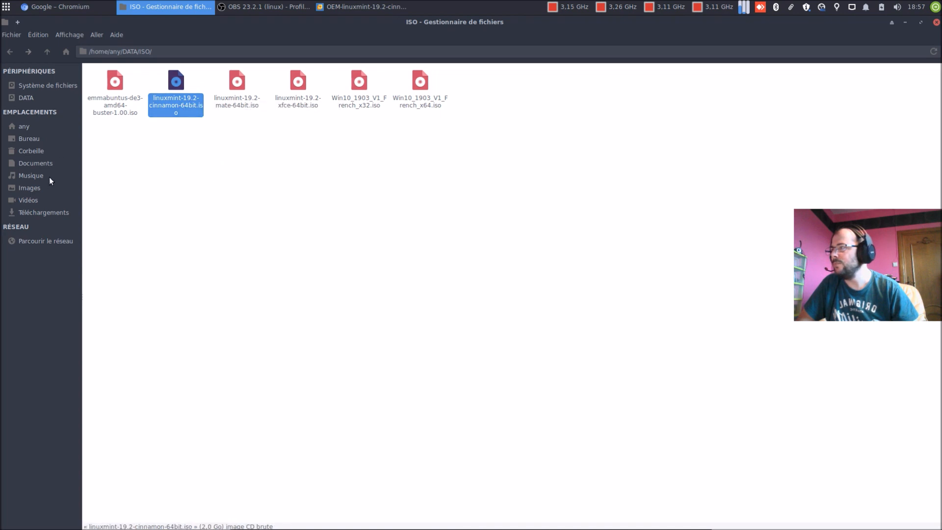
left_click(57, 215)
right_click(184, 199)
left_click(202, 239)
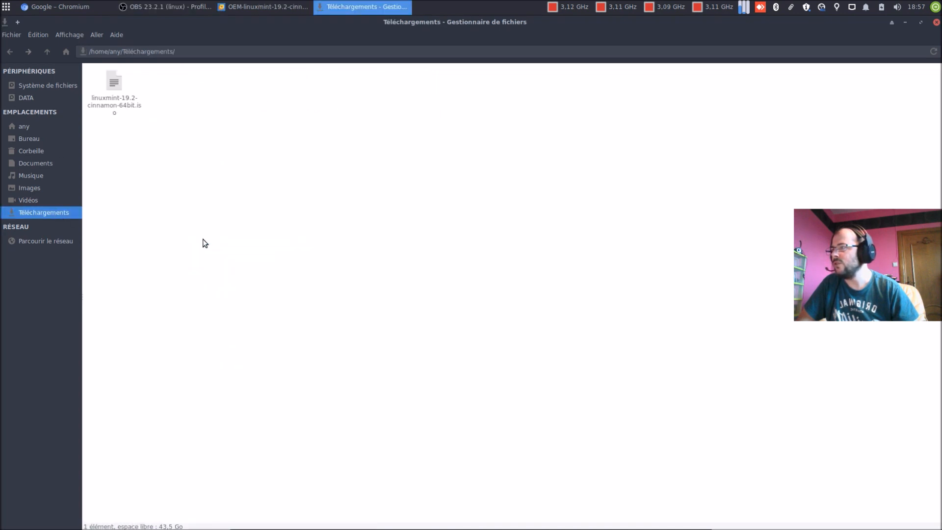
left_click(21, 126)
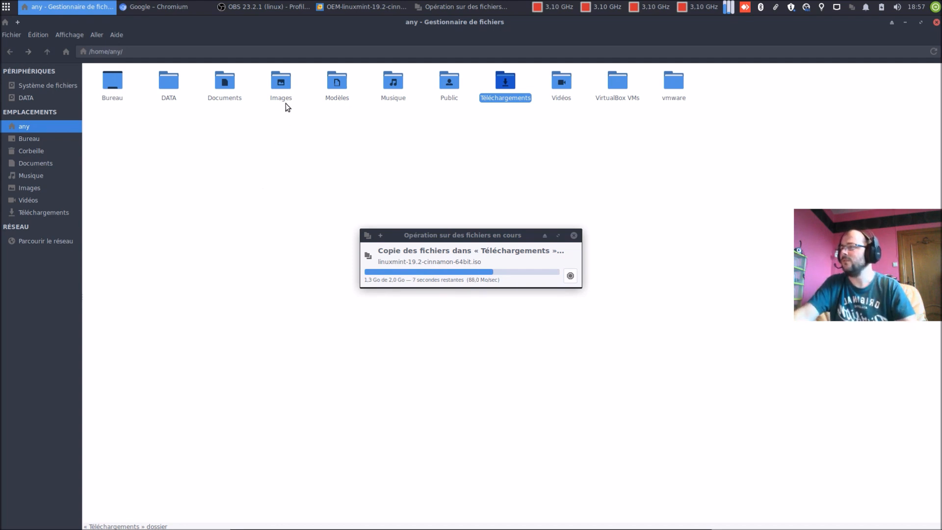
Step: Switch the CD/DVD drive to the cinnamon ISO in Téléchargements, save, and start the VM
left_click(367, 8)
left_click(206, 114)
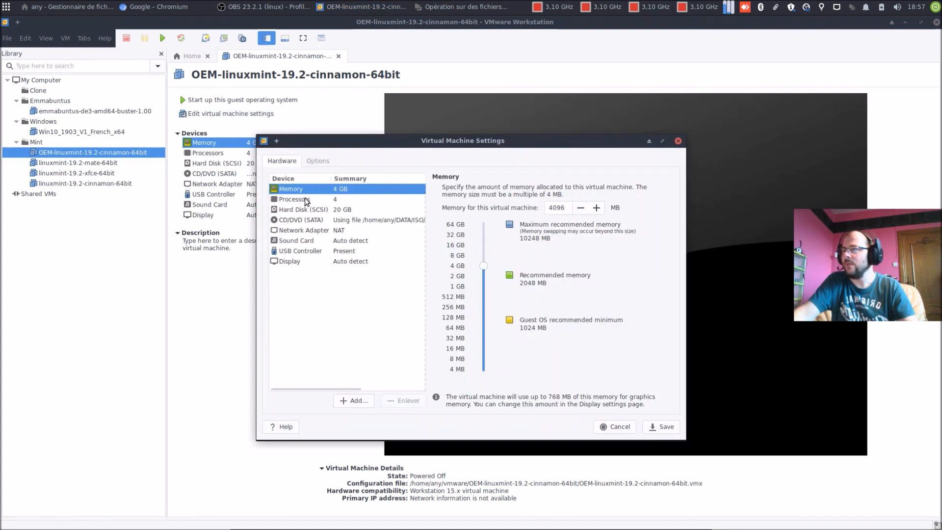
left_click(305, 200)
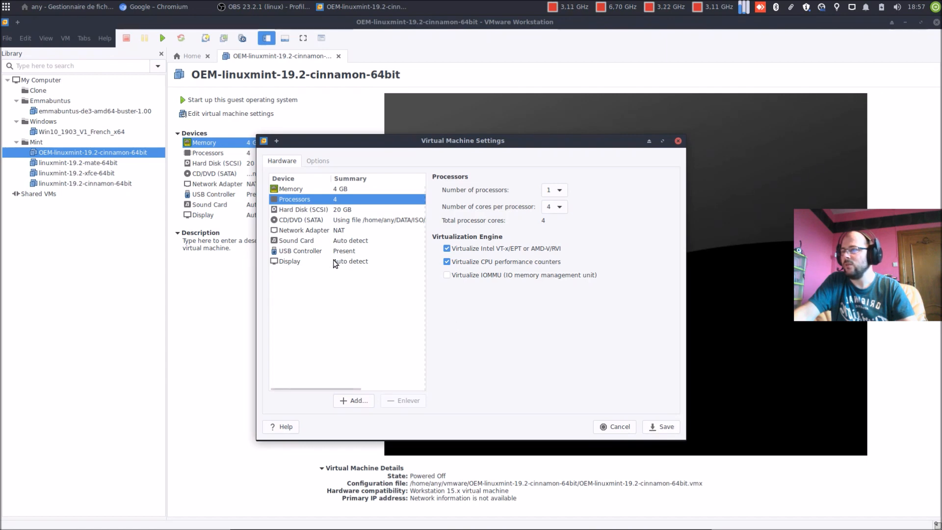
left_click(313, 224)
left_click(646, 277)
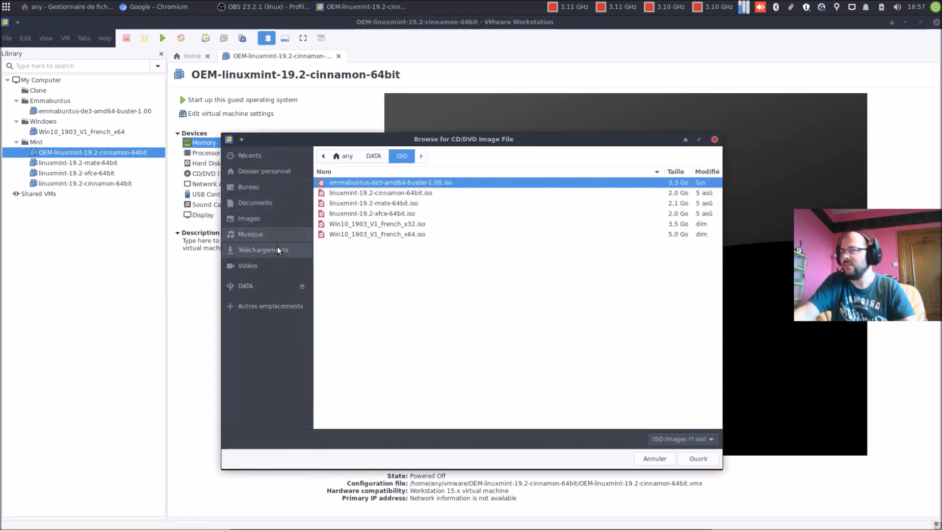
left_click(277, 248)
double_click(364, 184)
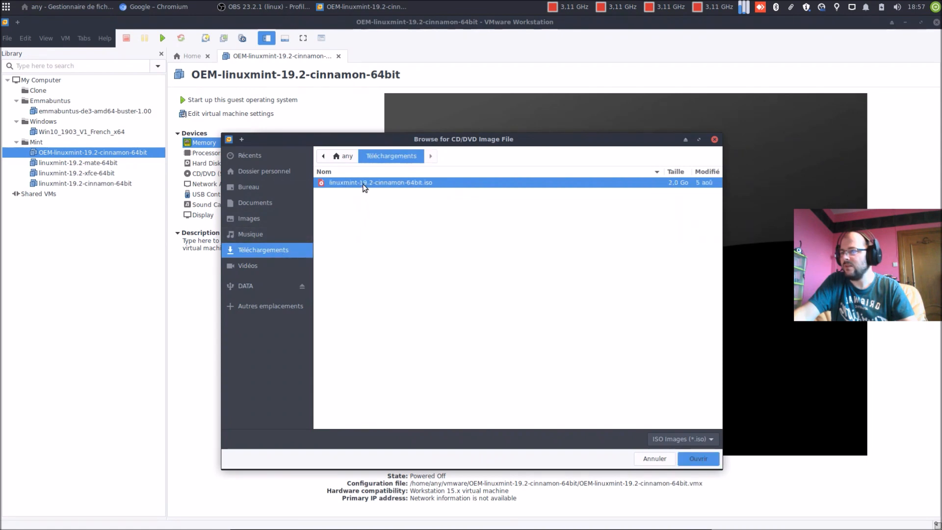
left_click(666, 427)
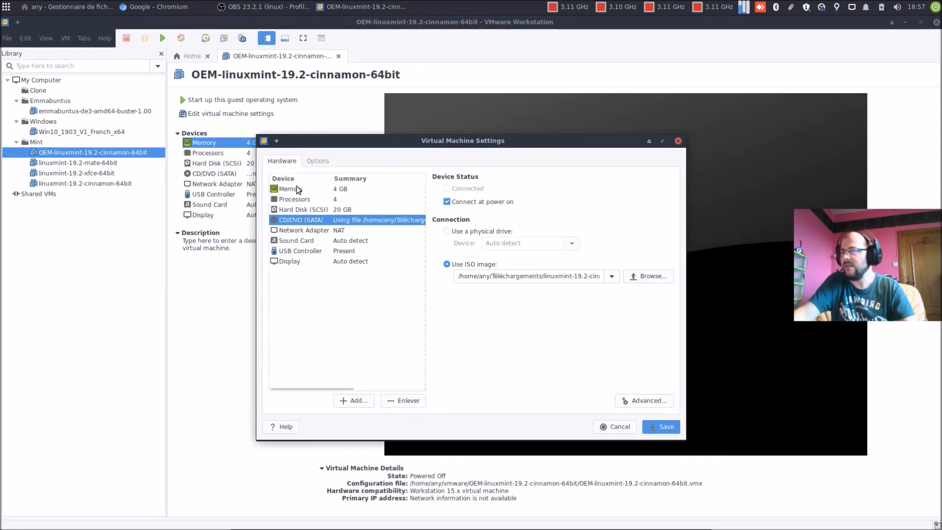
left_click(220, 100)
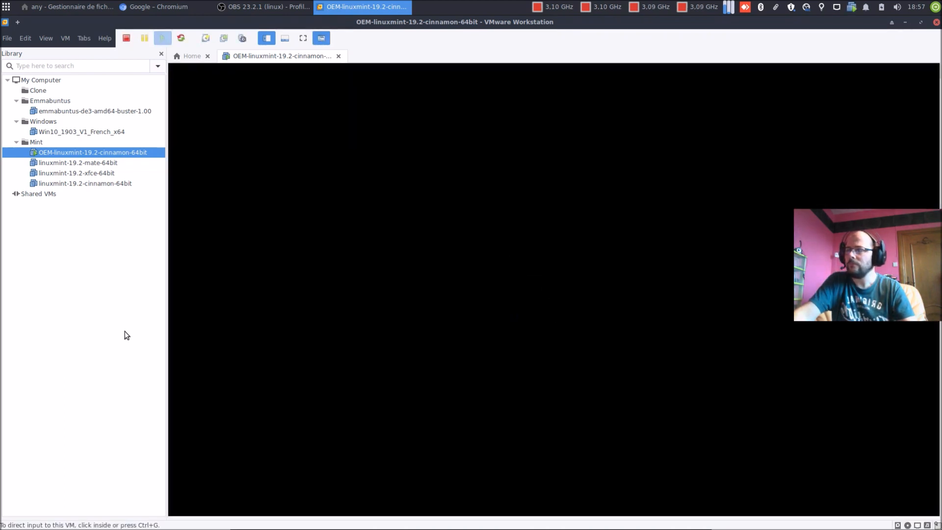
Step: Boot the VM's OEM install option and choose Français as the installer language
left_click(528, 349)
key("Escape")
key("Down")
key("Down")
key("Return")
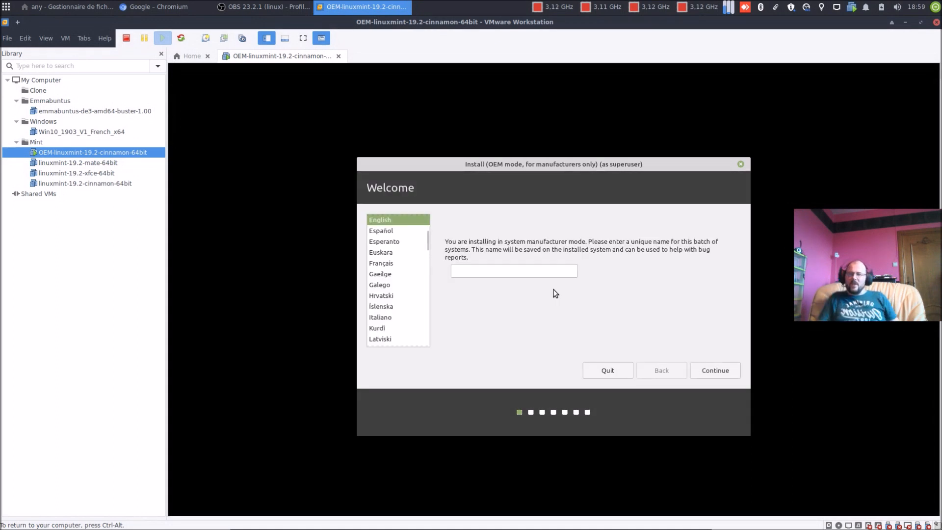
left_click(380, 264)
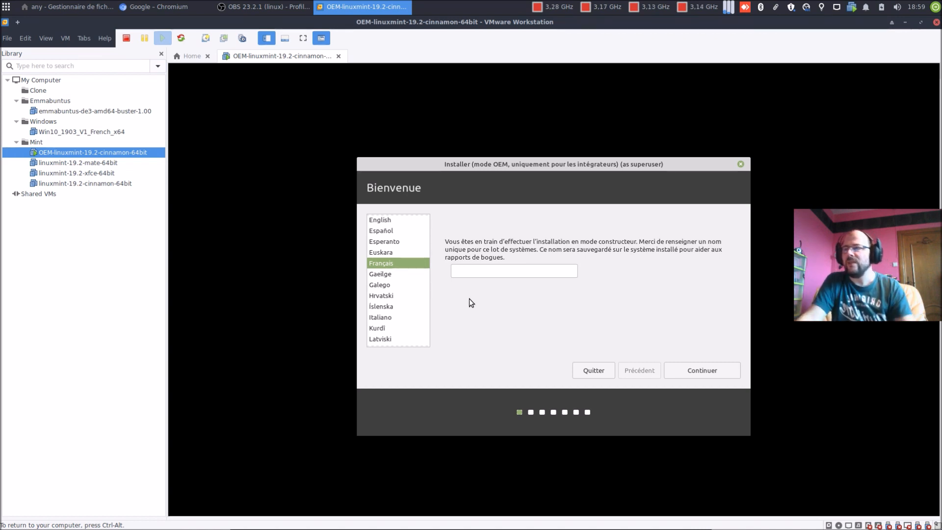
Step: Enter silhp123 as the batch name and continue to keyboard layout
left_click(492, 271)
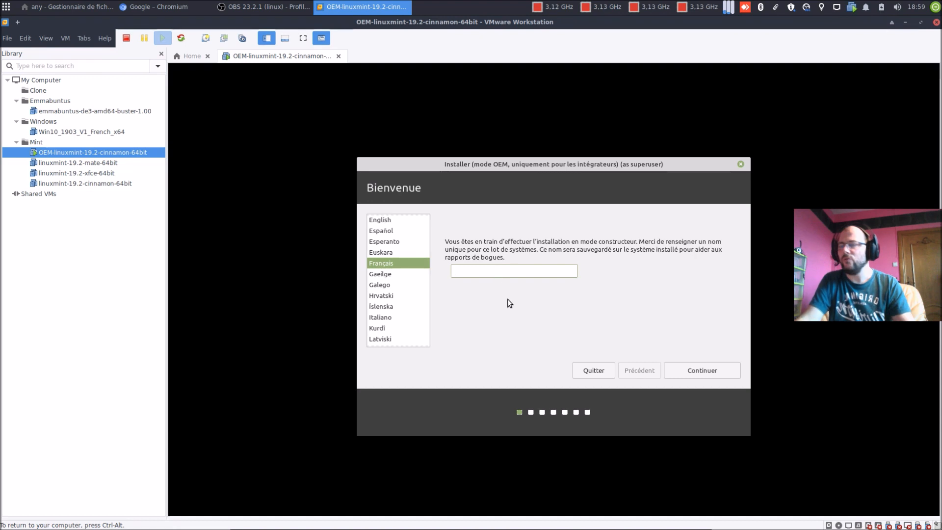
type("sil")
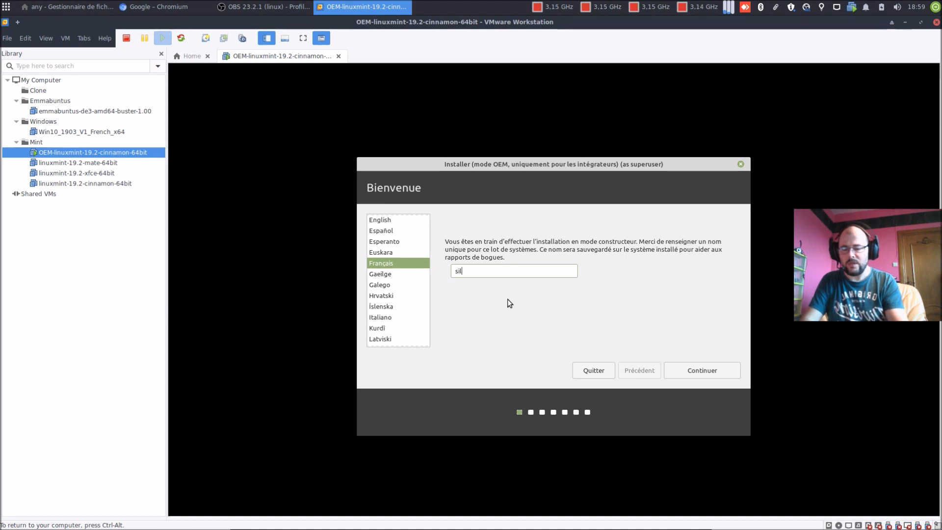
type("hp")
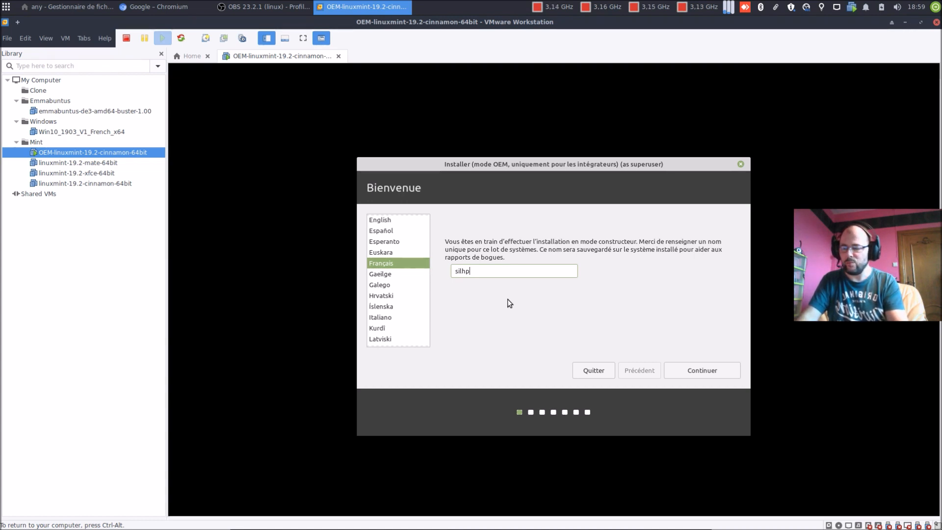
type("!@#")
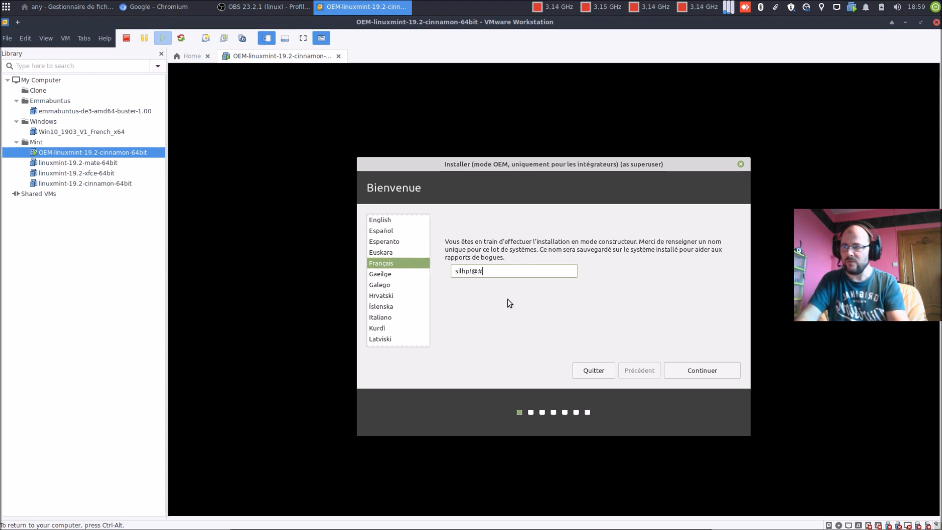
key("BackSpace")
key("BackSpace")
key("BackSpace")
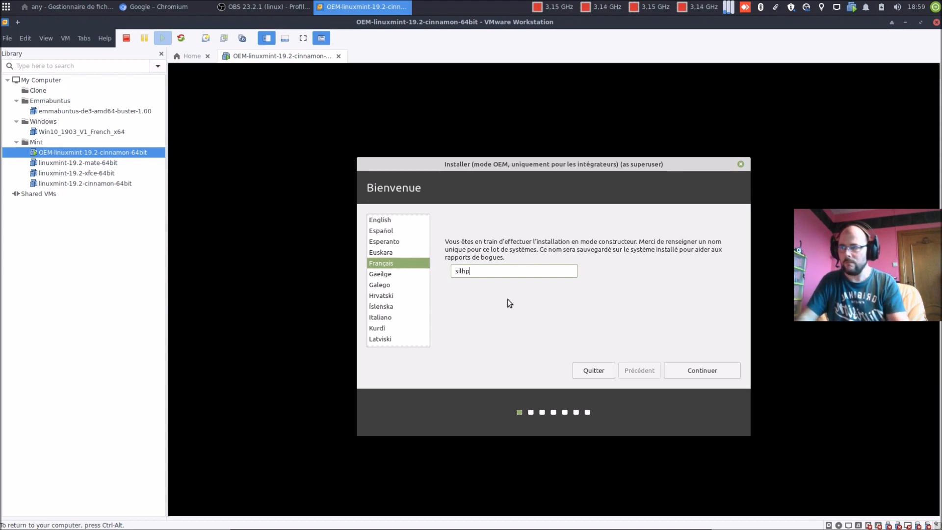
type("123")
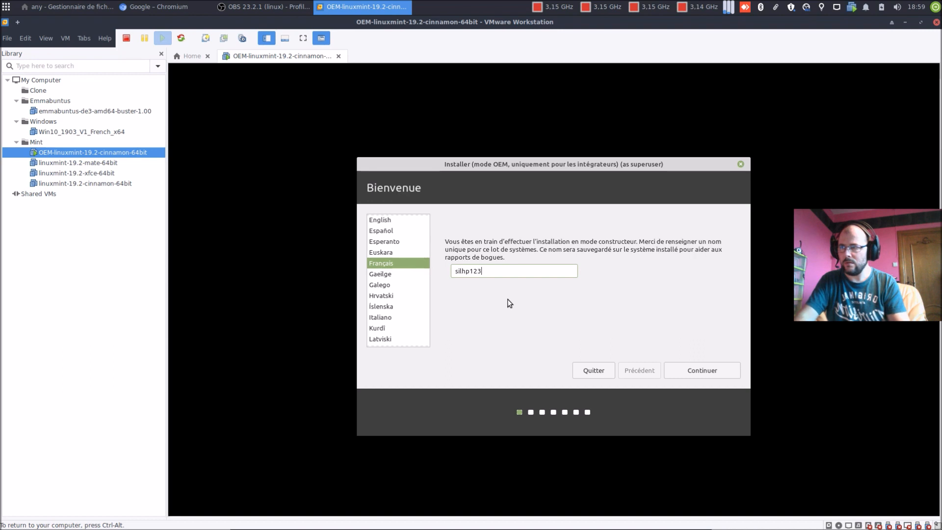
left_click(715, 375)
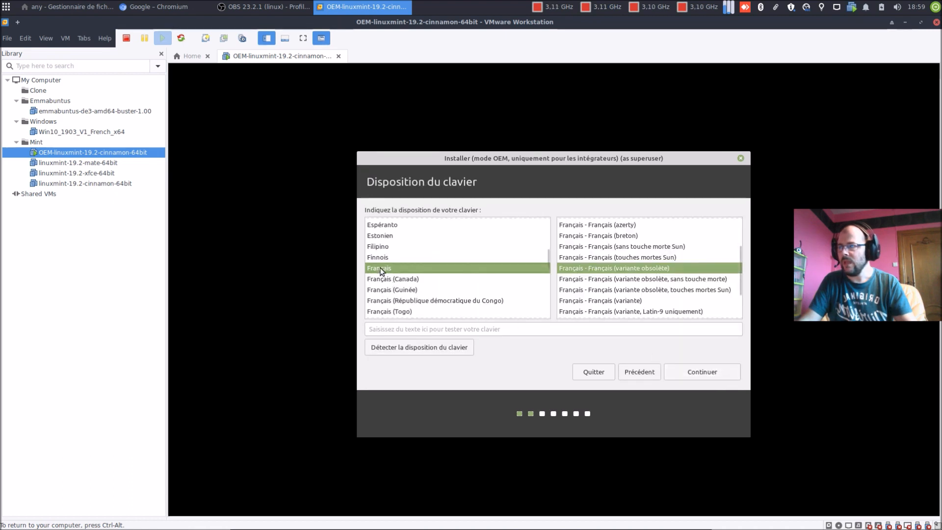
Step: Pick Belge from the keyboard layout list and continue to the installation-preparation step
left_click(383, 260)
type("b")
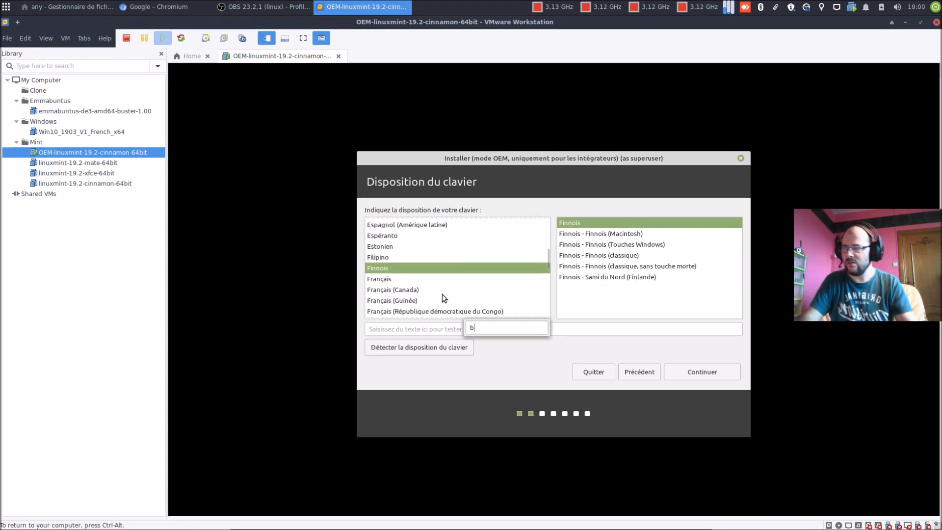
key("BackSpace")
type("b")
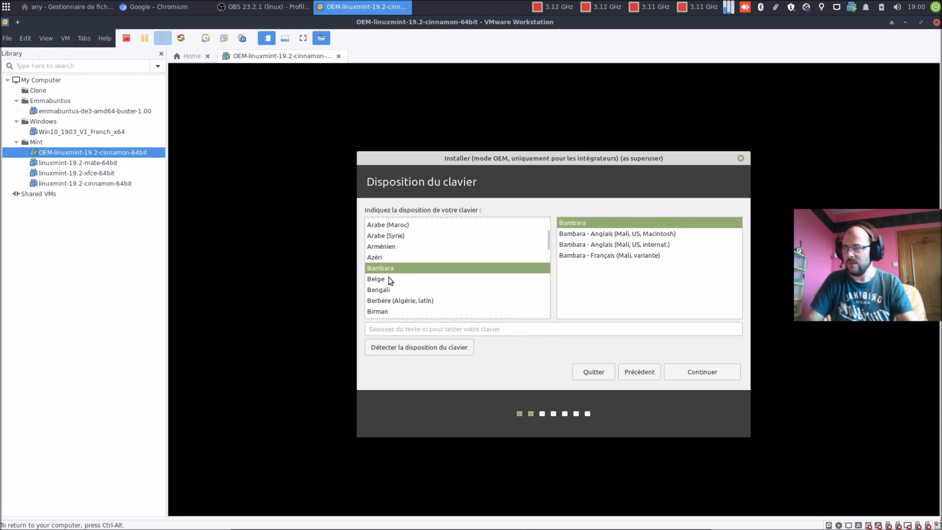
left_click(390, 279)
left_click(714, 372)
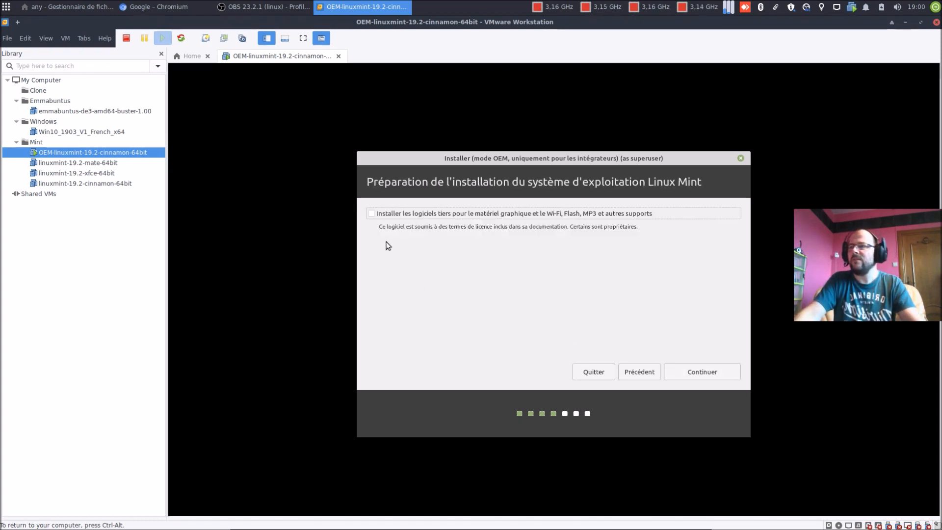
Step: Leave the third-party software option for graphics, Wi-Fi, Flash and MP3 ticked
left_click(370, 215)
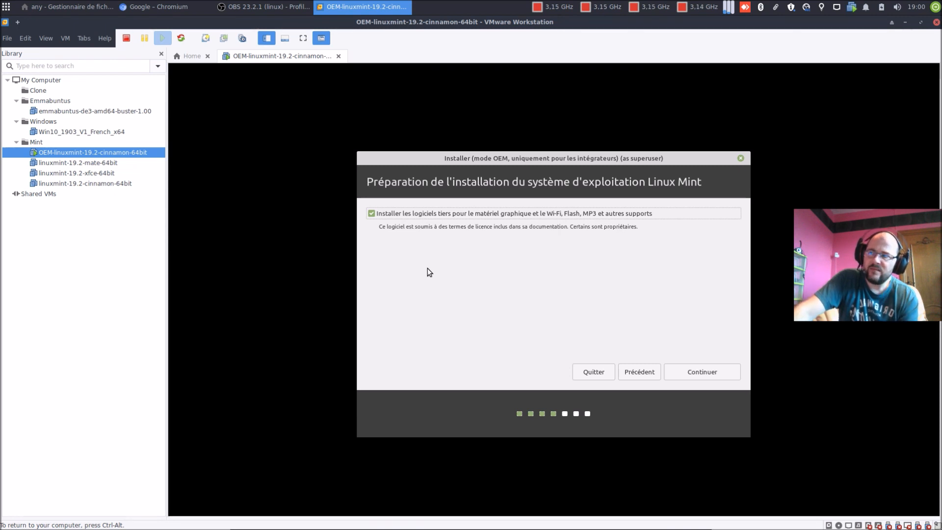
left_click(371, 214)
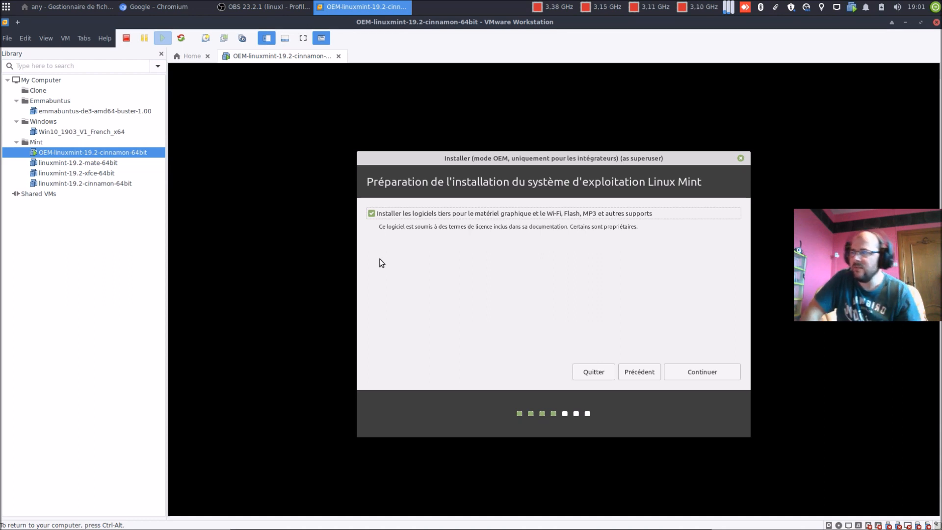
left_click(371, 215)
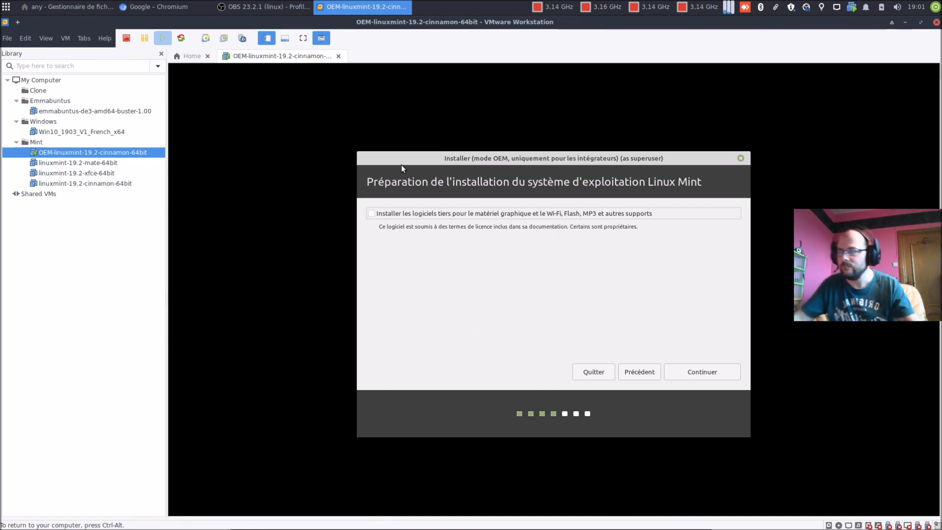
left_click(371, 213)
Step: Install Mint on the erased disk, confirm the ext4 partition changes, and keep Brussels as location
left_click(704, 374)
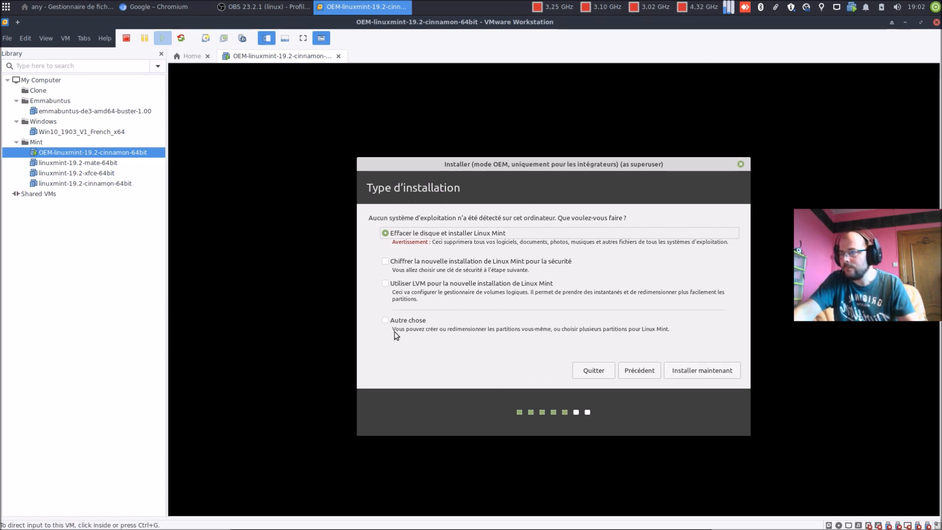
left_click(702, 372)
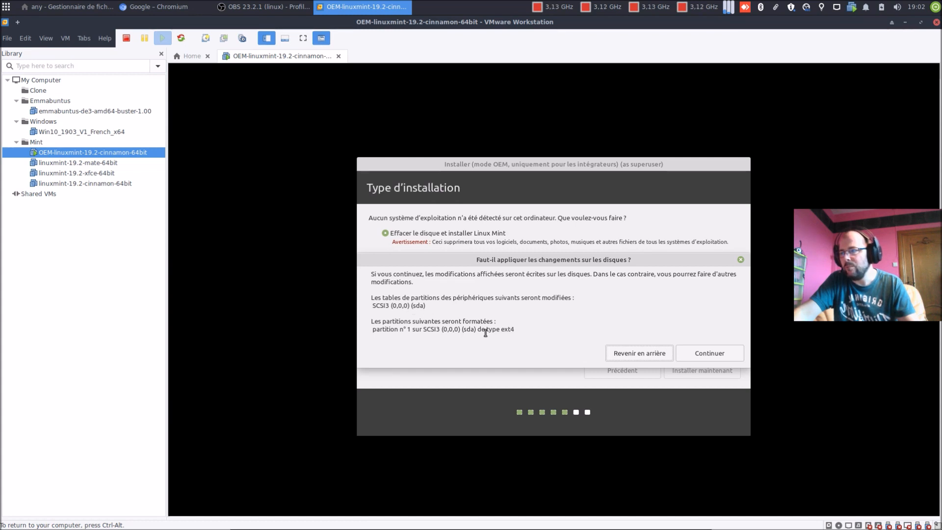
left_click_drag(486, 331, 518, 330)
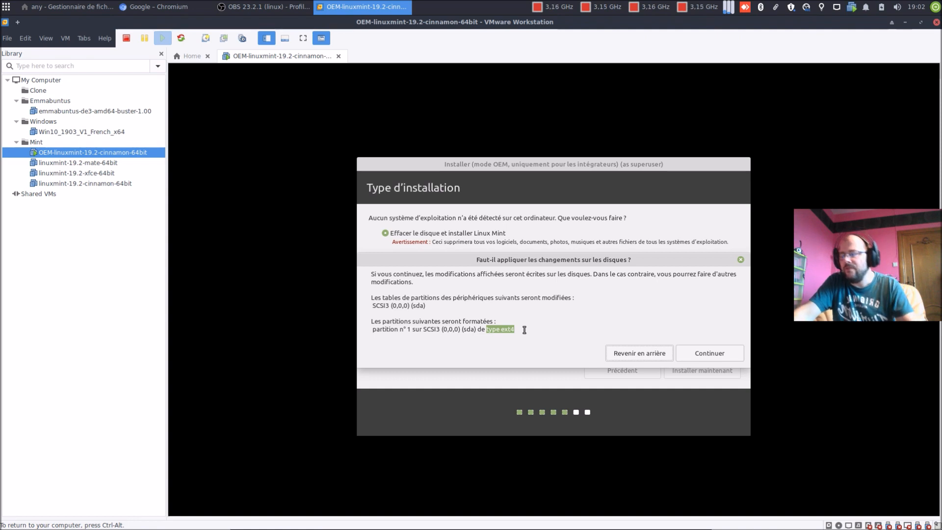
left_click(715, 353)
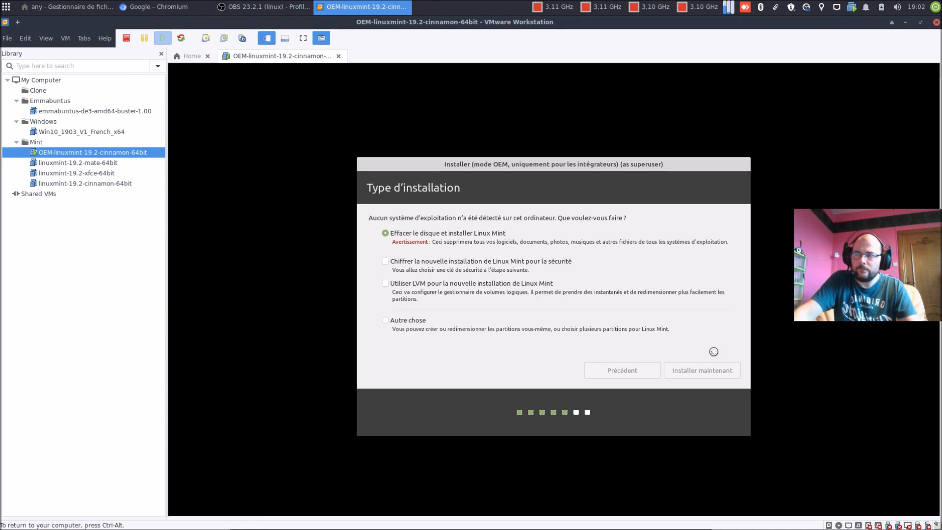
left_click(715, 370)
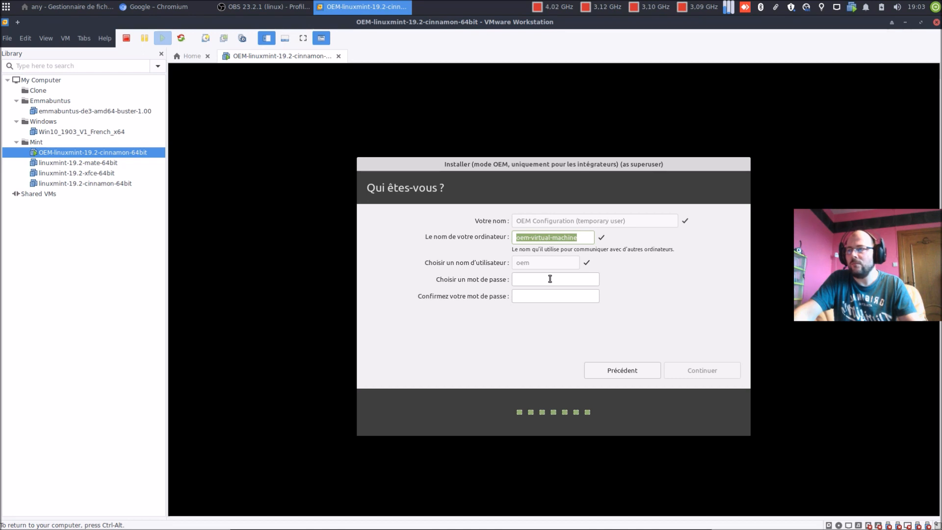
Step: Enter the OEM user's password in both password fields and submit the account form
type("o")
key("BackSpace")
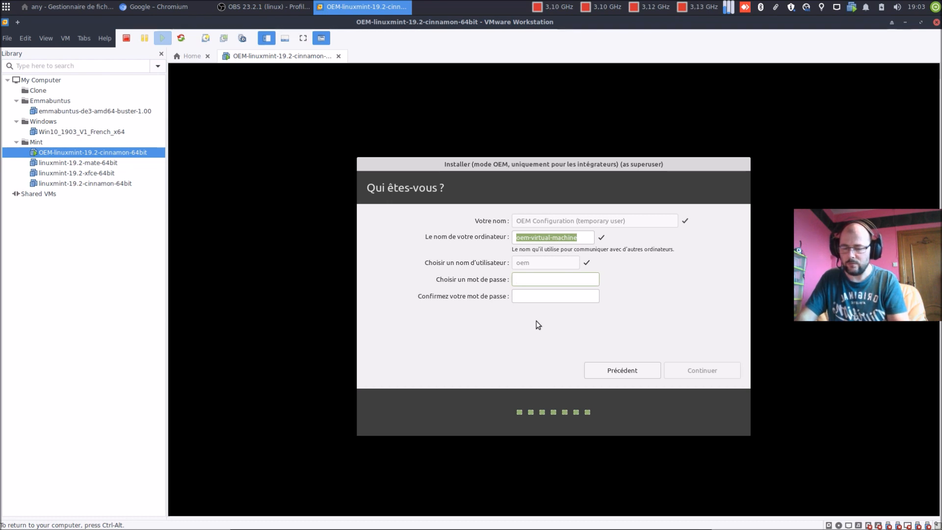
type("o******")
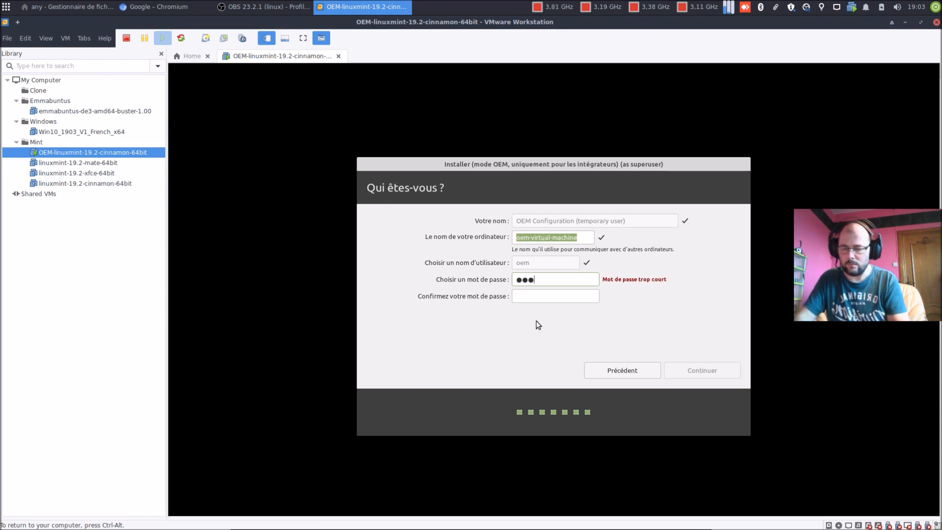
type("*")
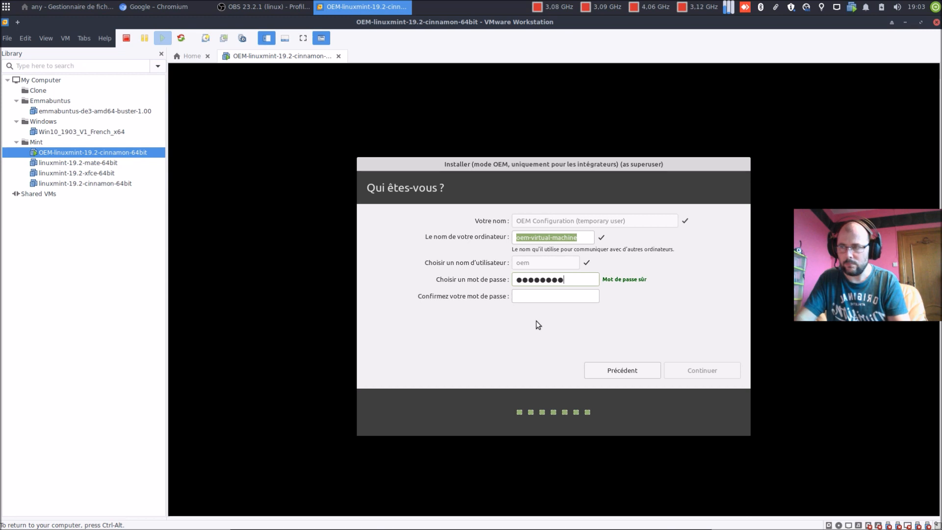
key("Tab")
type("*")
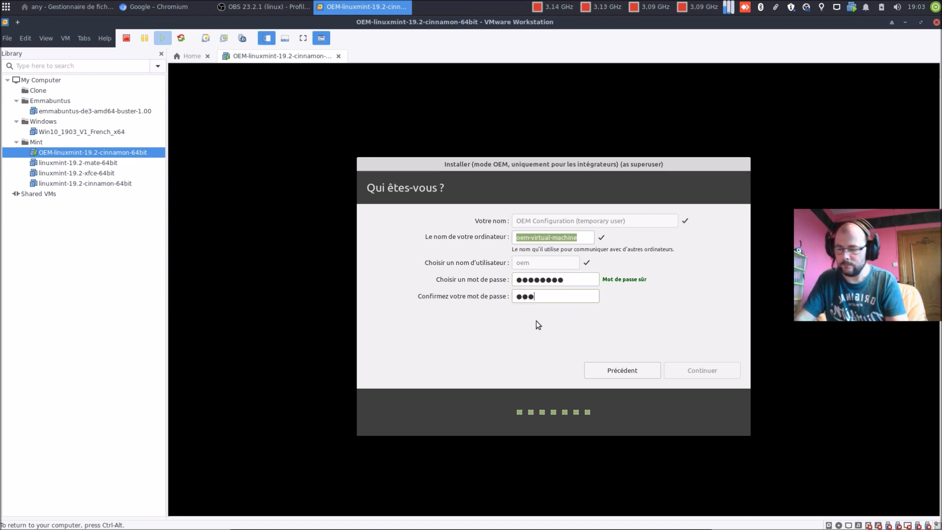
type("*******")
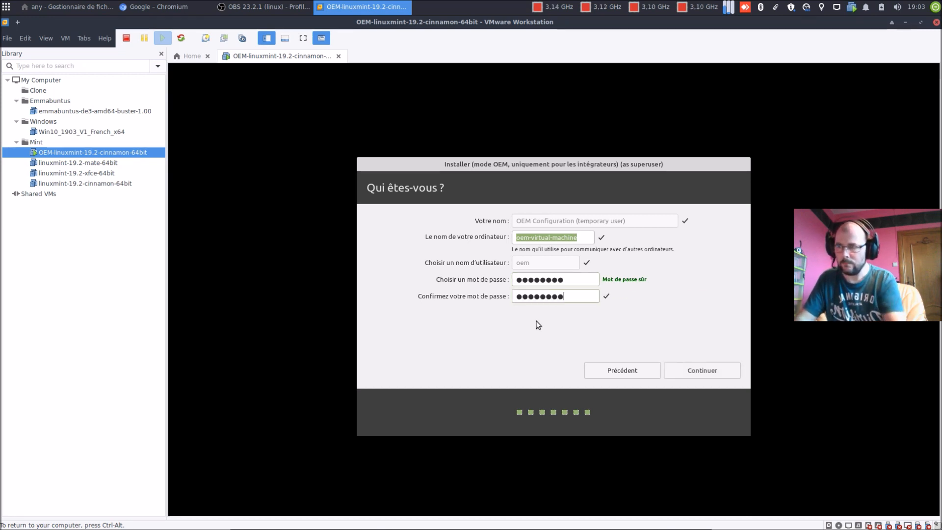
left_click(693, 369)
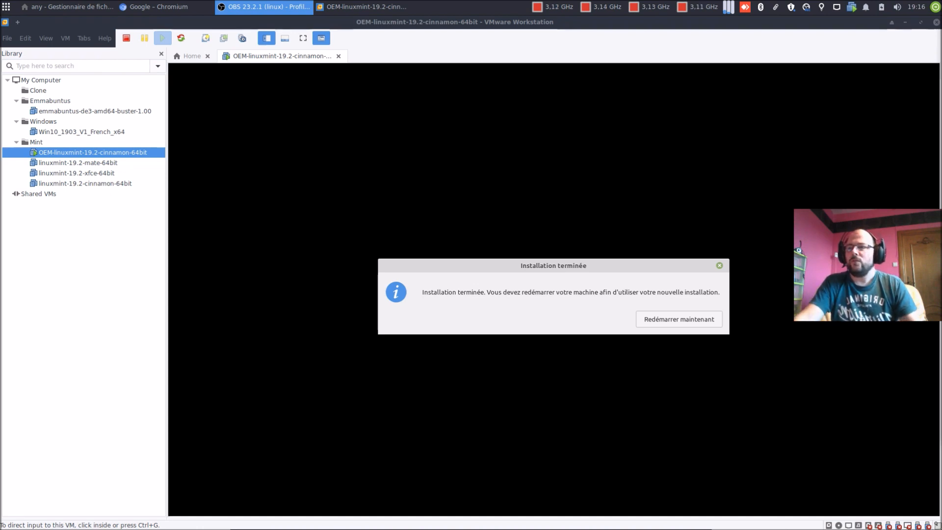
Step: Choose 'Redémarrer maintenant' in the Installation terminée dialog to restart the guest
left_click(707, 323)
left_click(692, 324)
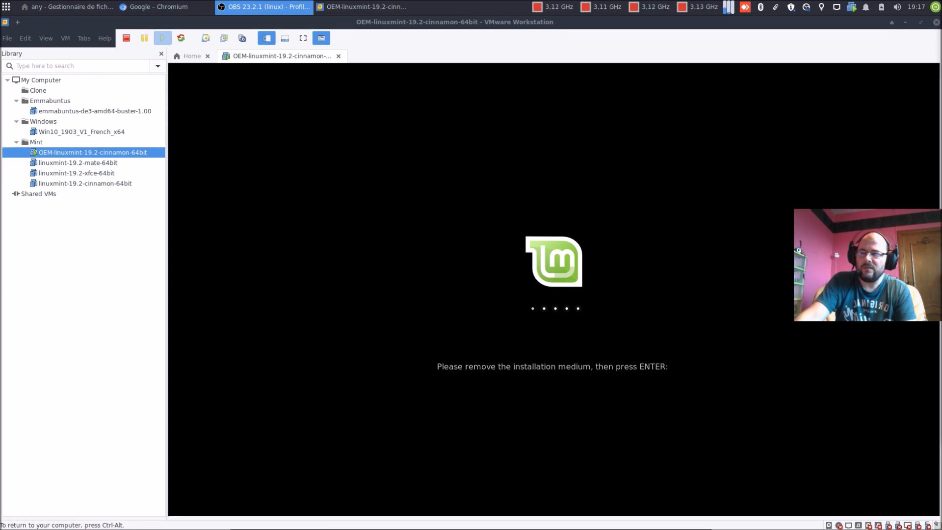
Step: Confirm the 'Please remove the installation medium' prompt with Enter so the guest reboots
key("Return")
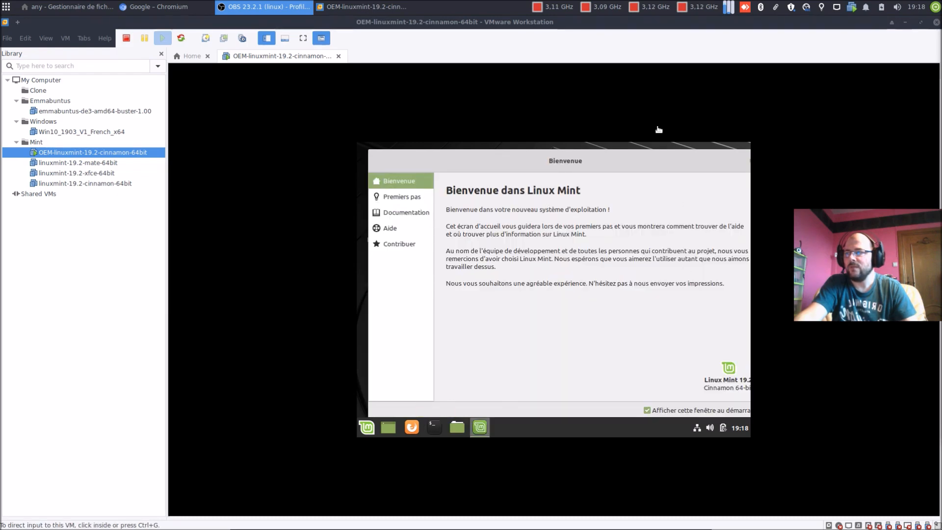
Step: Run 'sudo apt install open-vm-tools-desktop' in a guest terminal, authenticating with the sudo password
left_click(434, 427)
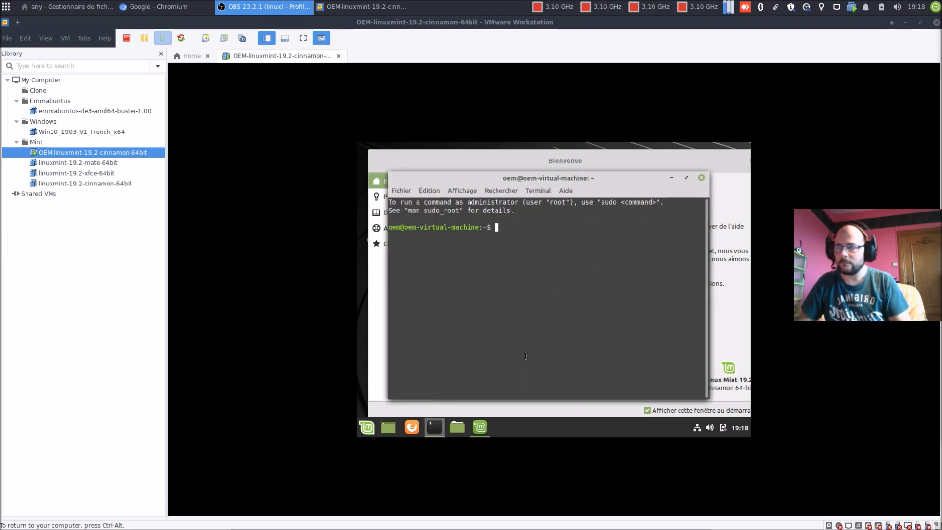
type("sudo apt insta")
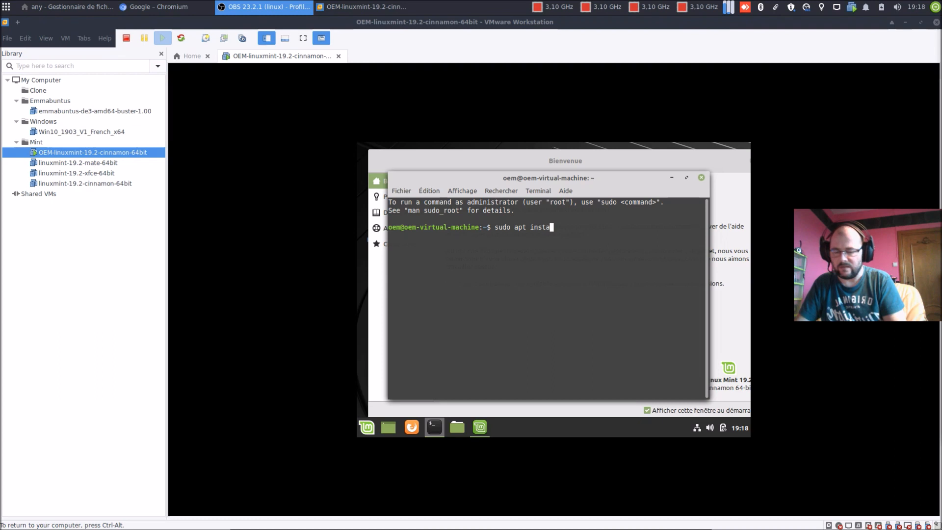
key("BackSpace")
key("BackSpace")
key("BackSpace")
key("BackSpace")
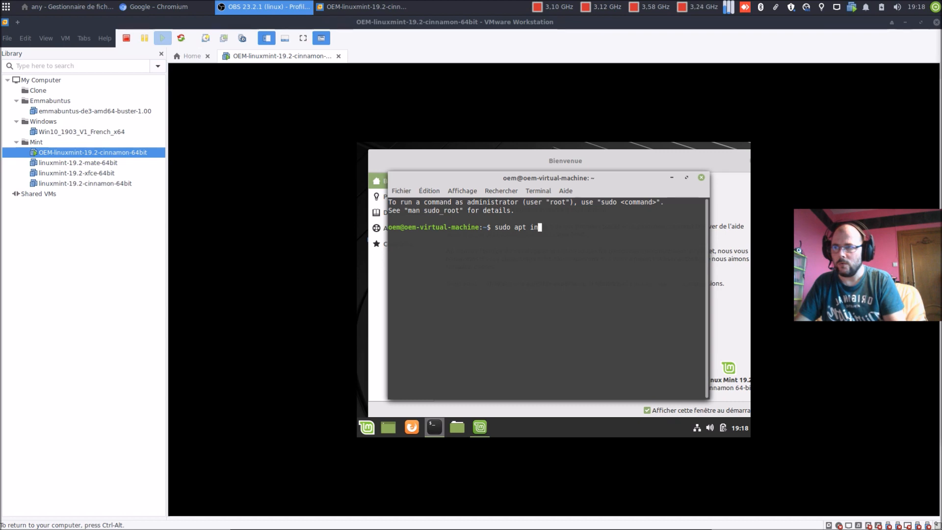
type("stall open-")
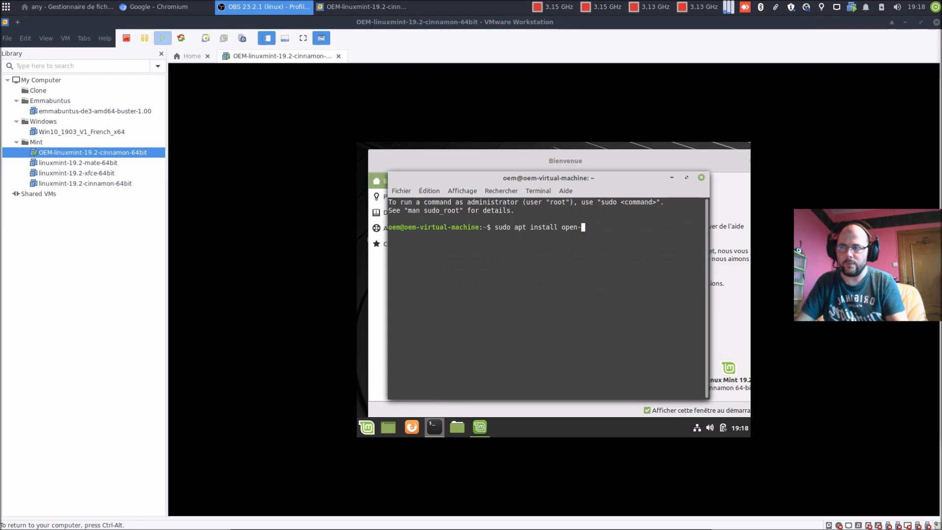
type("vm-")
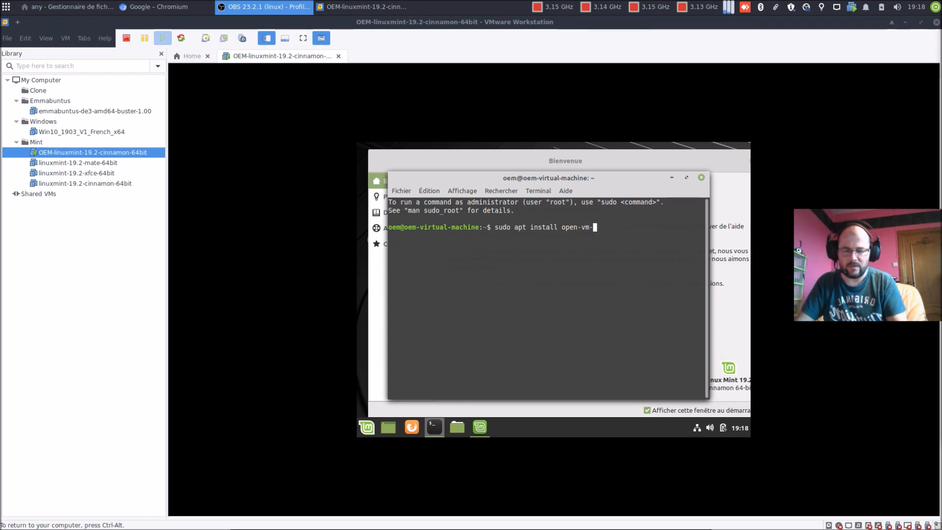
type("tools-d")
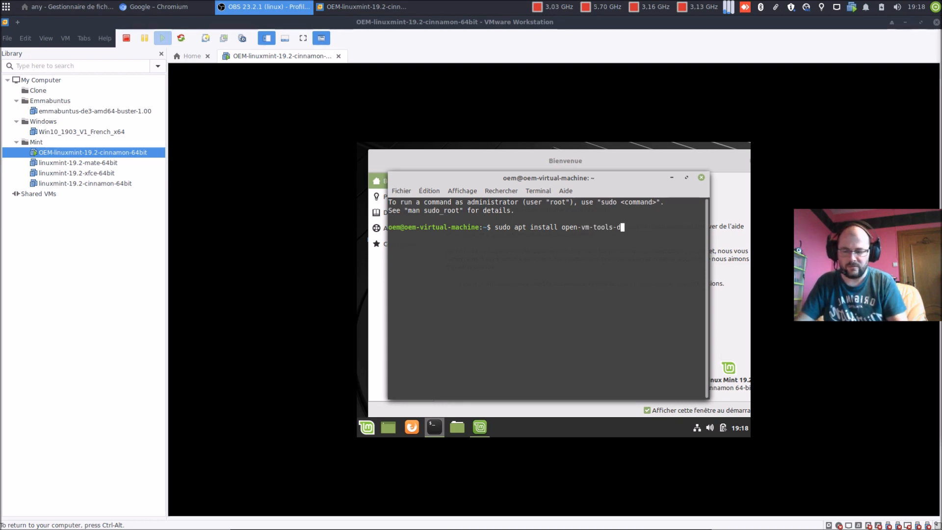
type("esktop")
key("Return")
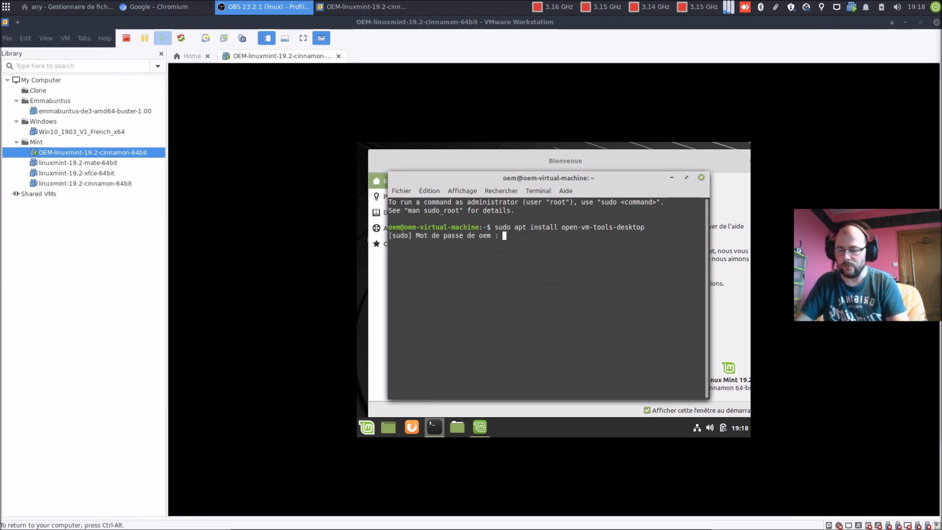
type("*************")
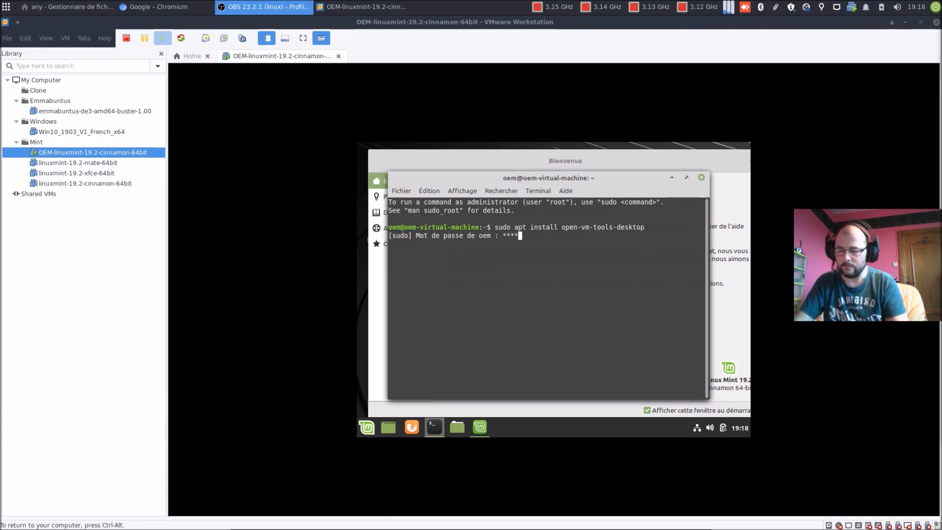
key("Return")
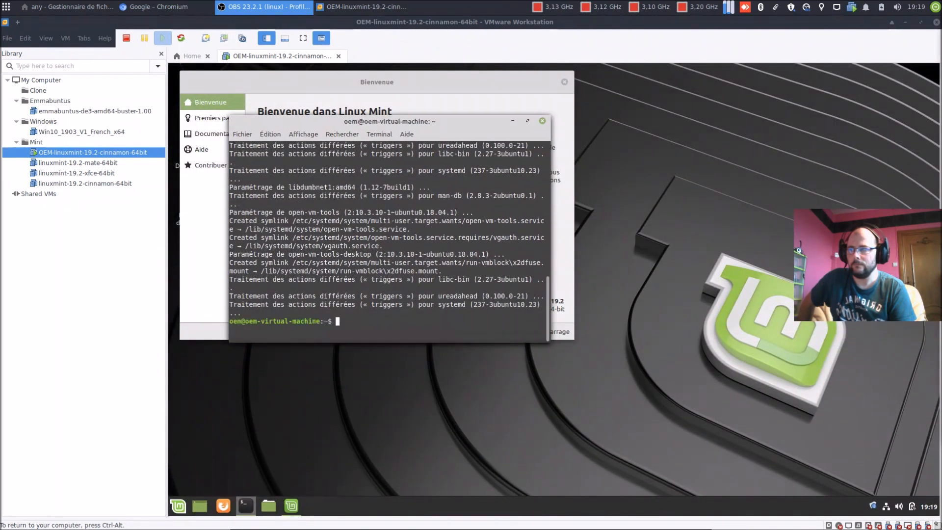
Step: Close Terminal and the Bienvenue window, then shut Mint down with Éteindre
left_click(541, 121)
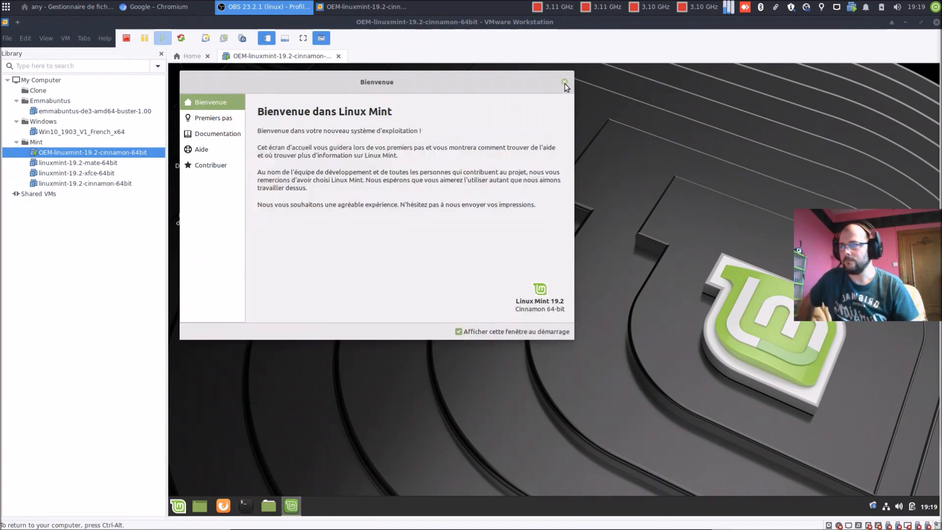
left_click(565, 82)
left_click(178, 505)
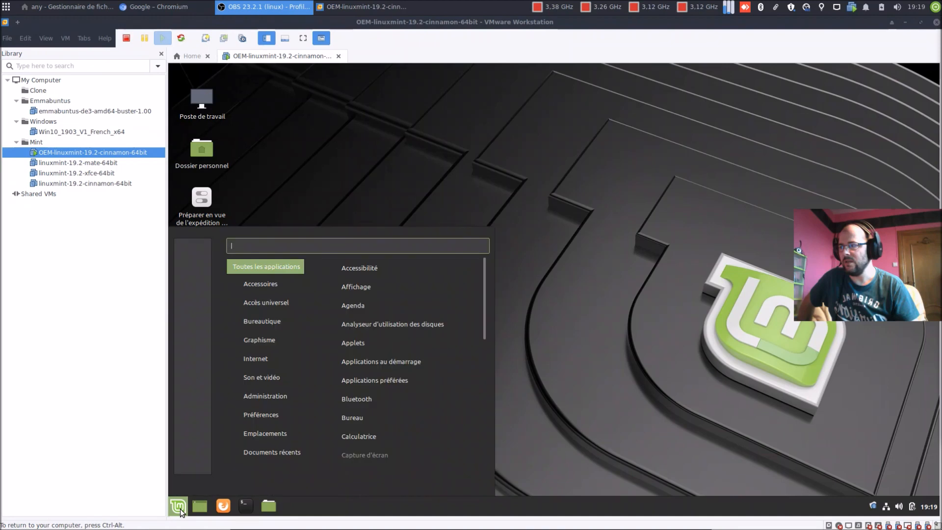
left_click(193, 462)
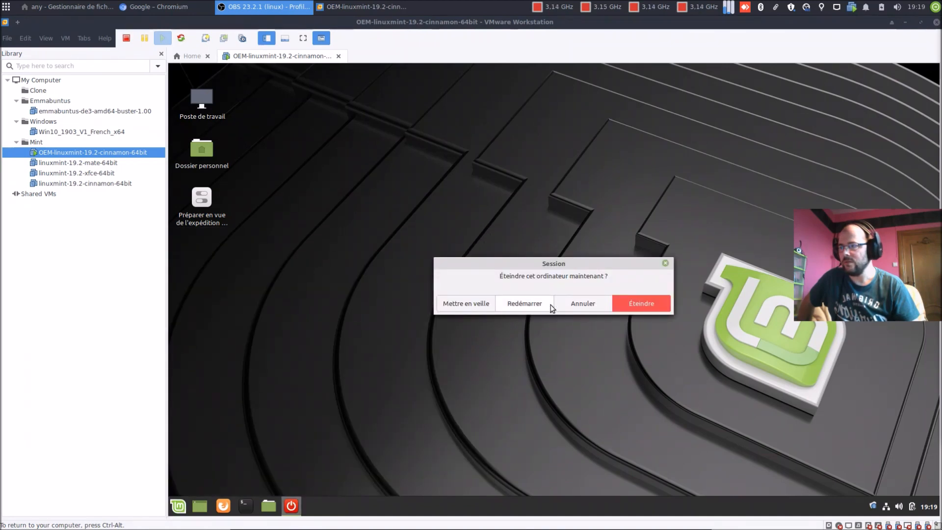
left_click(642, 305)
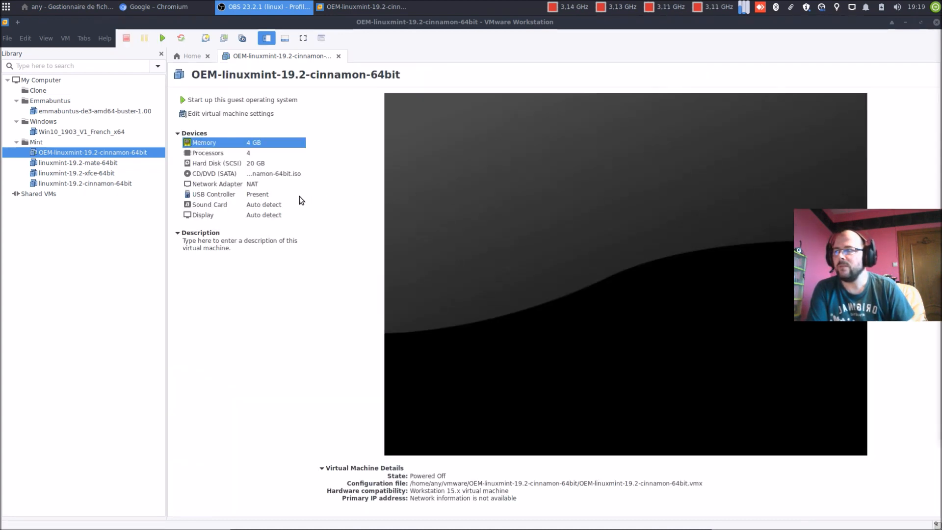
Step: Switch the VM's CD/DVD (SATA) from the Mint ISO to a physical drive and save
left_click(206, 39)
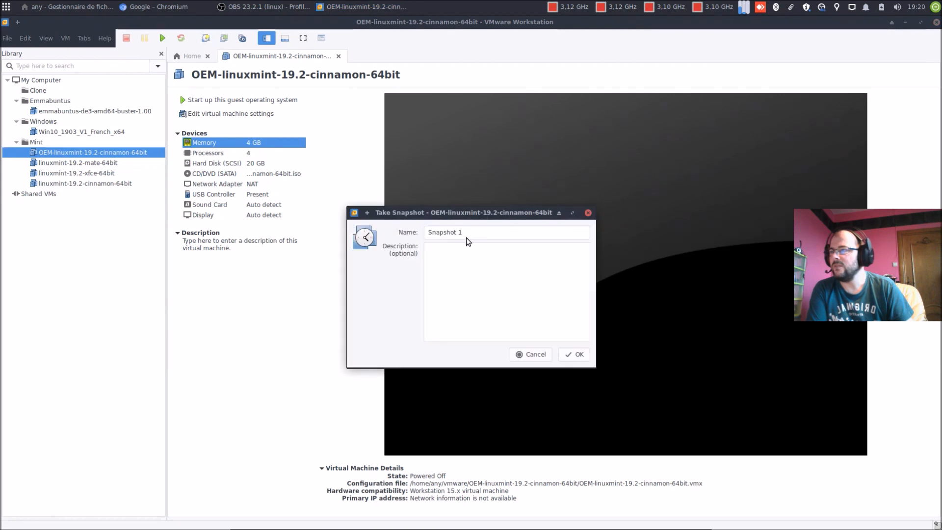
left_click(533, 354)
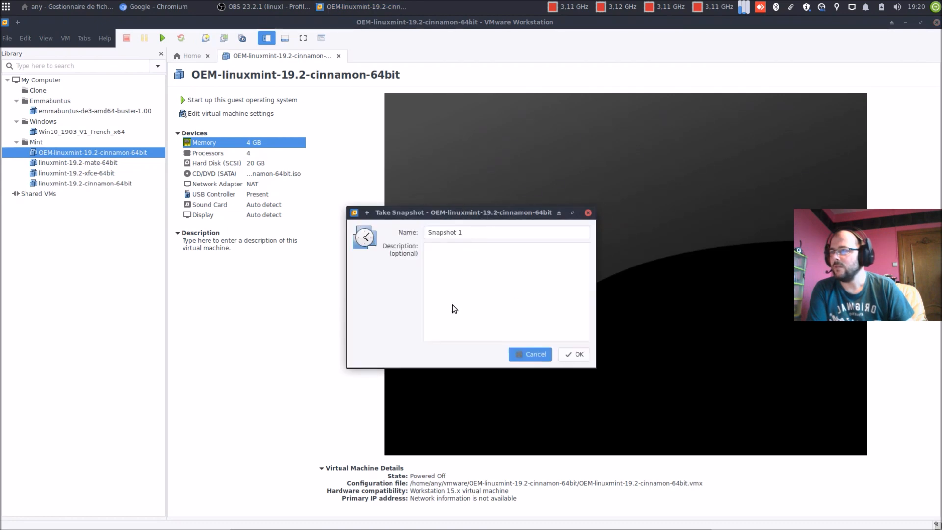
left_click(236, 114)
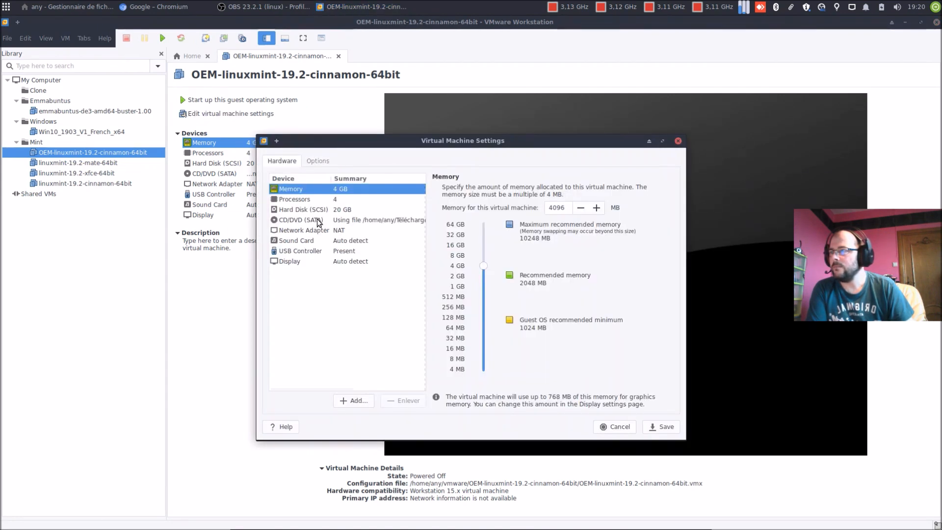
left_click(344, 222)
left_click(456, 233)
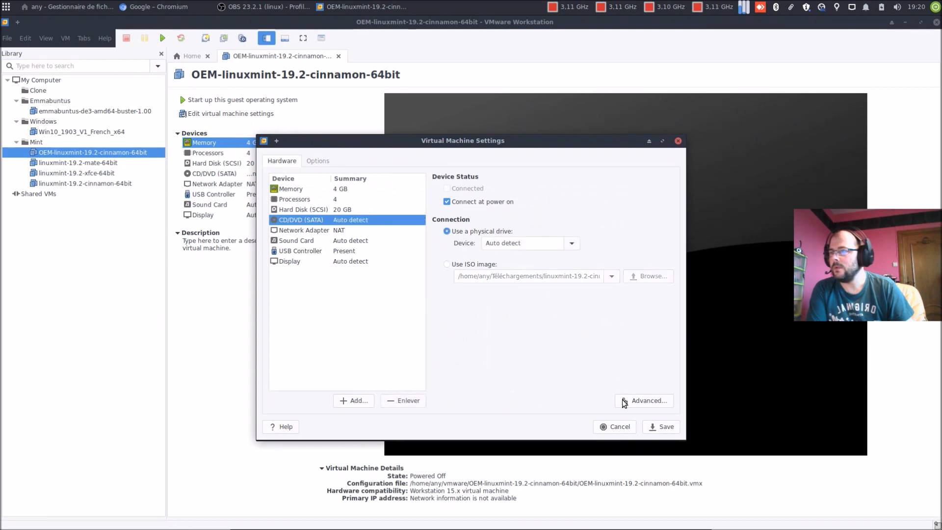
left_click(661, 427)
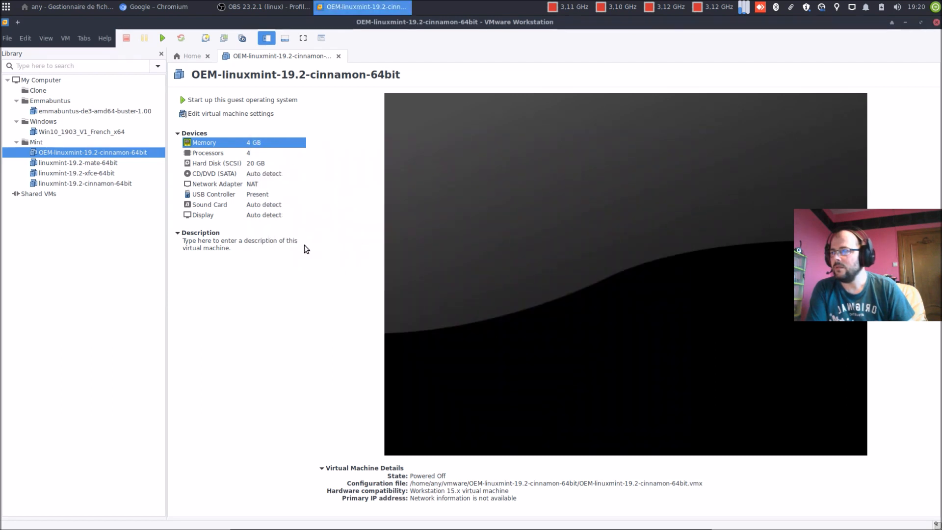
Step: Take snapshot 'oem-install-ok' with description 'Installation de : open-vm-tools-desktop'
left_click(205, 38)
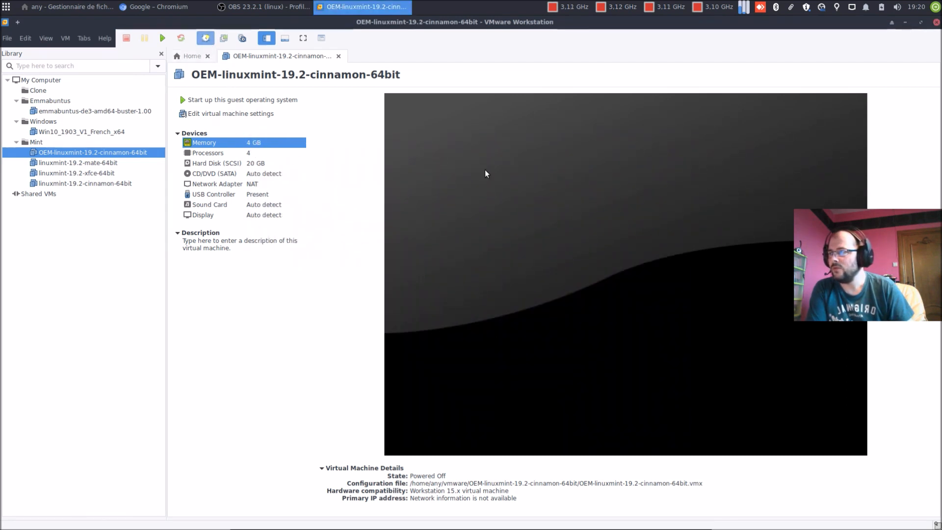
triple_click(467, 234)
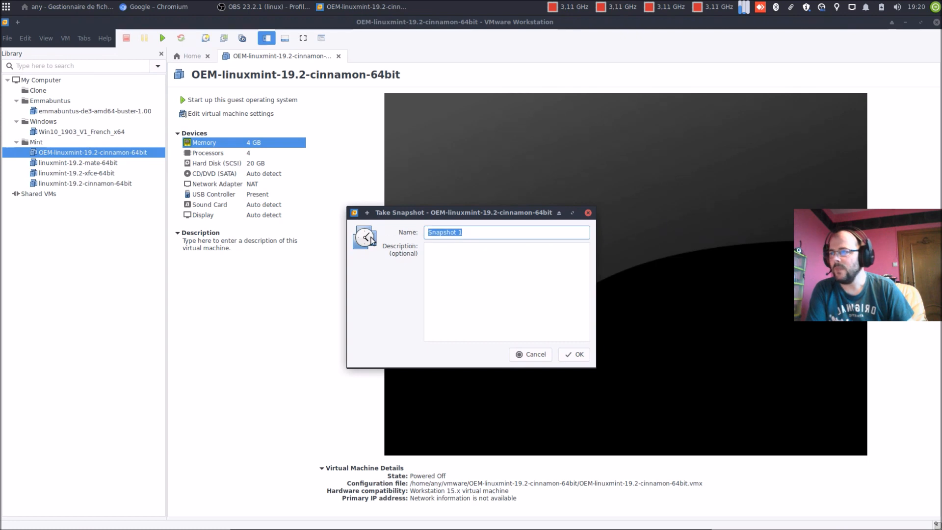
type("oem-install-ok")
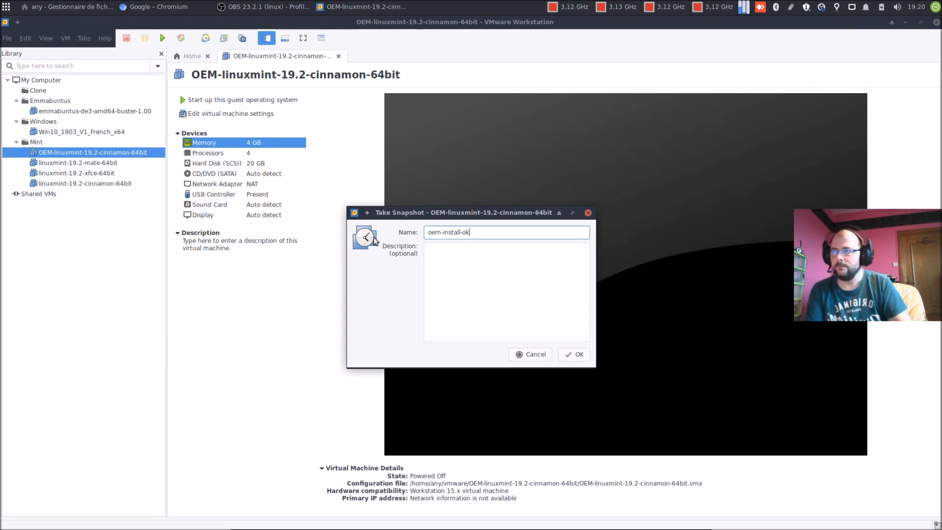
left_click(490, 252)
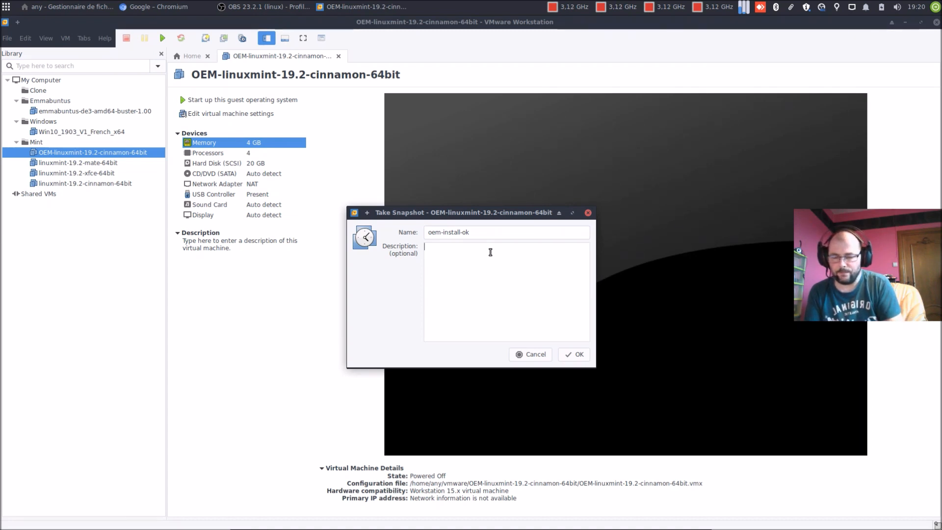
type("Installation")
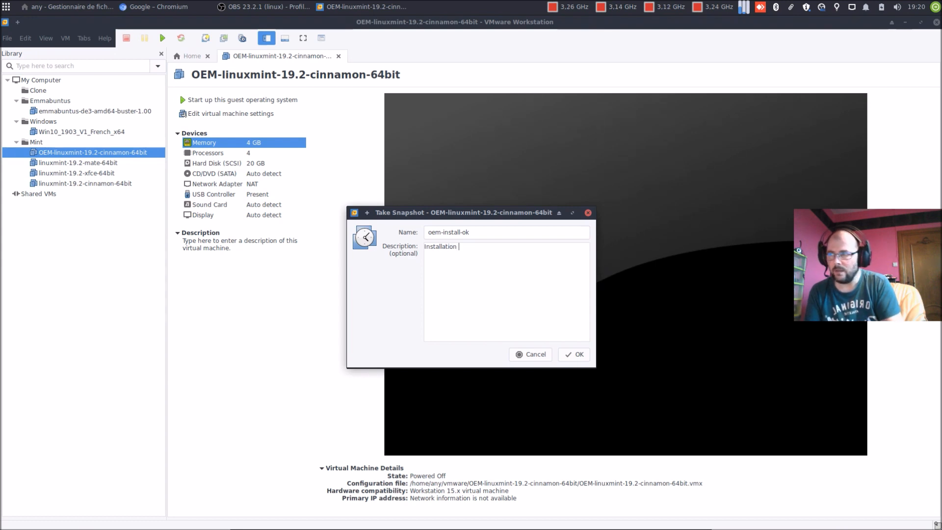
type(" de :")
key("Return")
type("-open")
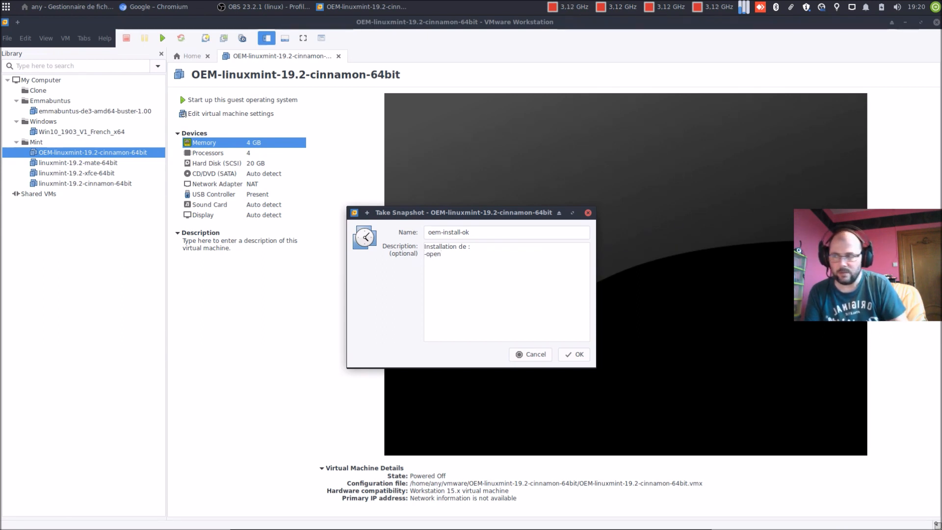
type("-")
type("vm-tools")
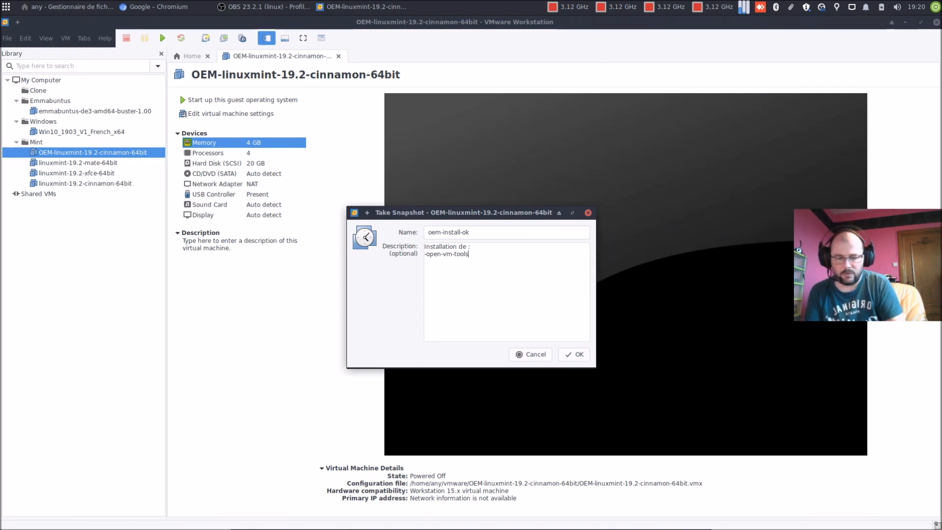
type("-desktop")
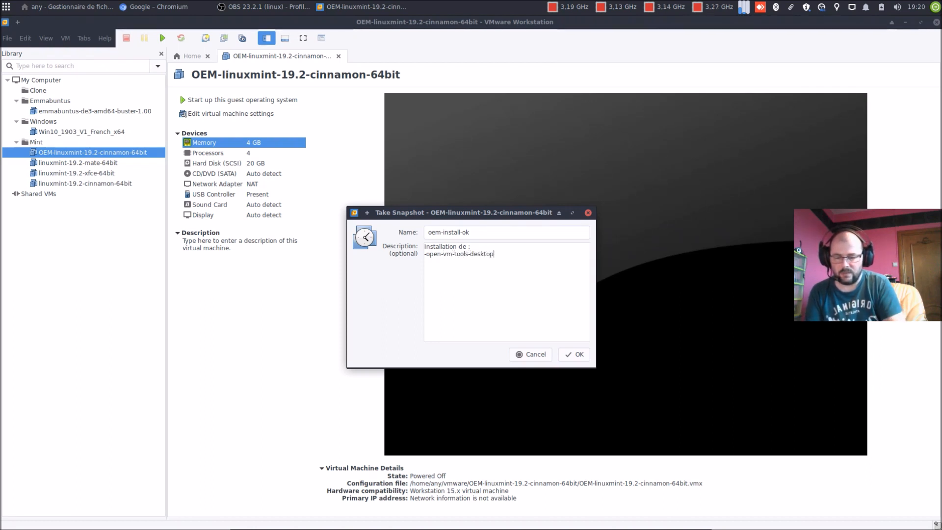
key("Left")
key("Left")
key("Left")
key("Left")
key("Left")
key("Left")
key("Left")
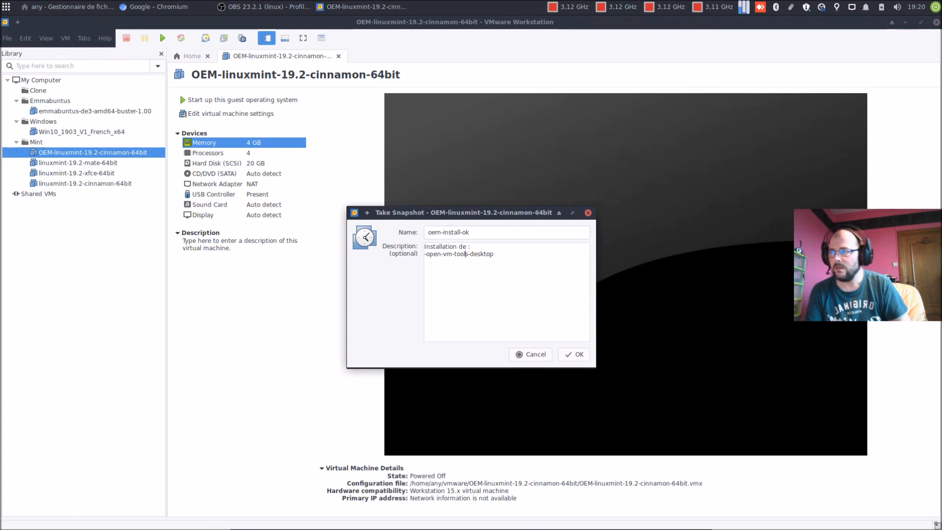
key("Left")
key("Left")
key("Left")
key("Left")
key("BackSpace")
left_click(573, 355)
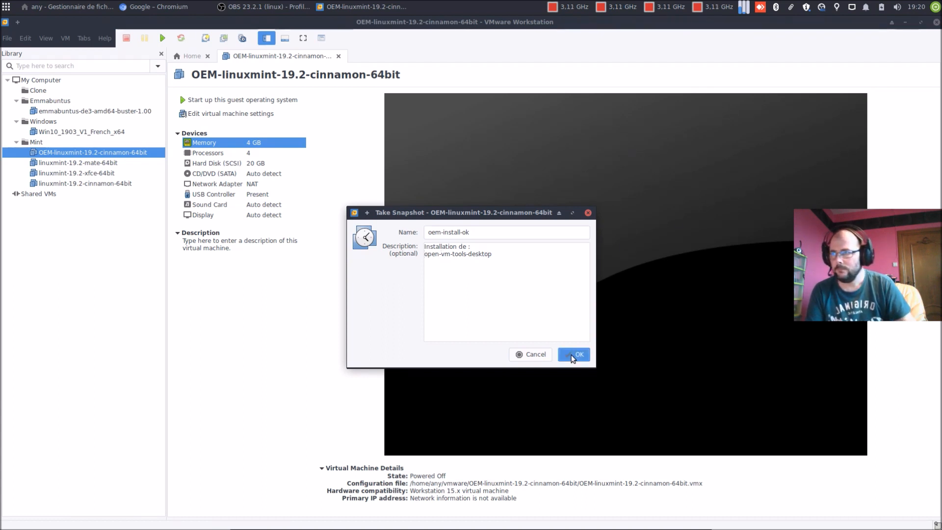
Step: Power on the OEM Mint VM and hide the Library sidebar for a wider view
left_click(255, 101)
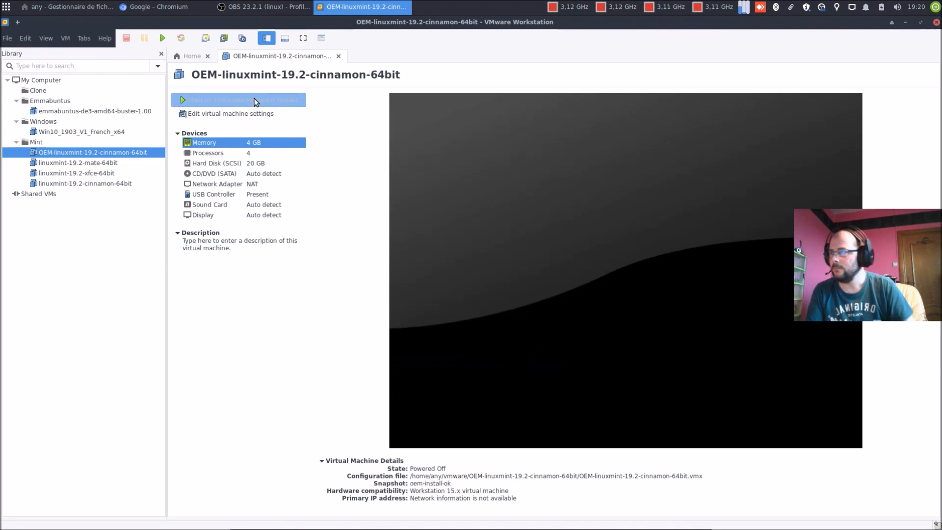
left_click(267, 39)
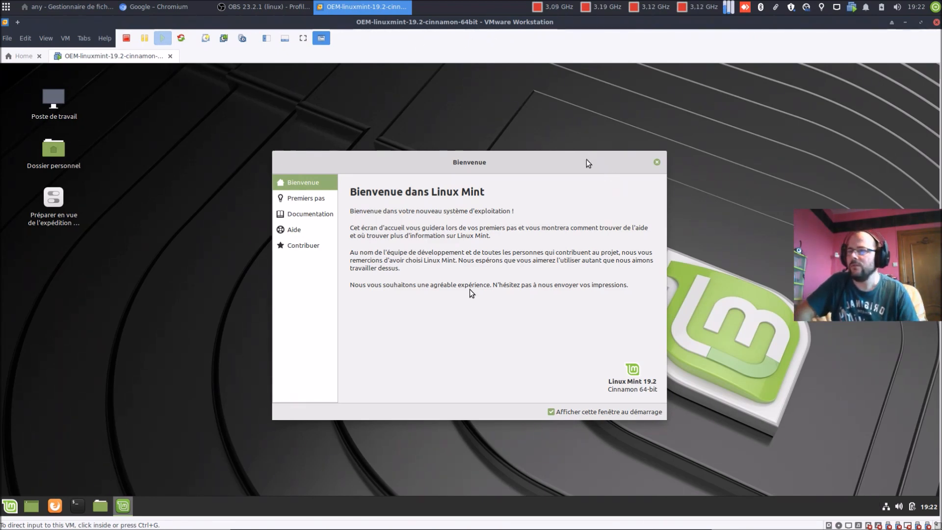
Step: Close the Bienvenue window and launch Gestionnaire de mises à jour by searching 'mise'
left_click(656, 164)
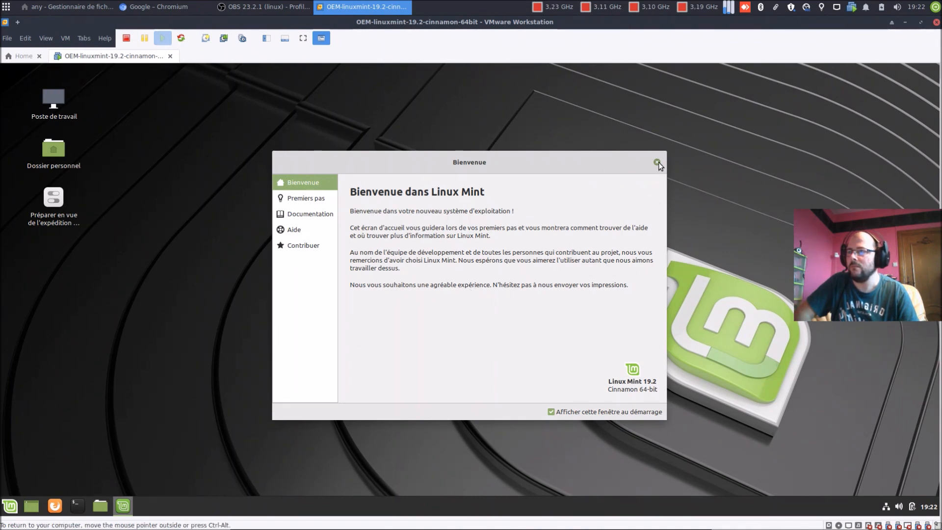
left_click(657, 162)
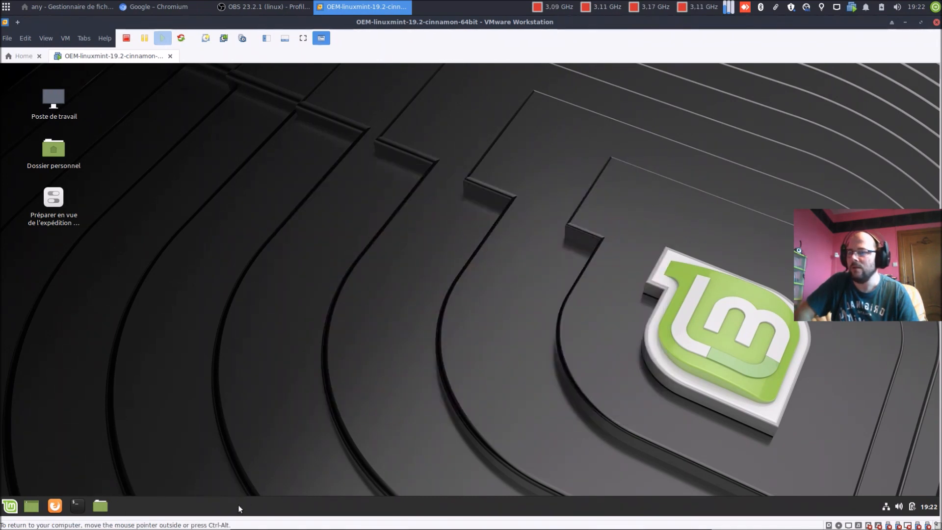
left_click(10, 505)
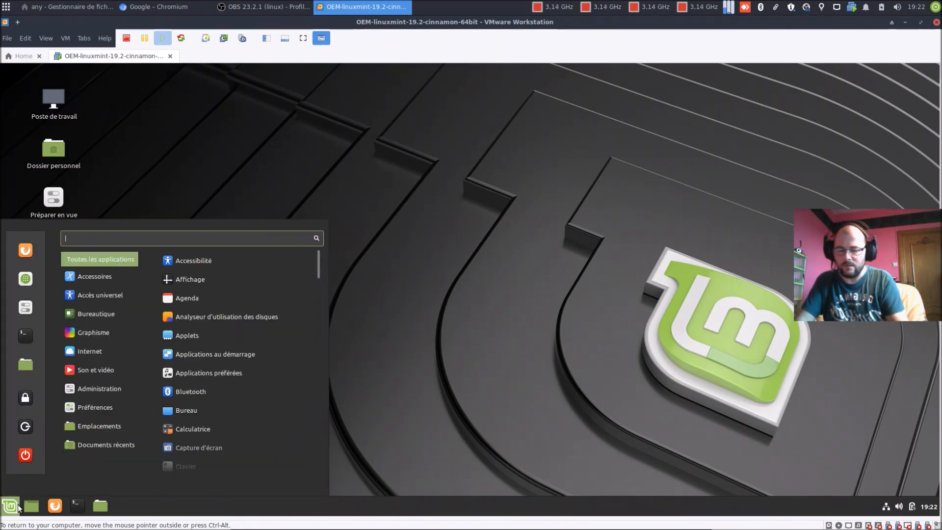
type("mise")
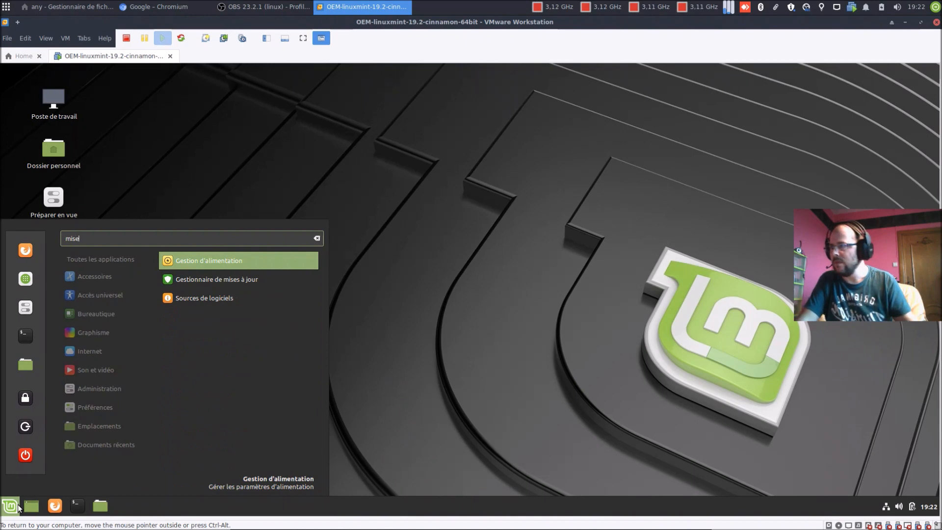
key("Down")
key("Return")
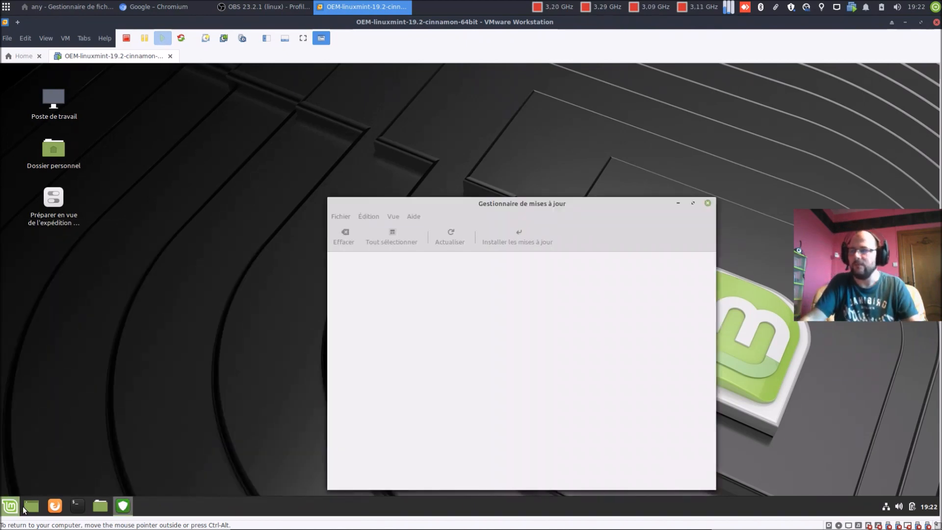
left_click_drag(457, 201, 427, 133)
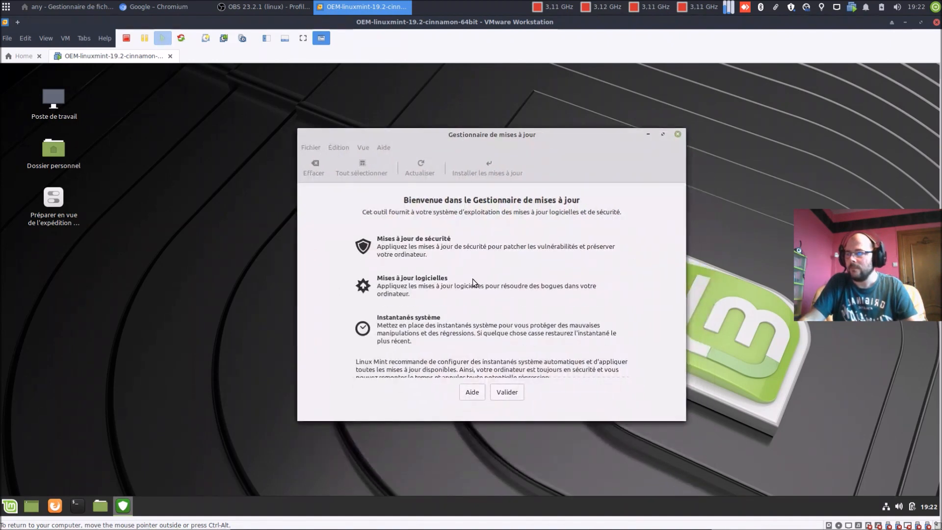
Step: Accept Update Manager's welcome, decline the local mirror, install its newer version, and open Préférences
left_click(518, 393)
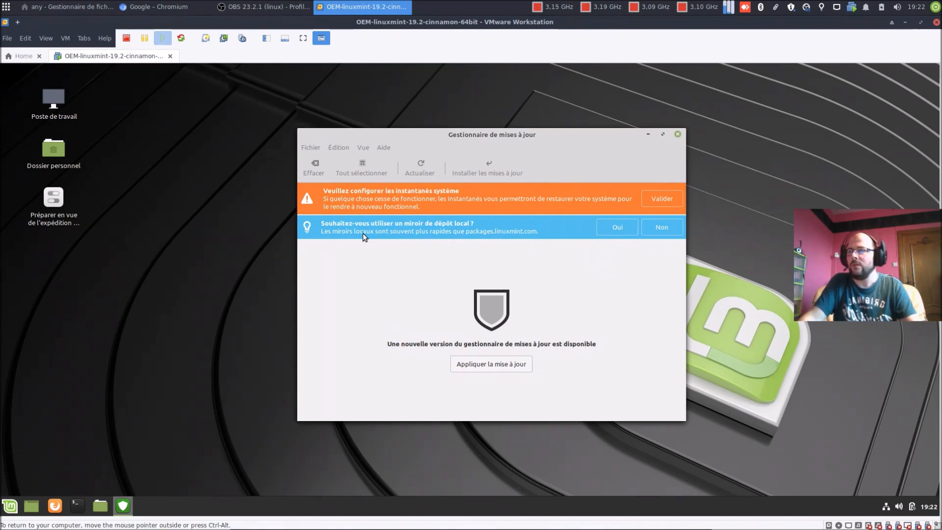
left_click(653, 230)
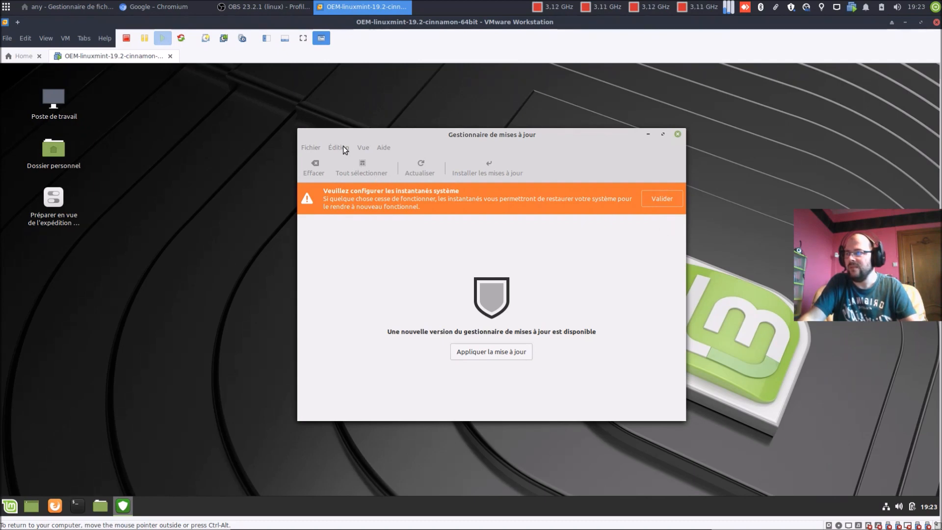
left_click(510, 357)
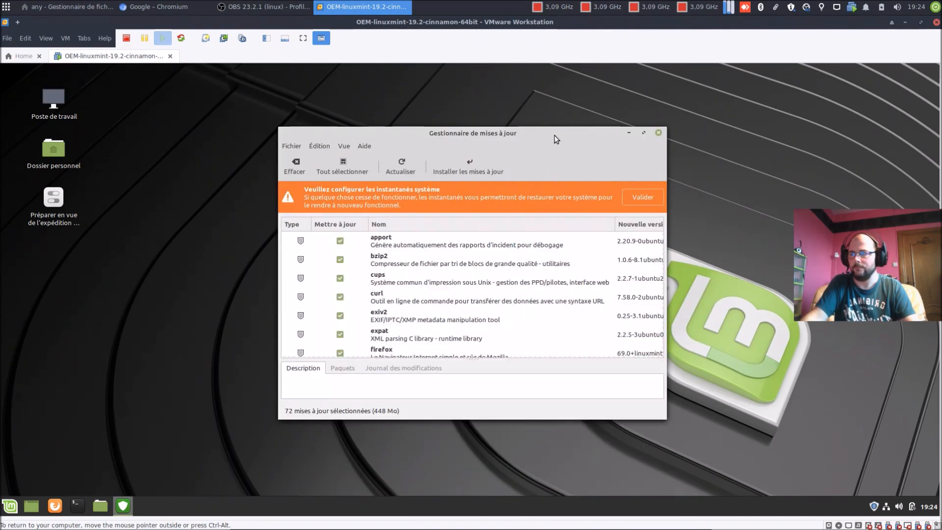
left_click(316, 144)
left_click(328, 160)
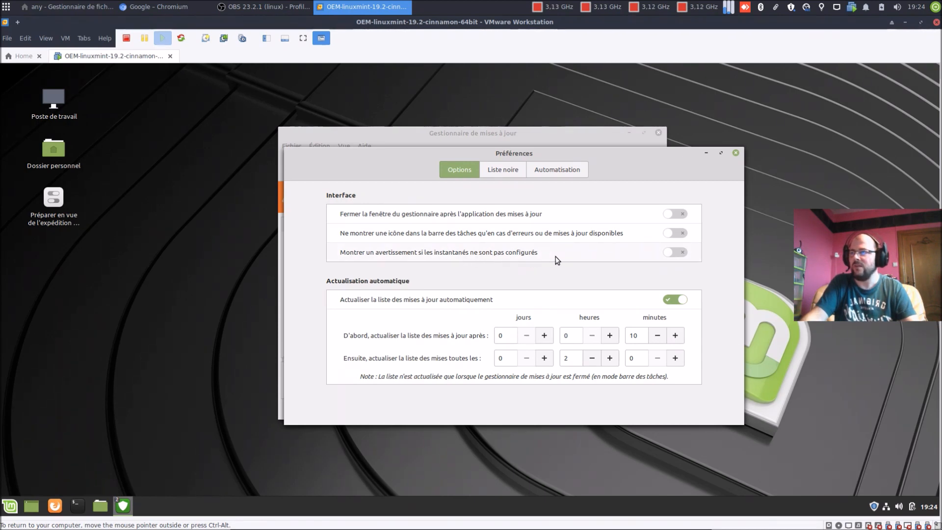
Step: Close Préférences and move the refreshed Update Manager (72 updates, 448 Mo) to the upper right
left_click(737, 152)
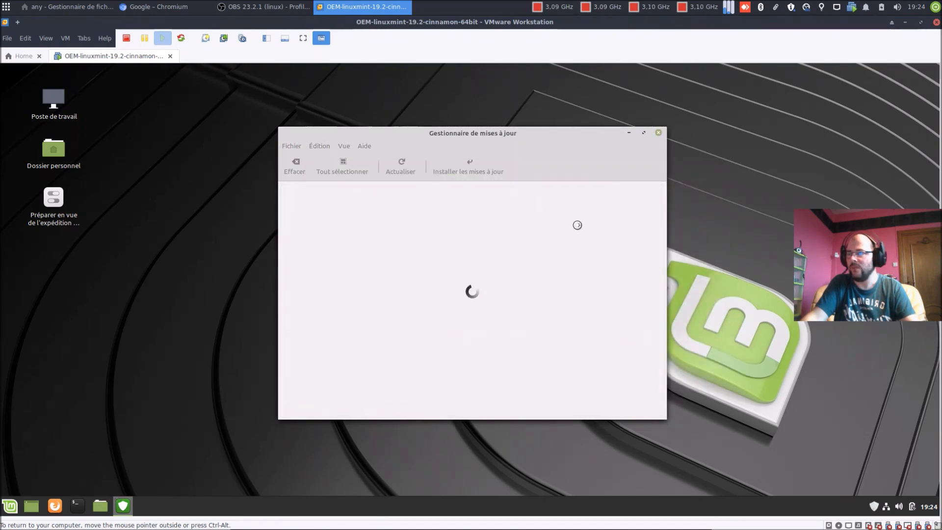
mouse_move(551, 141)
left_mouse_down()
mouse_move(526, 130)
mouse_move(539, 136)
left_mouse_up()
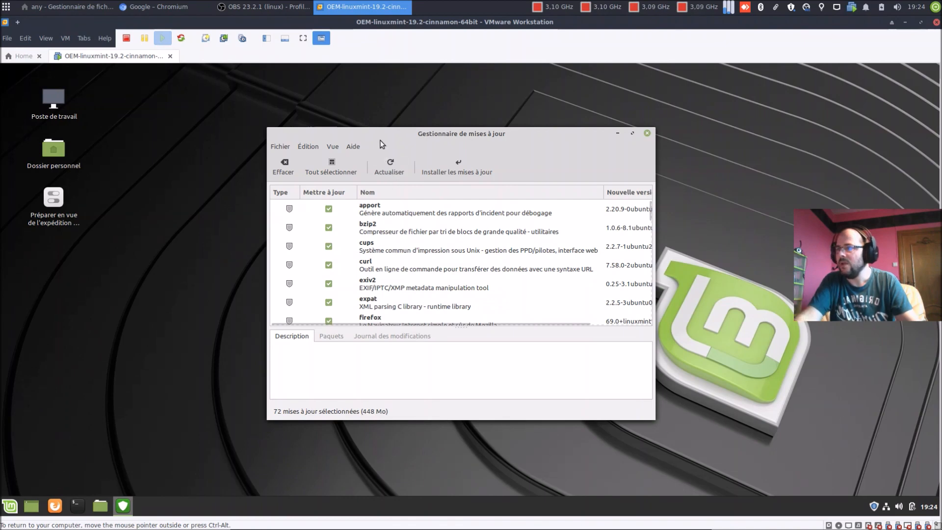
left_click_drag(382, 137, 390, 132)
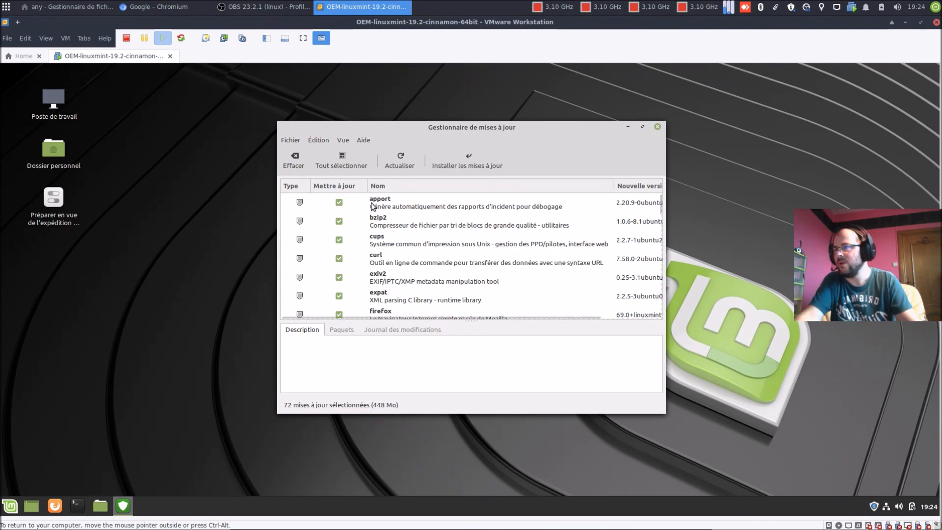
left_click_drag(456, 135, 702, 98)
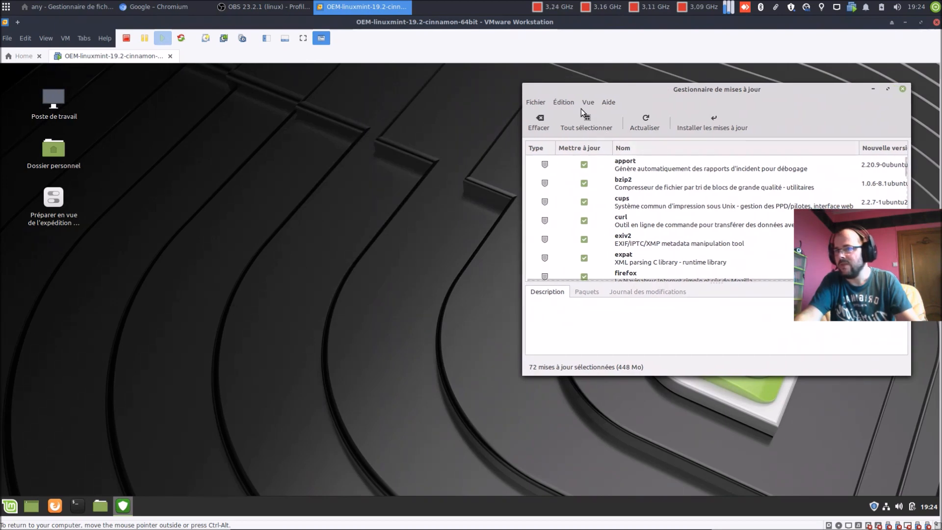
left_click(567, 102)
Step: Unlock Sources de logiciels with the admin password and select Triple IT as the main mirror
left_click(578, 143)
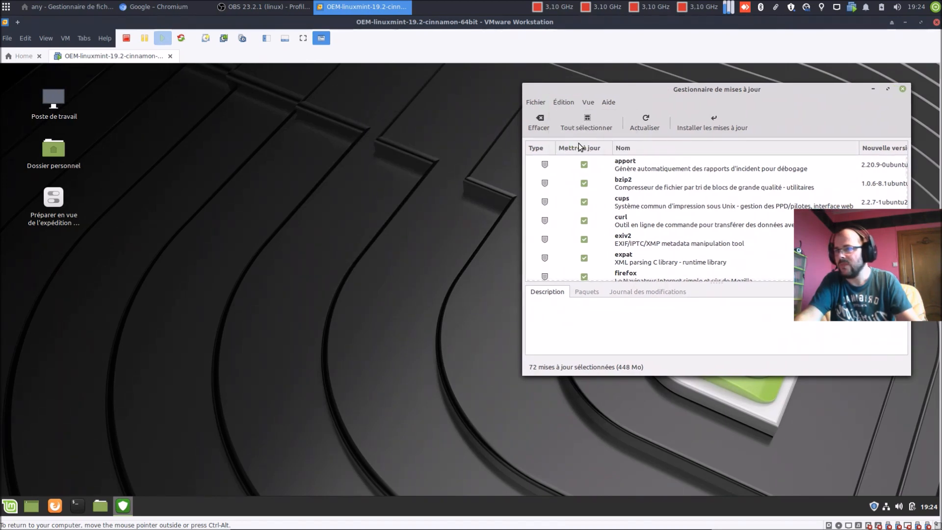
type("••••••••")
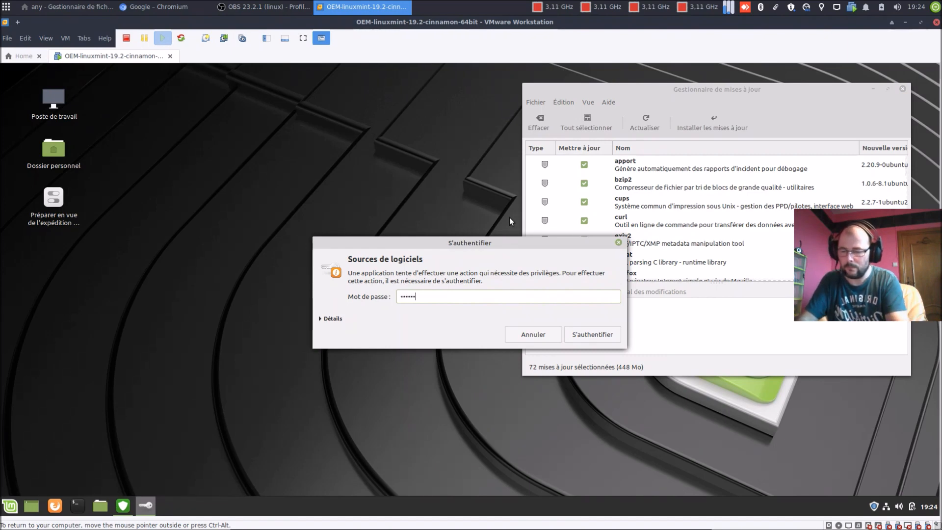
key("Return")
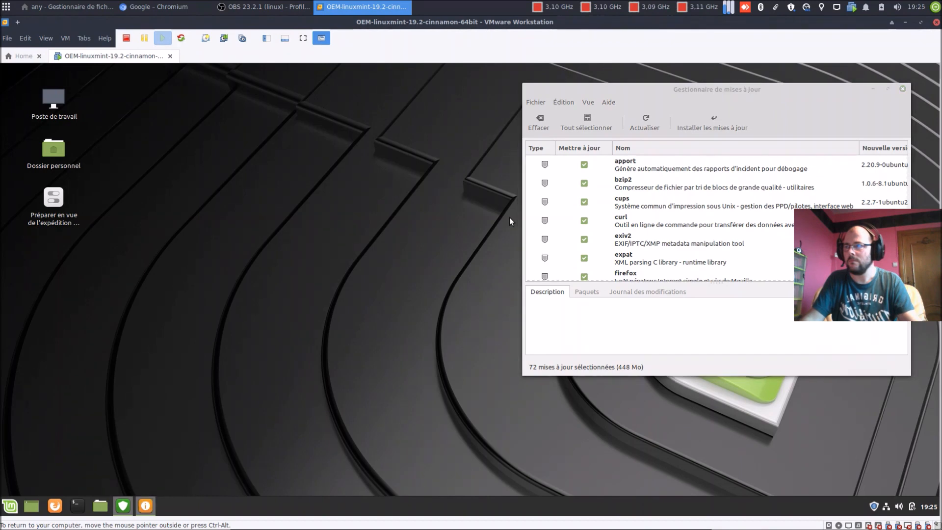
left_click(468, 202)
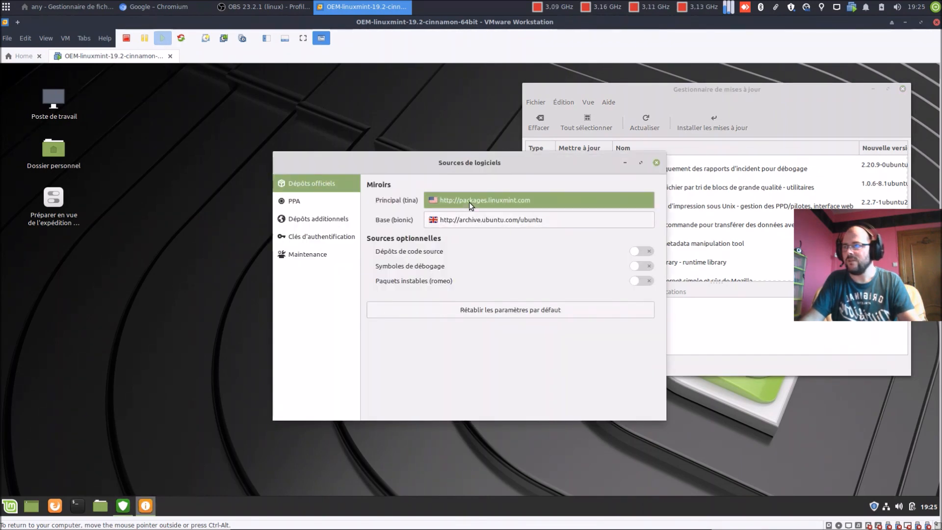
left_click(901, 89)
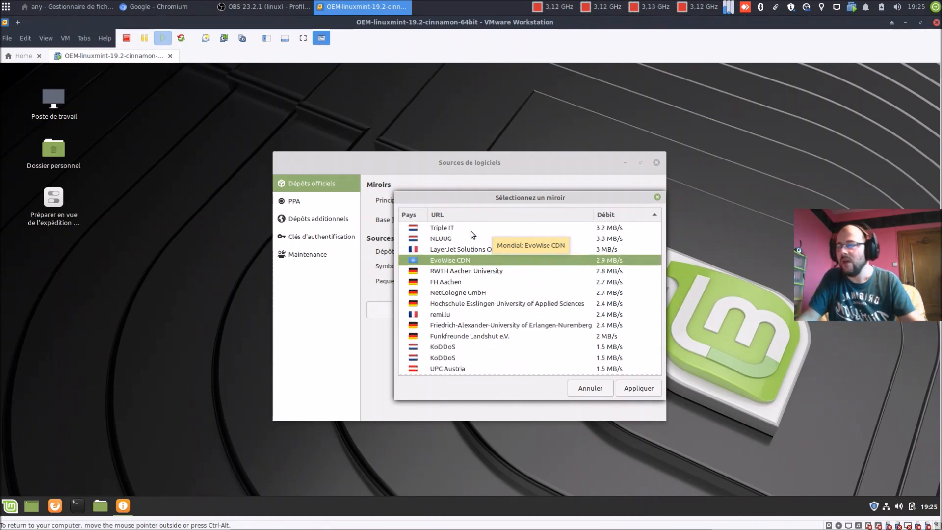
left_click(458, 229)
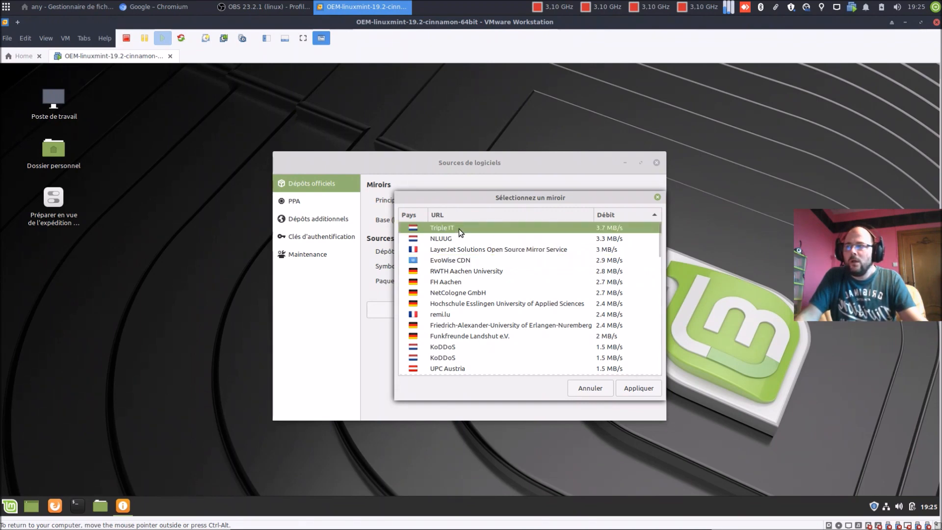
Step: Apply Triple IT main and belnet base mirrors, refresh the APT cache, then close Software Sources
left_click(638, 388)
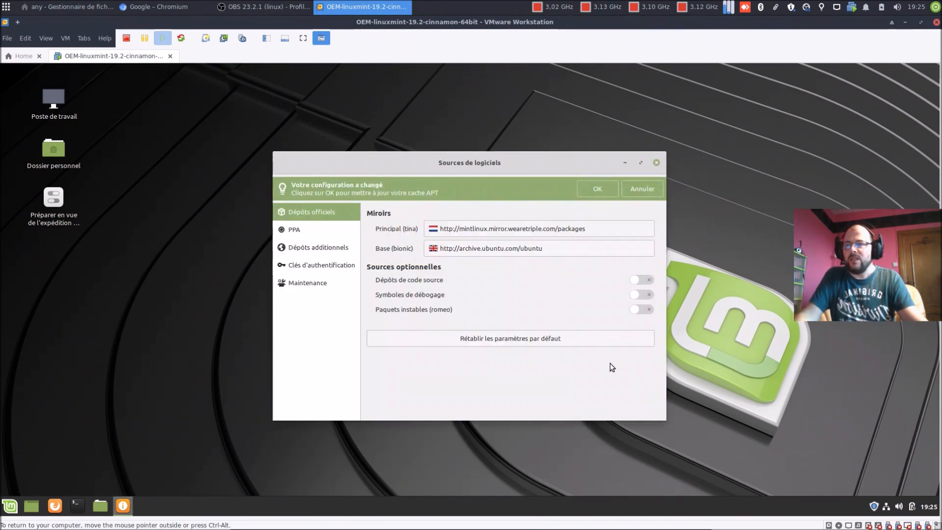
left_click(531, 248)
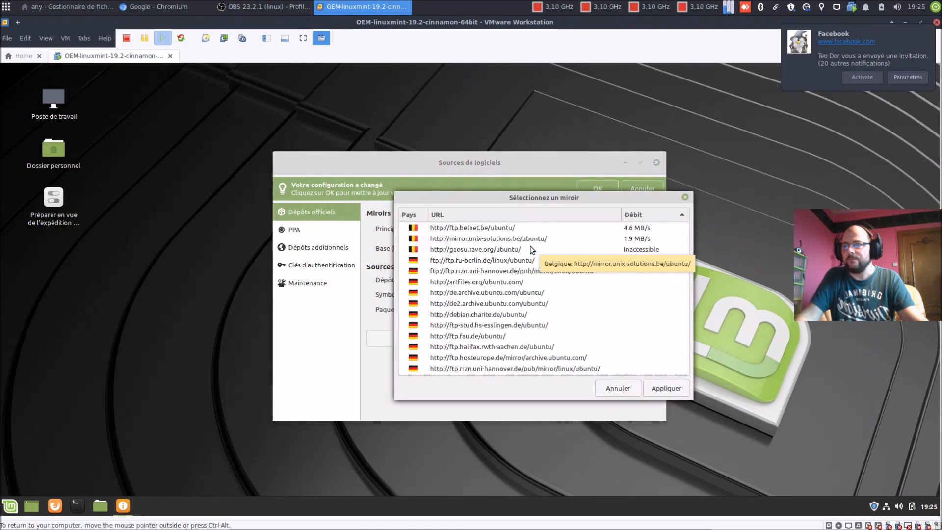
left_click(496, 229)
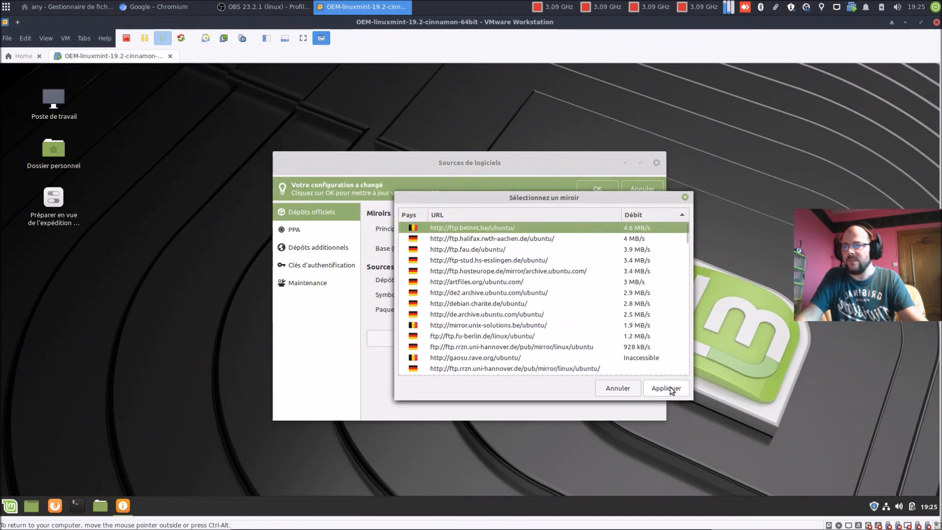
left_click(665, 387)
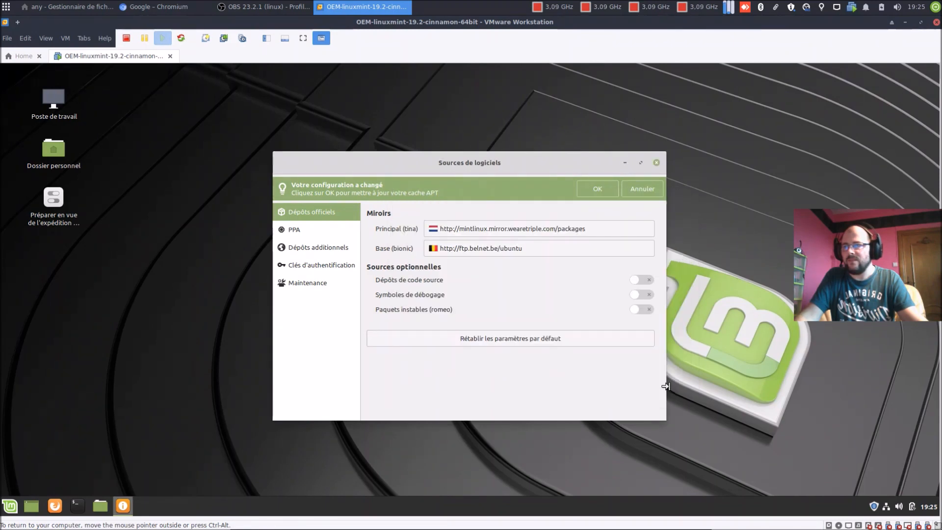
left_click(593, 189)
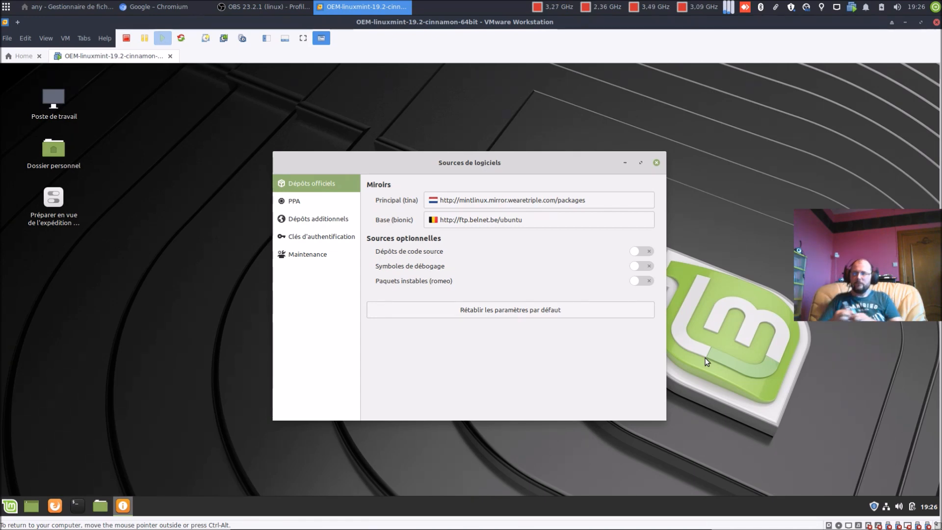
left_click(658, 164)
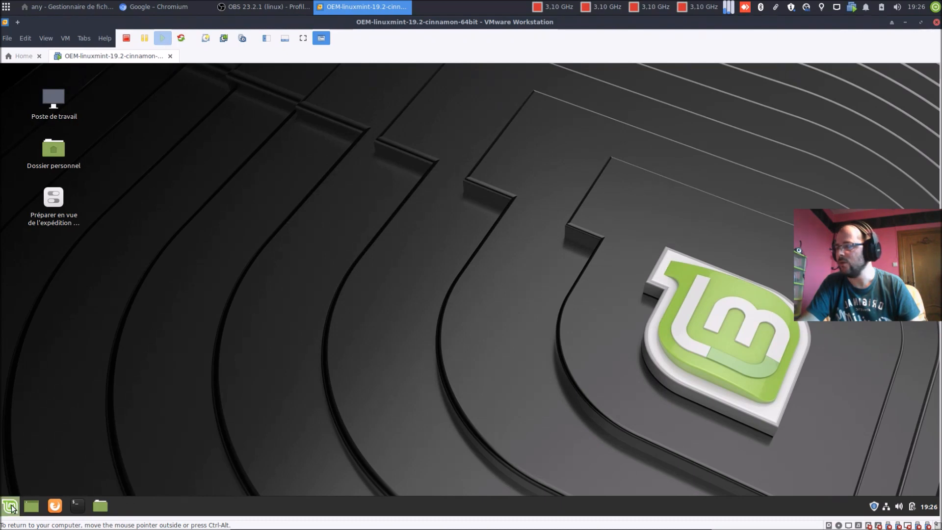
Step: In System Settings > Thèmes, set window borders, icons and controls to Mint-Y-Dark
left_click(12, 508)
left_click(28, 310)
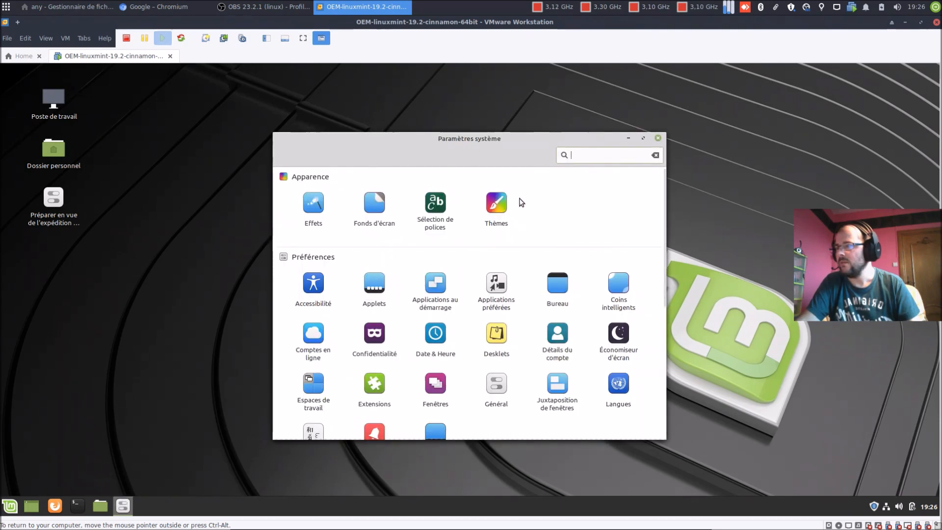
left_click(496, 211)
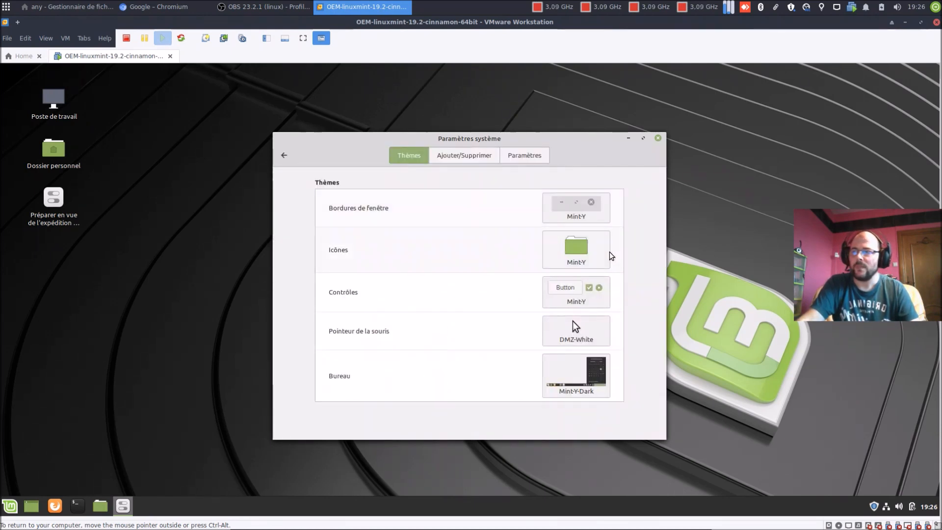
left_click(587, 219)
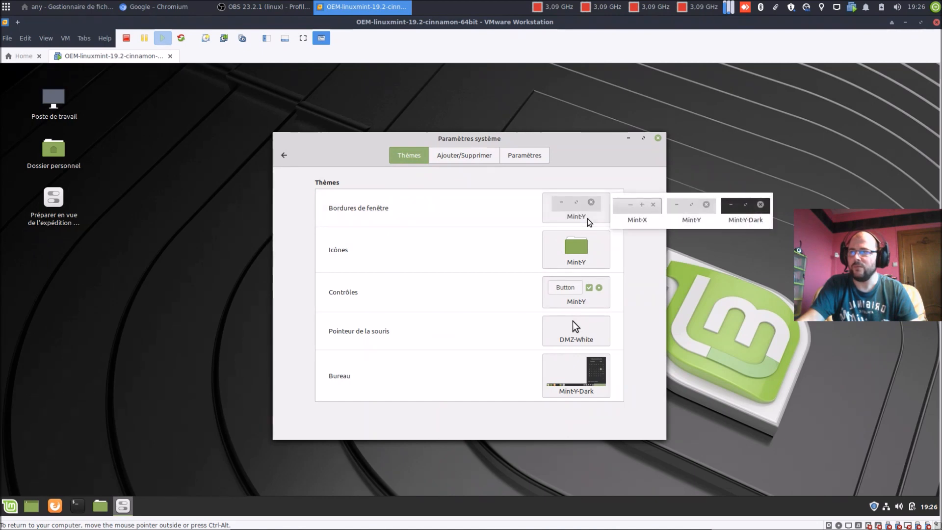
left_click(753, 223)
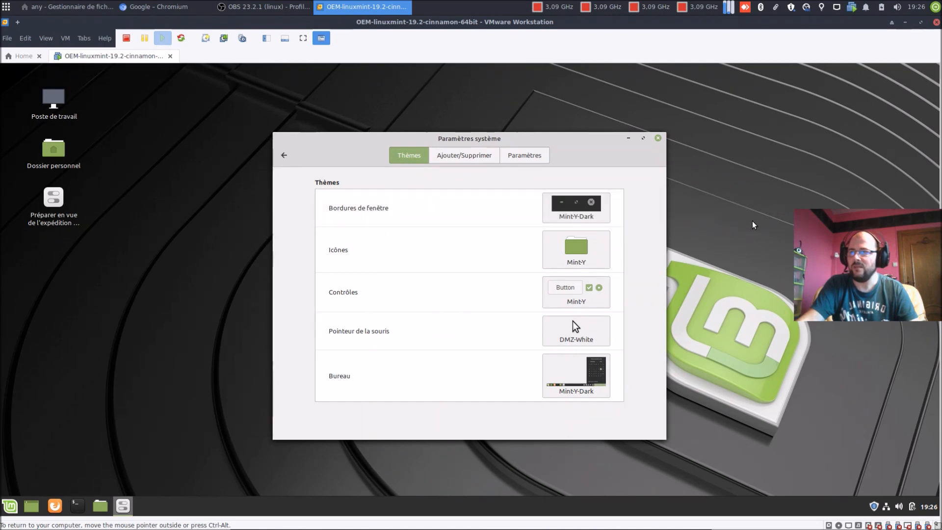
left_click(602, 263)
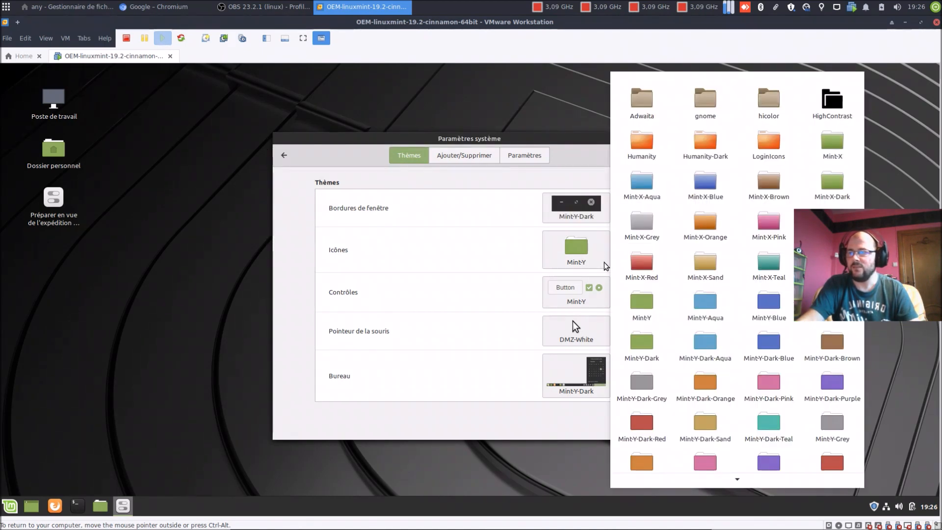
left_click(642, 349)
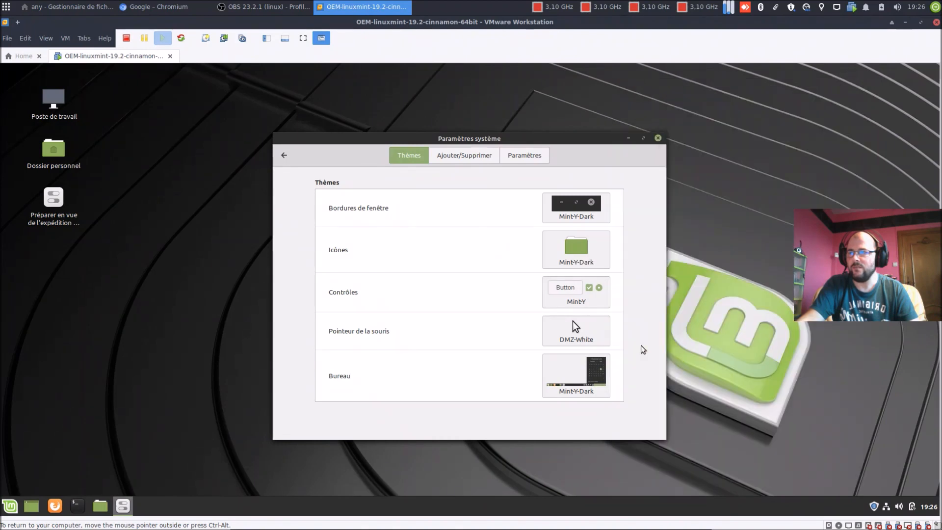
left_click(589, 302)
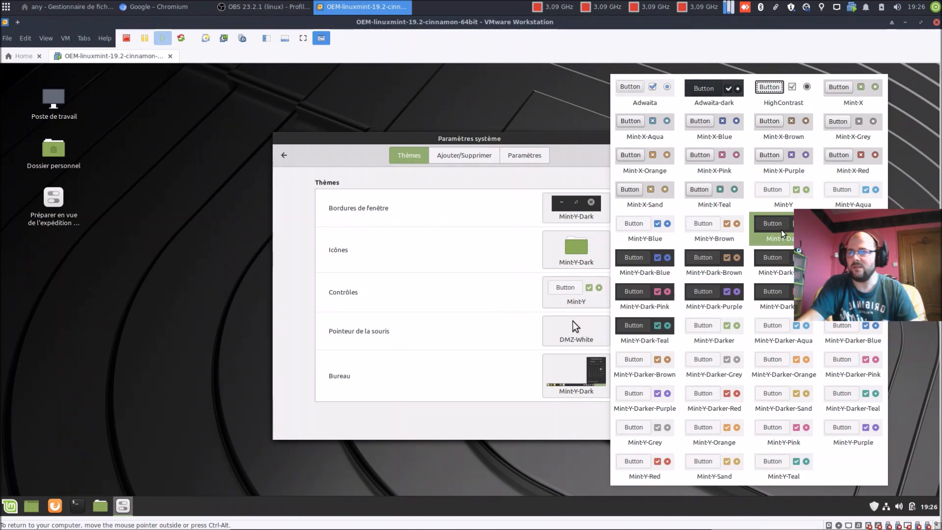
left_click(781, 234)
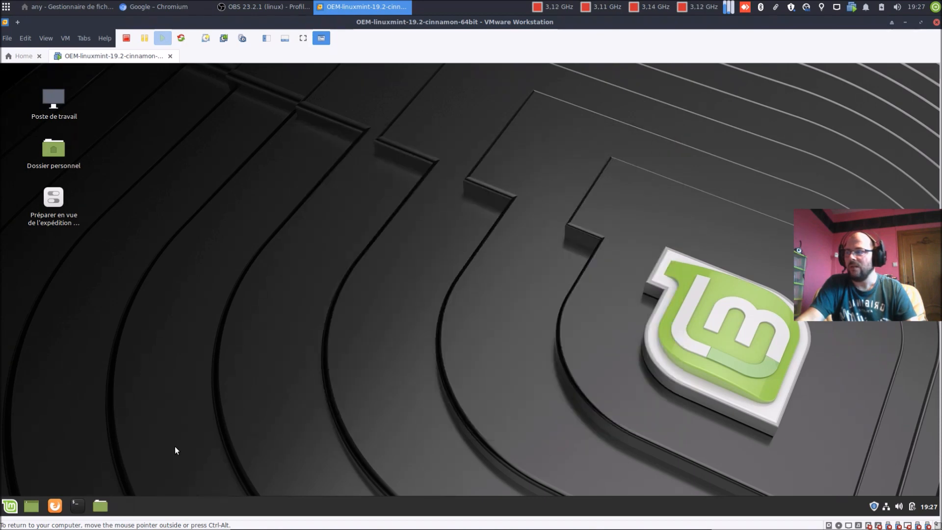
Step: In a terminal, sudo apt install chromium-browser and chromium-browser-l10n, entering the admin password
left_click(79, 506)
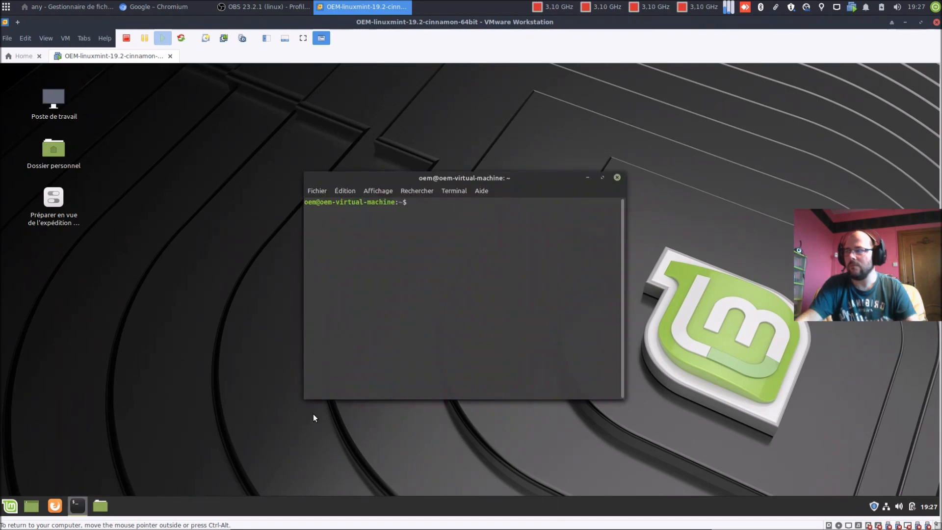
type("sudo apt update")
key("BackSpace")
key("BackSpace")
key("BackSpace")
key("BackSpace")
key("BackSpace")
key("BackSpace")
type("install")
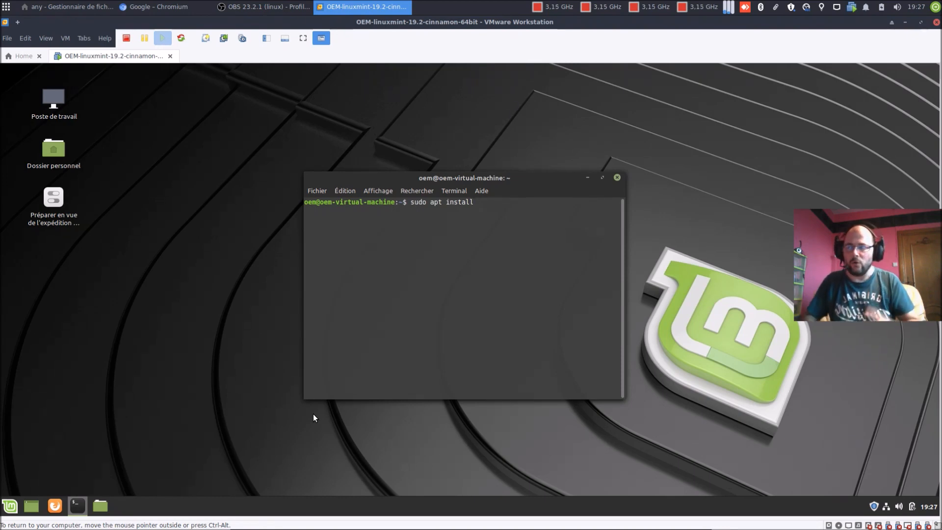
type("chr")
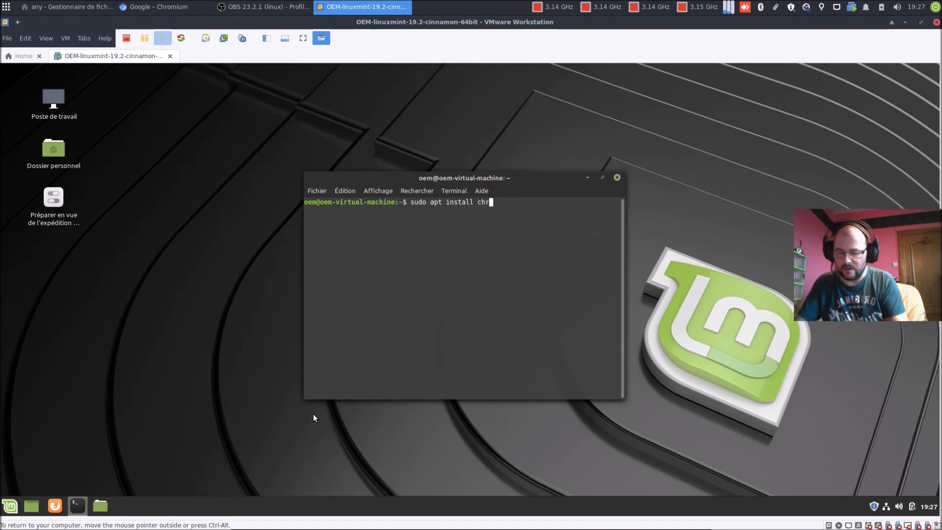
type("omium-br")
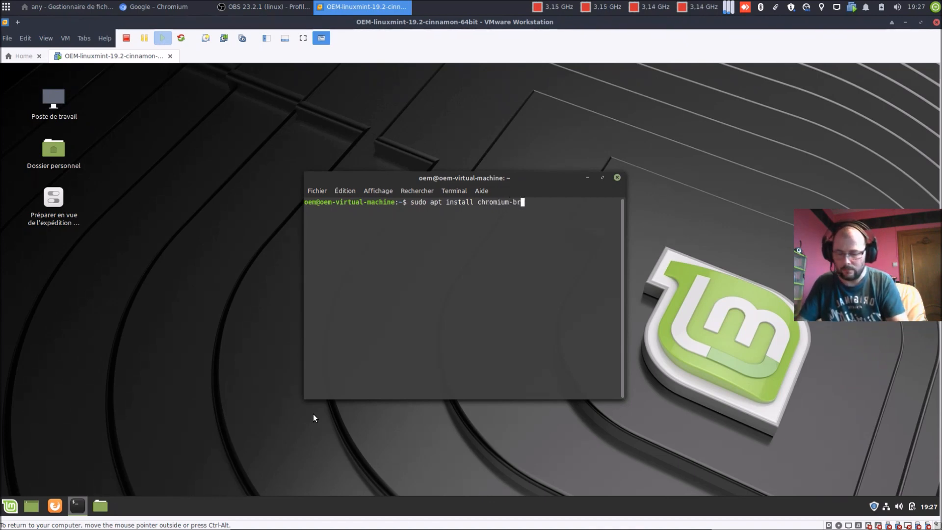
type("owser")
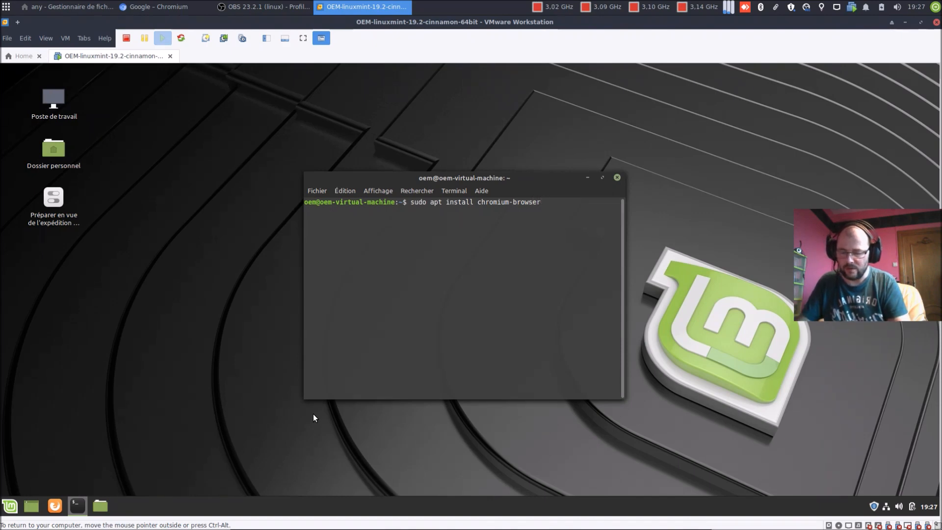
type(" chro")
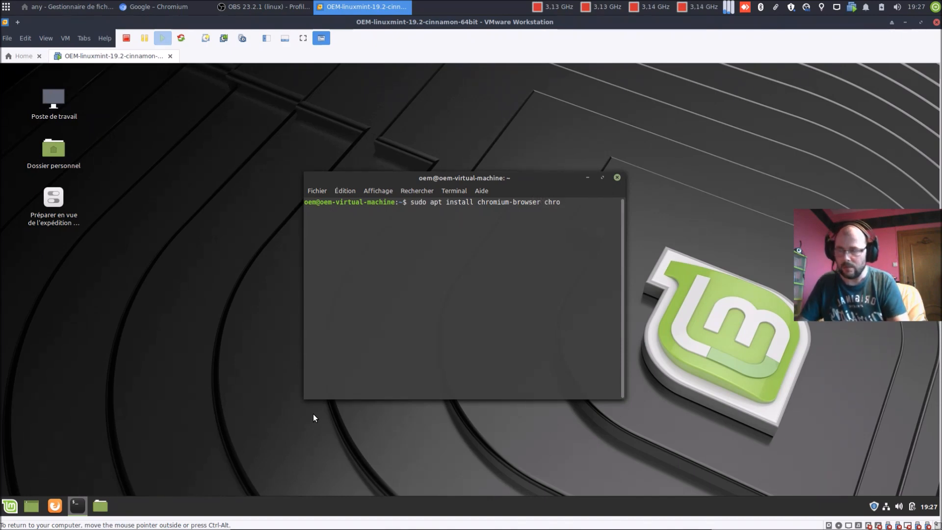
type("mium-brows")
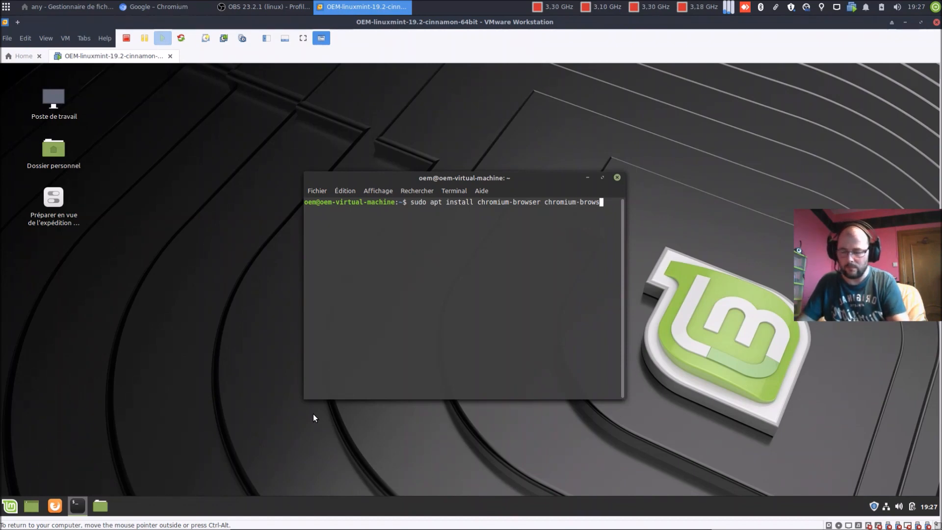
type("er-l10n")
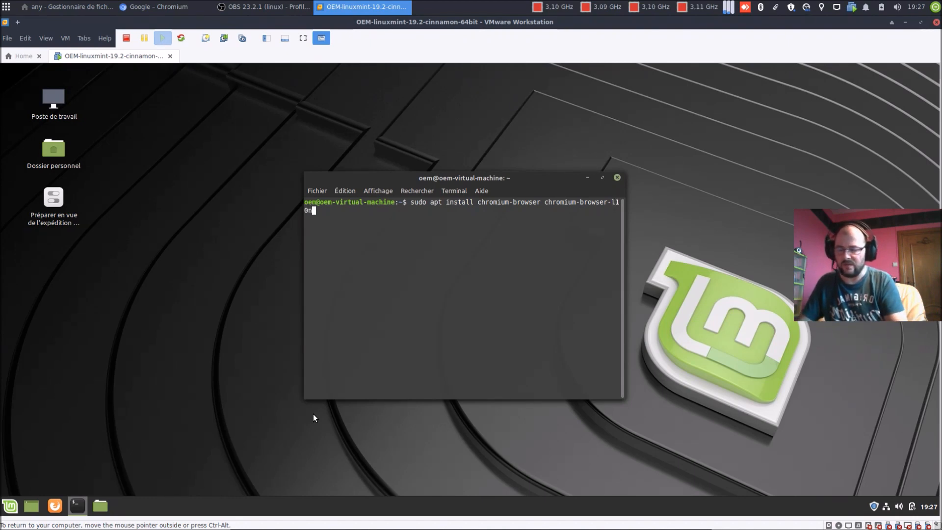
key("Return")
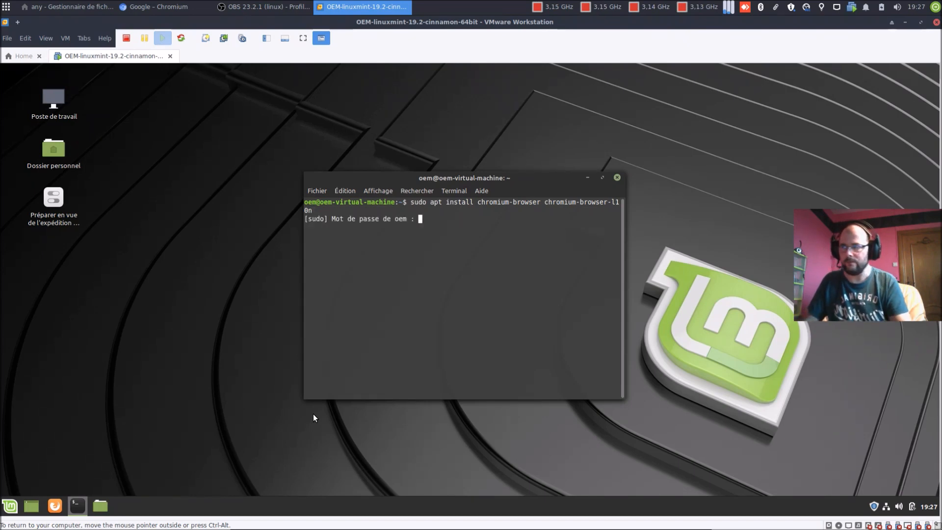
type("****")
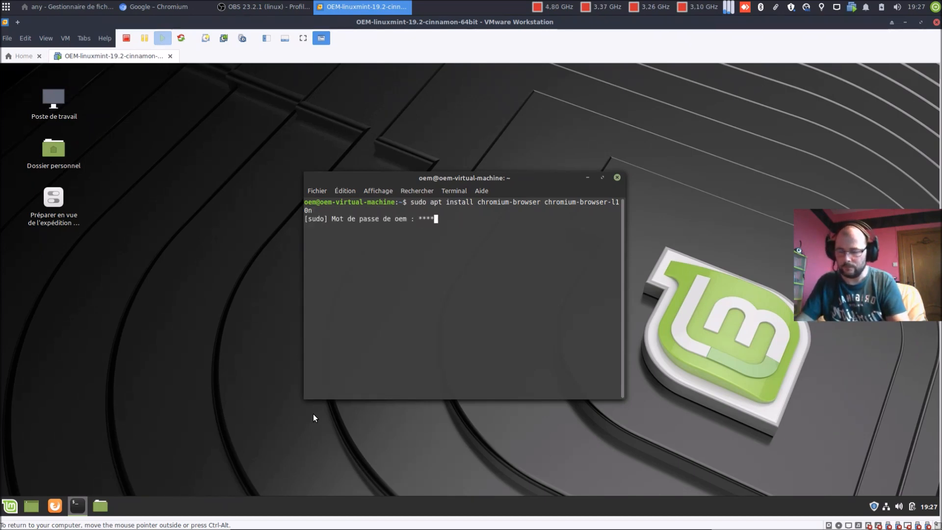
type("********")
key("Return")
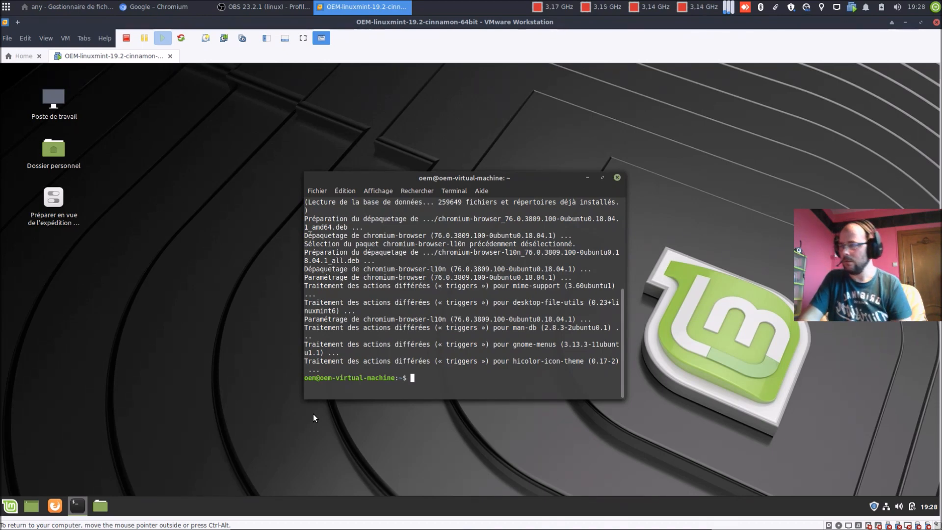
Step: Install gedit with sudo apt install, confirming the prompt, then install htop the same way
type("sud")
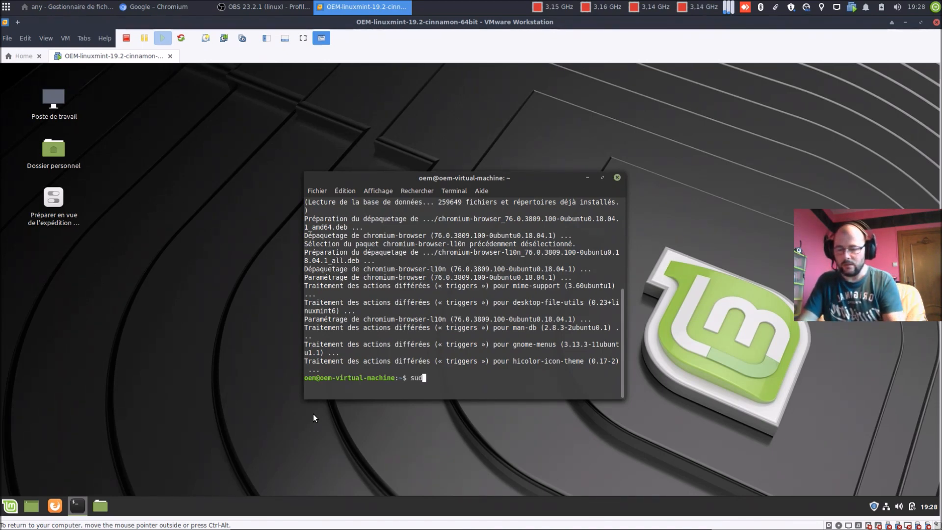
type("o apt ")
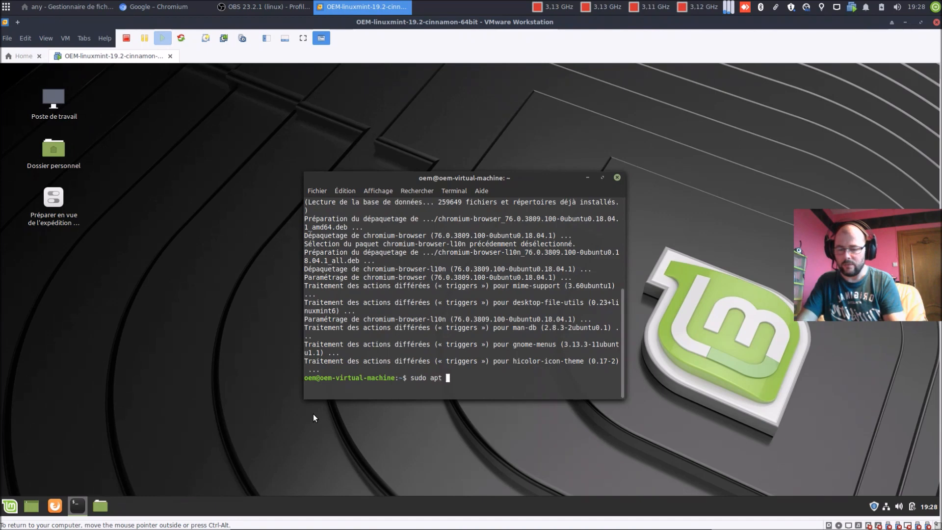
type("install gedit")
key("Return")
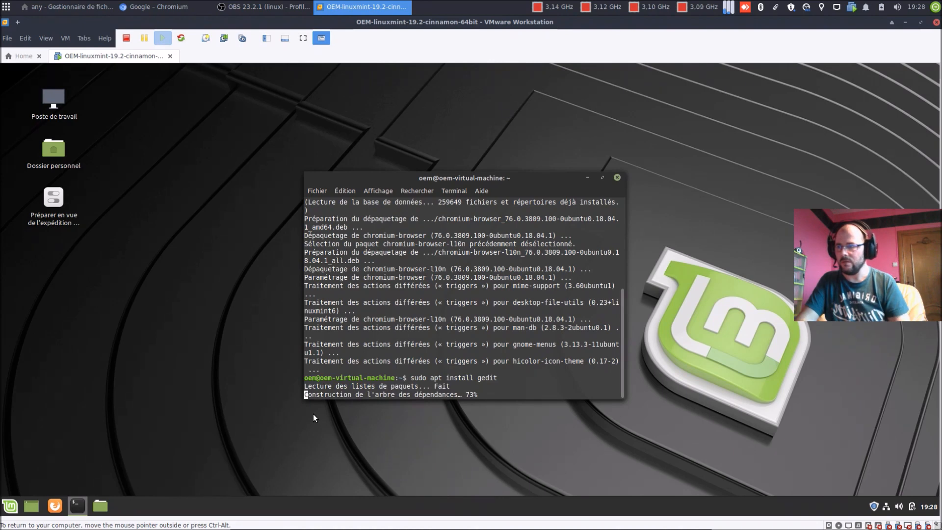
type("o")
key("Return")
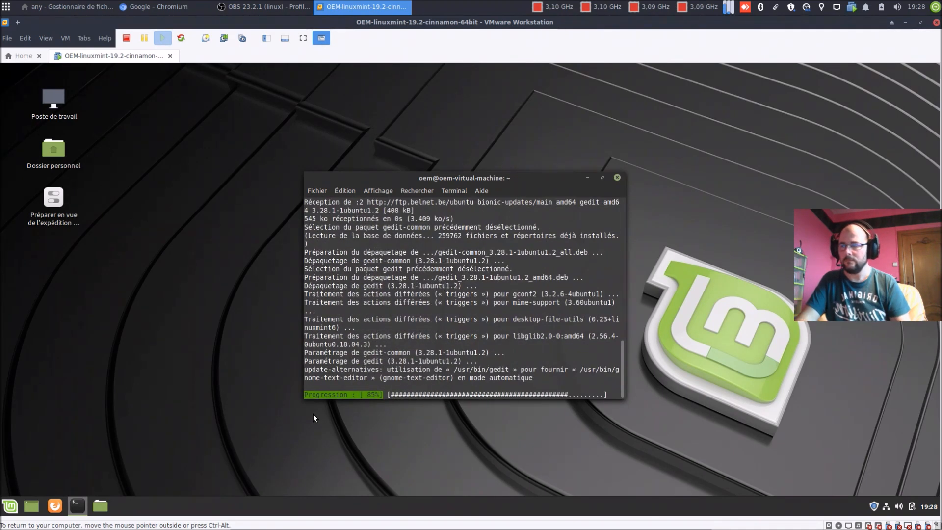
key("Up")
key("BackSpace")
key("BackSpace")
key("BackSpace")
key("BackSpace")
key("BackSpace")
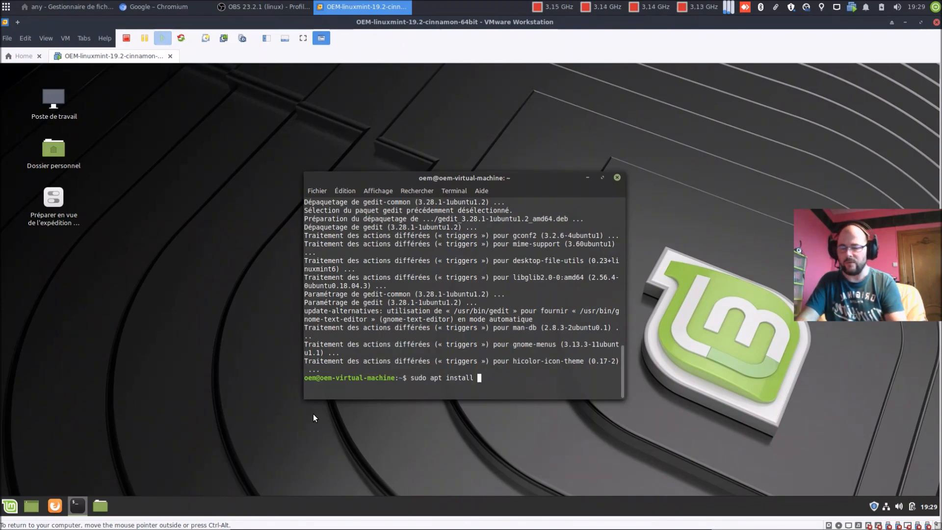
type("htop")
key("Return")
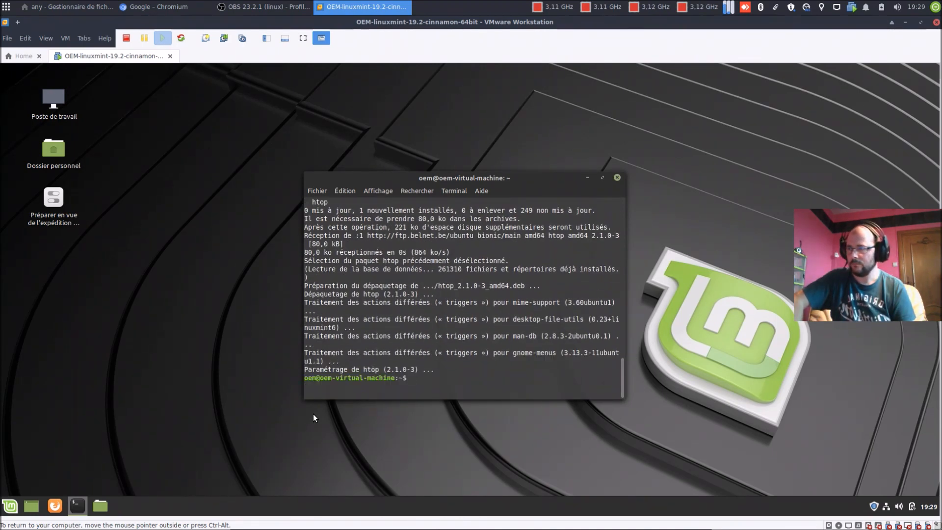
Step: Close the terminal and dismiss the shipping-preparation desktop icon's context menu
left_click(615, 180)
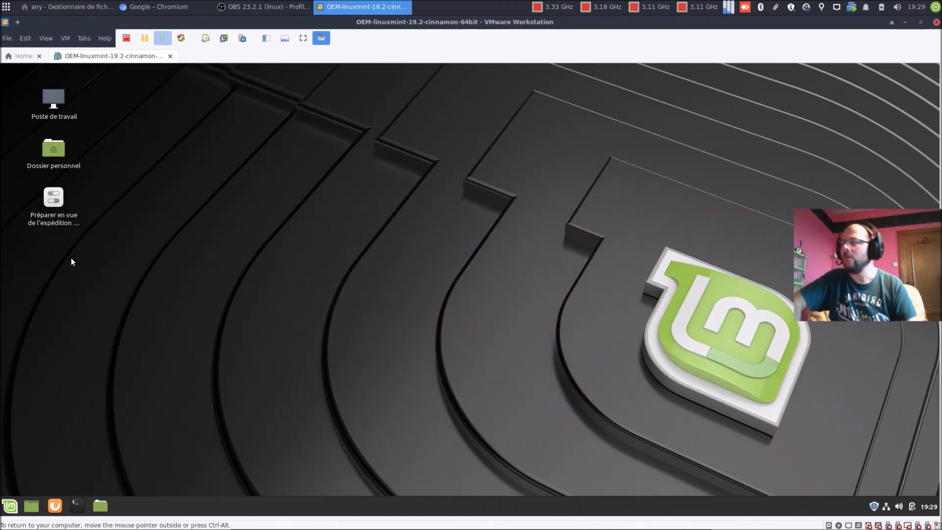
right_click(49, 201)
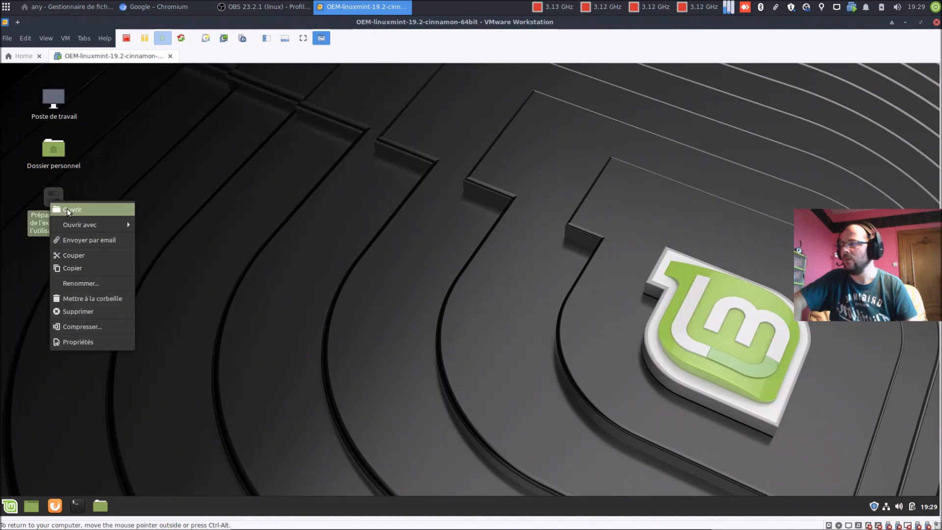
left_click(166, 153)
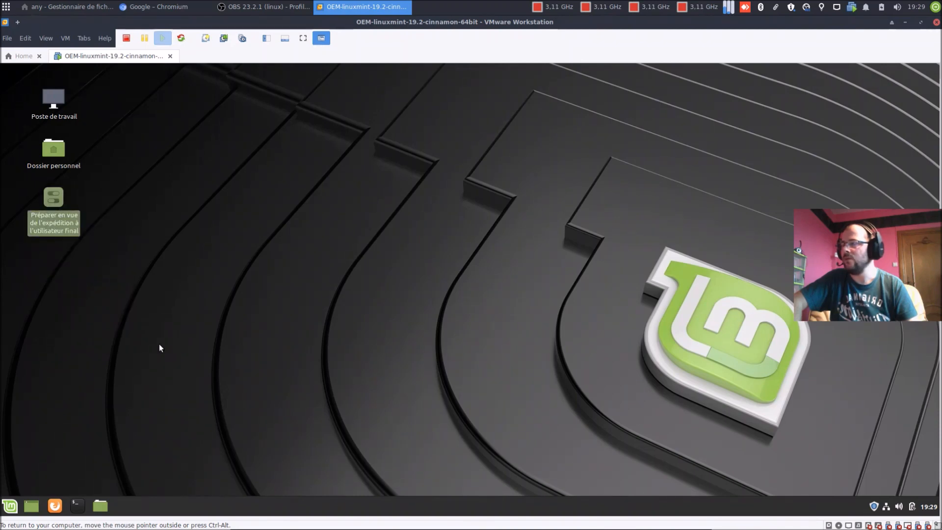
left_click(164, 324)
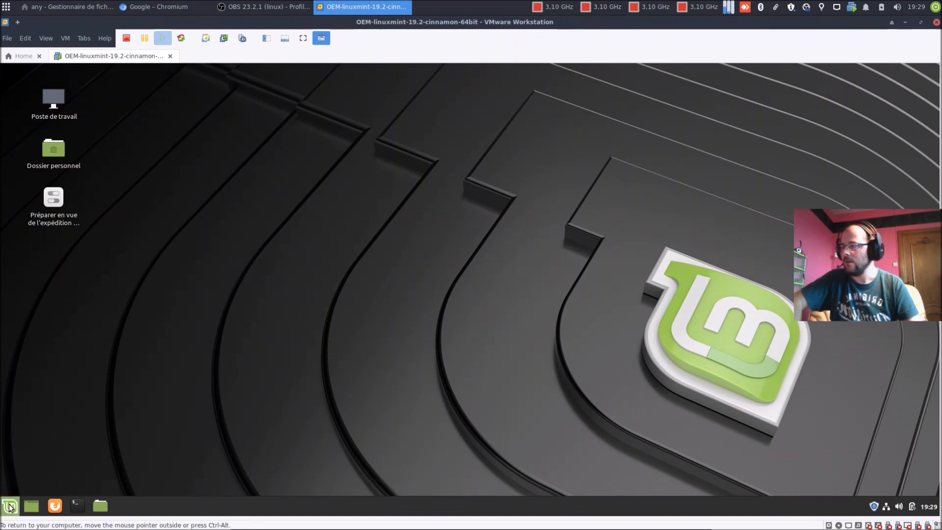
Step: Restart Linux Mint via the menu's Quit > Redémarrer and close the Bienvenue window
left_click(10, 506)
left_click(24, 454)
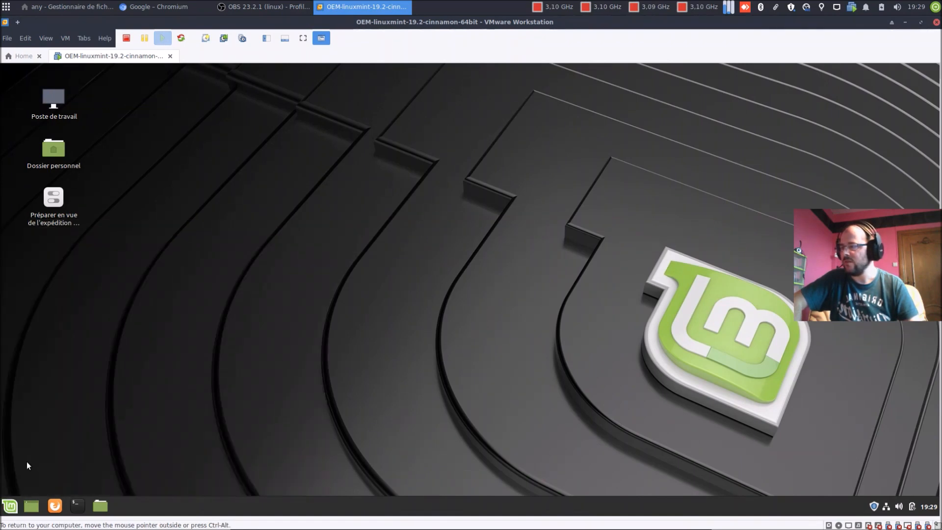
left_click(447, 306)
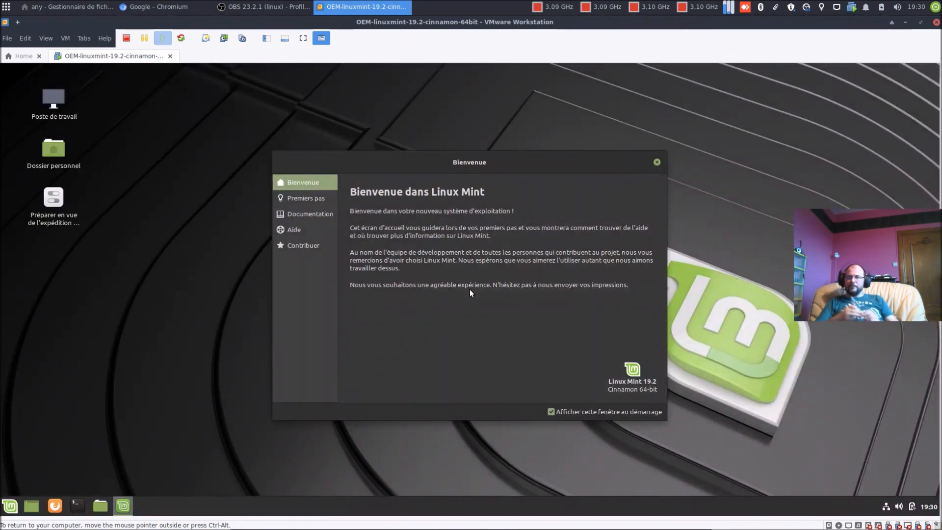
left_click(657, 162)
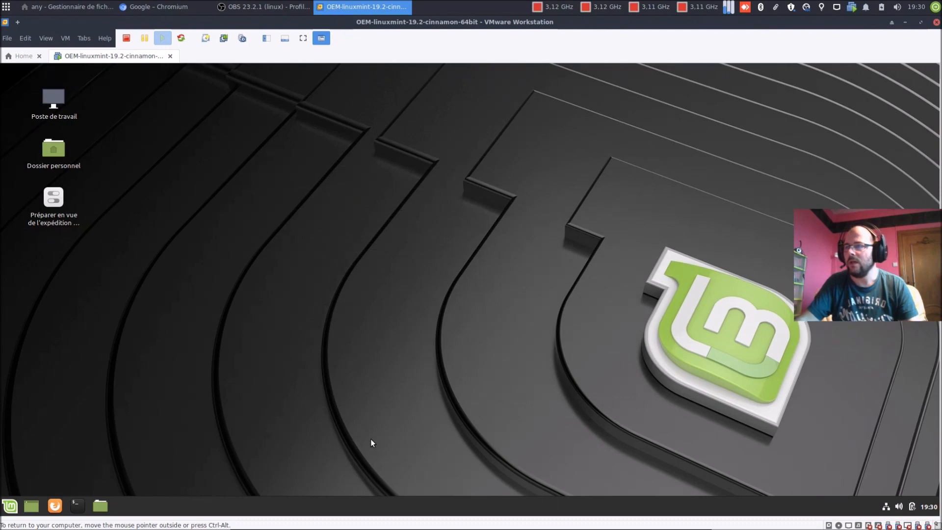
Step: Search 'mise' in the Mint menu to launch Gestionnaire de mises à jour and move it up
left_click(8, 507)
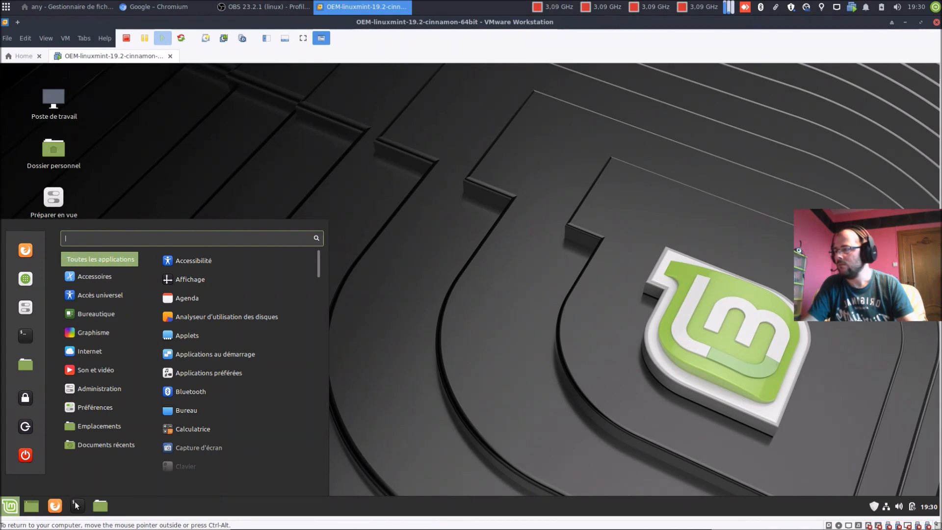
type("mise")
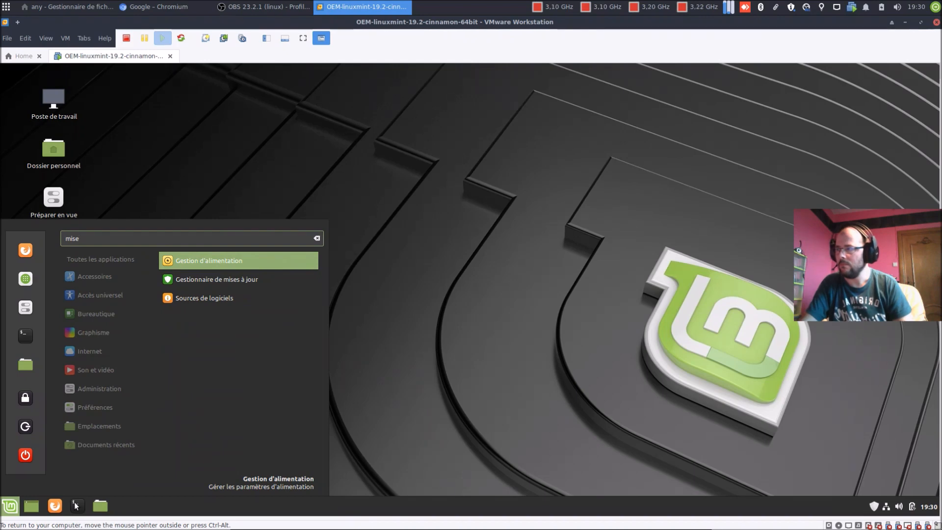
key("Down")
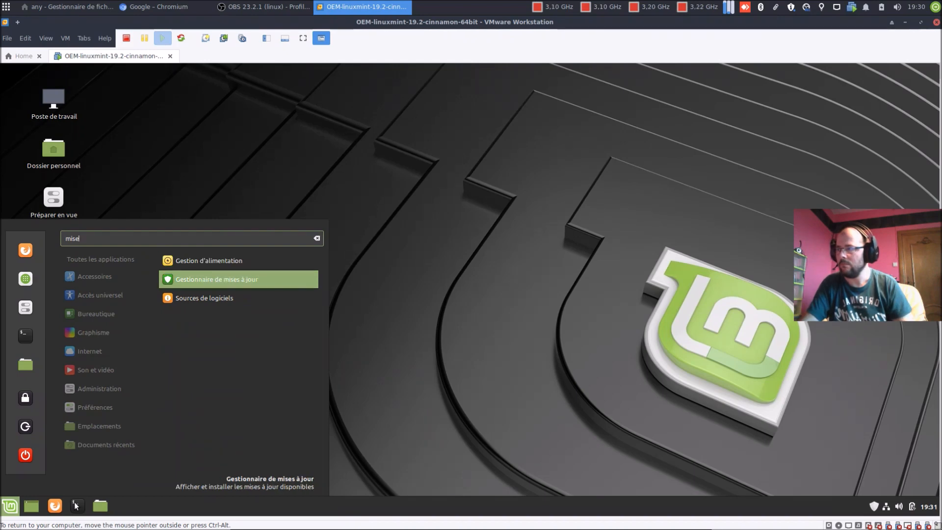
key("Return")
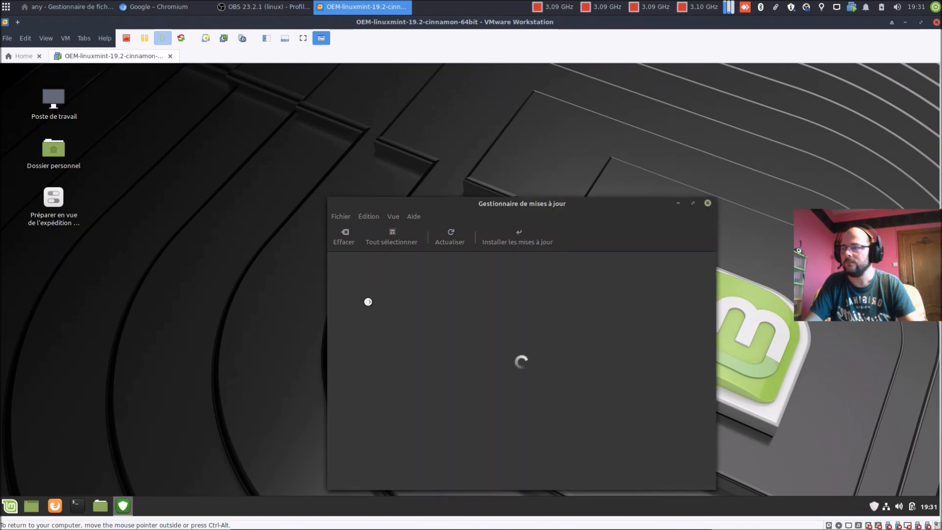
left_click_drag(438, 204, 375, 136)
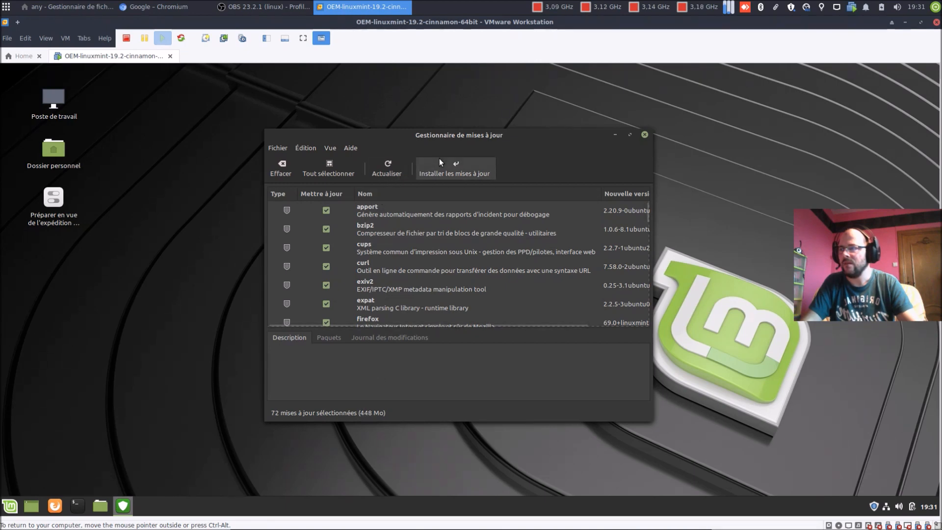
Step: Install all selected updates, accepting extra microcode and kernel packages, authenticating, and showing individual files
left_click(439, 158)
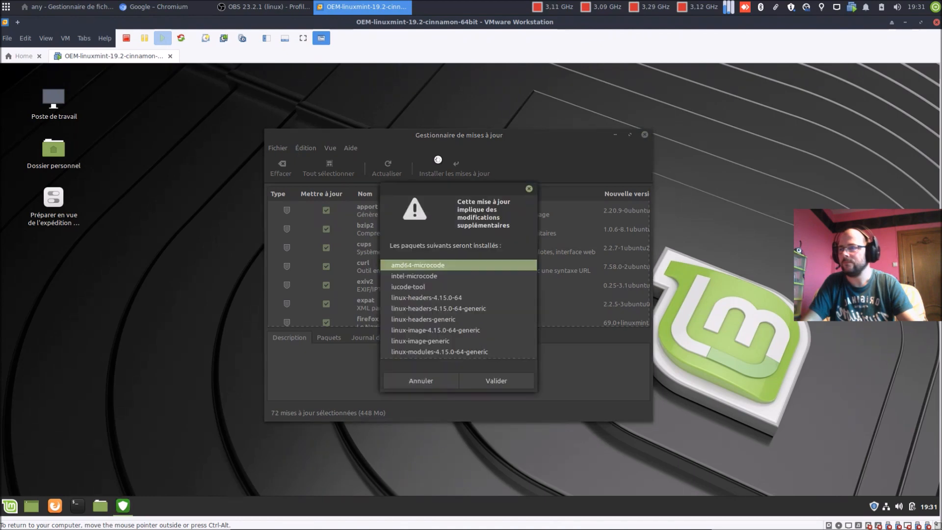
left_click(522, 378)
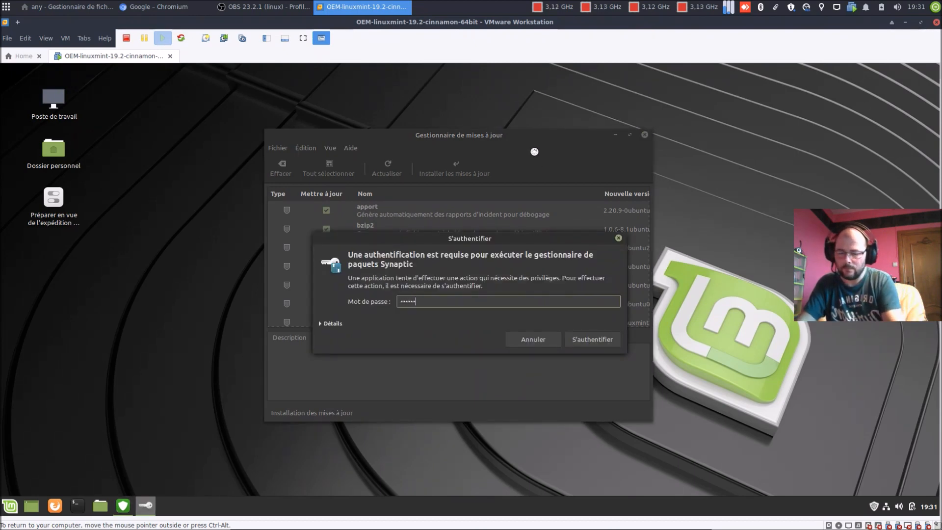
key("Return")
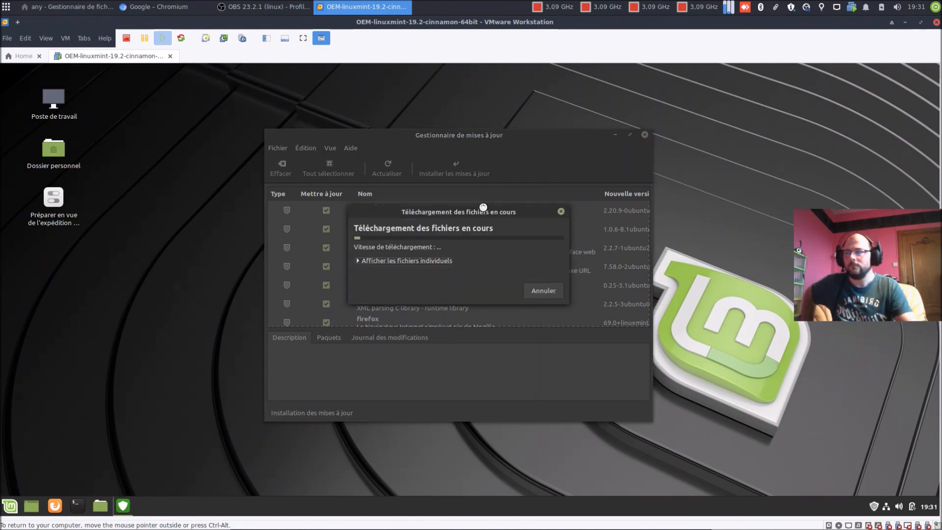
left_click(437, 260)
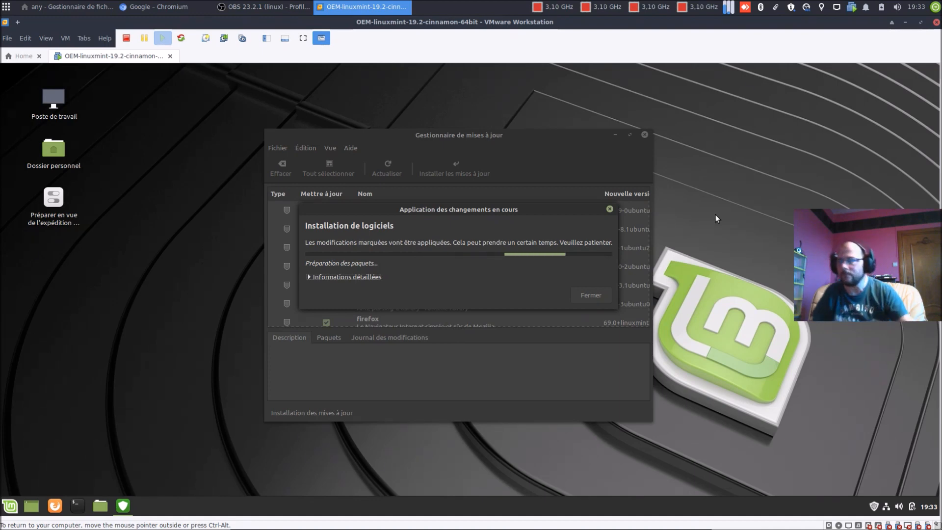
Step: Expand Informations détaillées and arrange both windows to follow the package log until installation finishes
left_click_drag(326, 137, 178, 85)
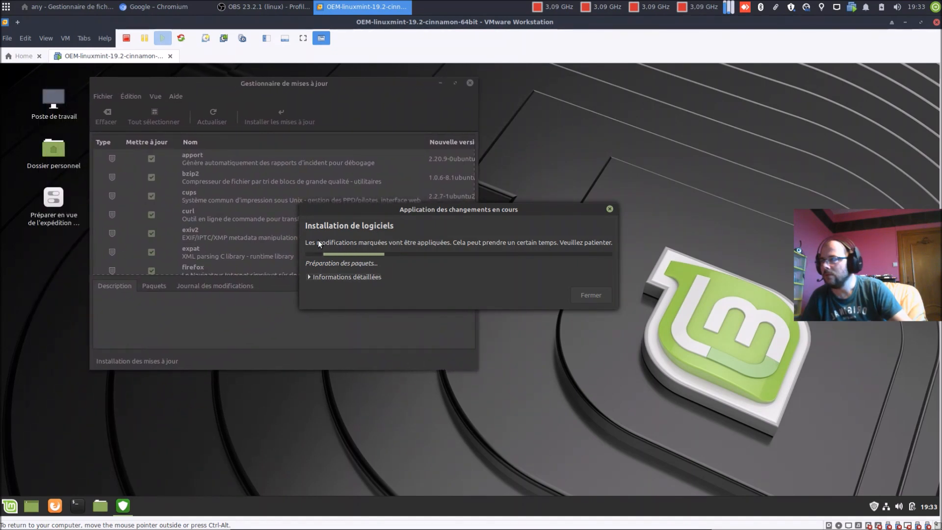
left_click(368, 277)
left_click_drag(483, 214, 748, 214)
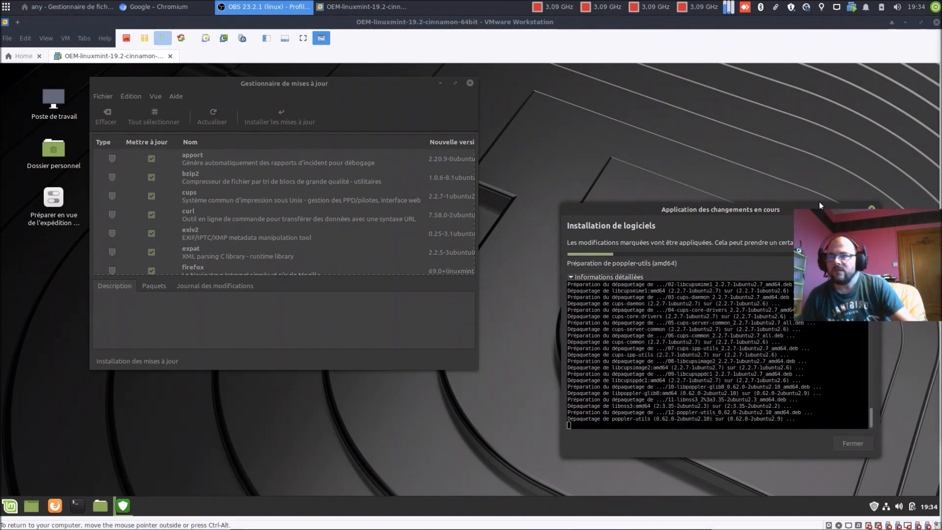
left_click_drag(798, 201, 737, 195)
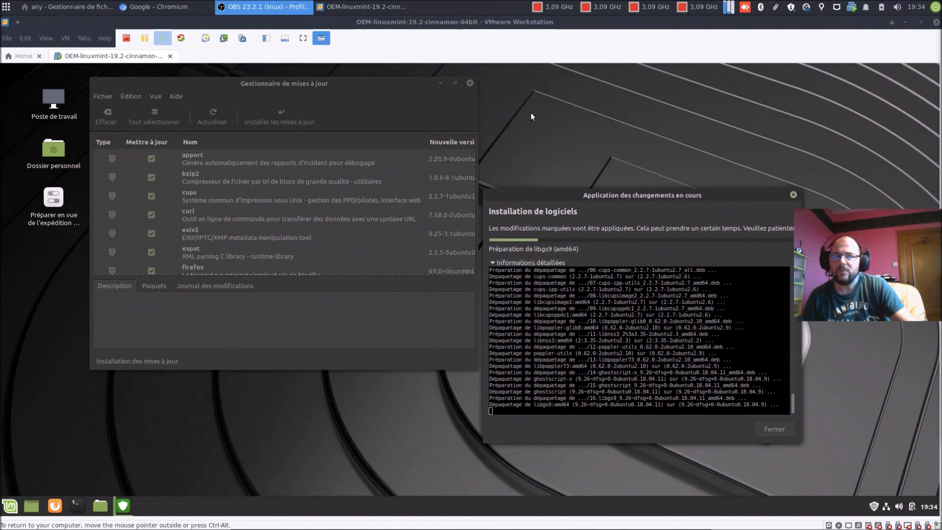
left_click_drag(366, 87, 672, 80)
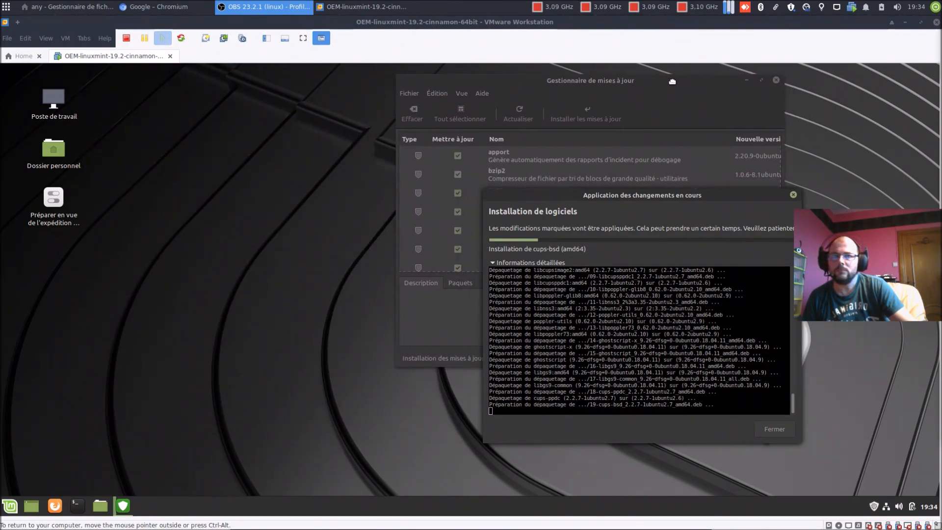
left_click_drag(651, 197, 220, 234)
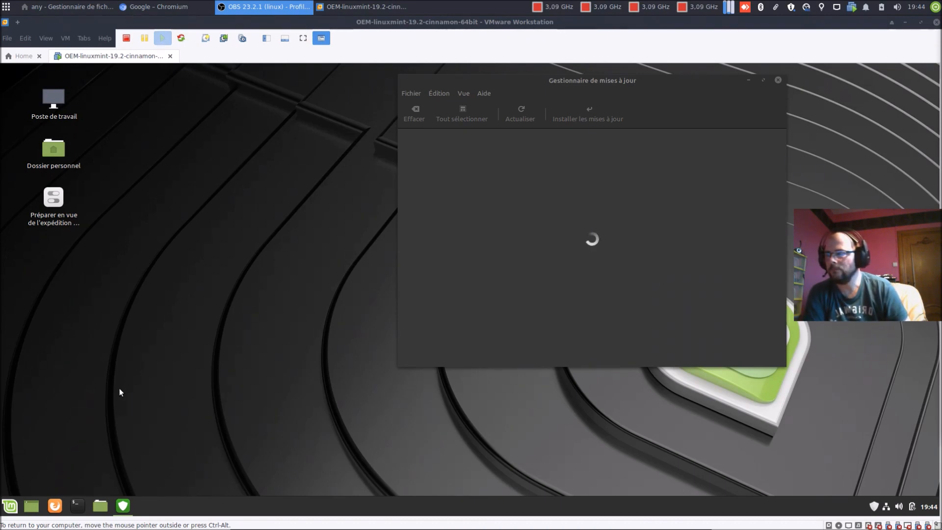
Step: Launch Gestionnaire de logiciels via the 'logi' menu search, close Update Manager, and maximise it
left_click(18, 507)
type("logi")
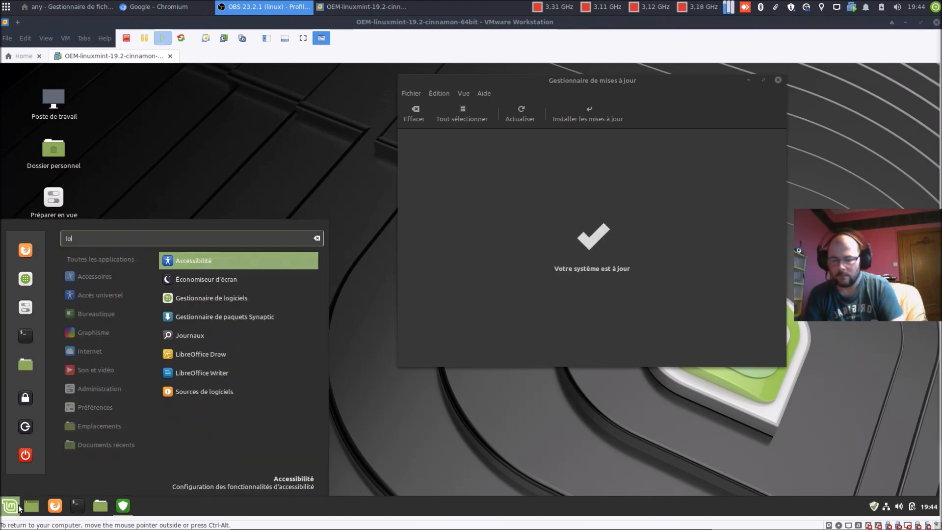
key("Return")
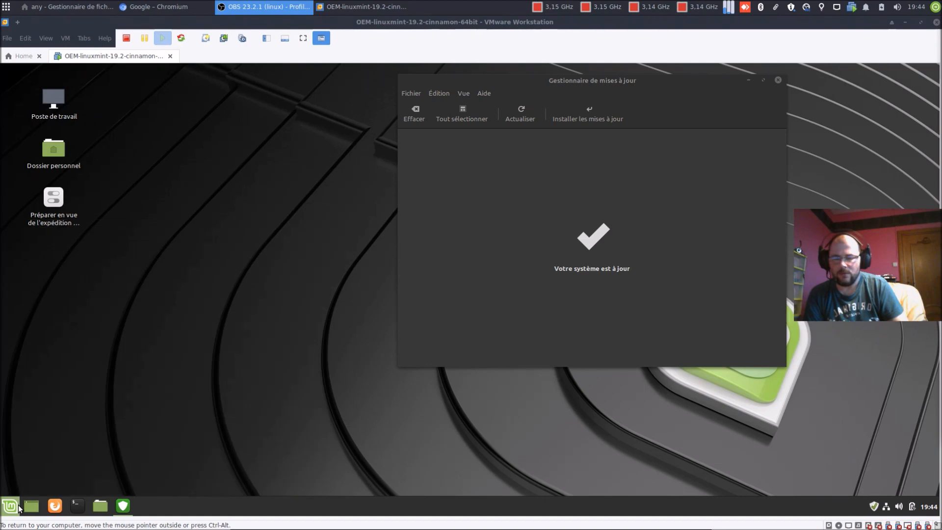
left_click(778, 82)
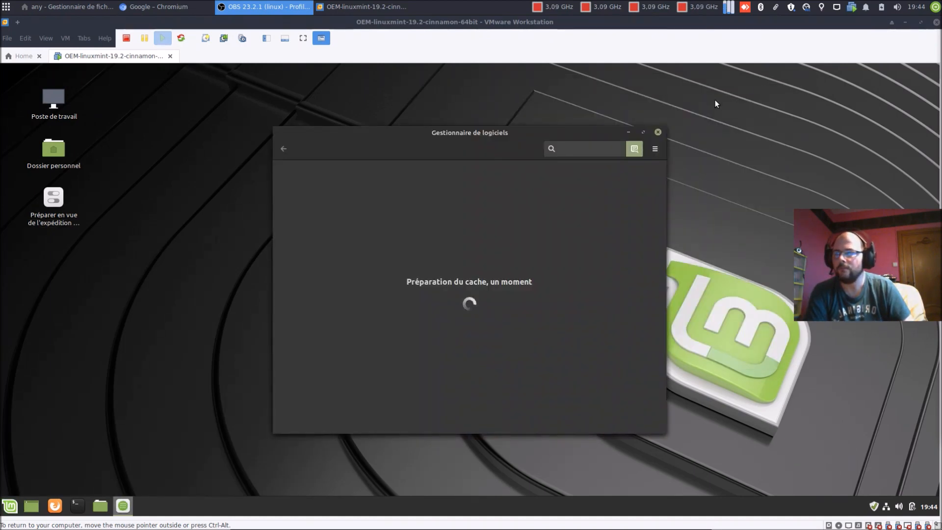
left_click(644, 132)
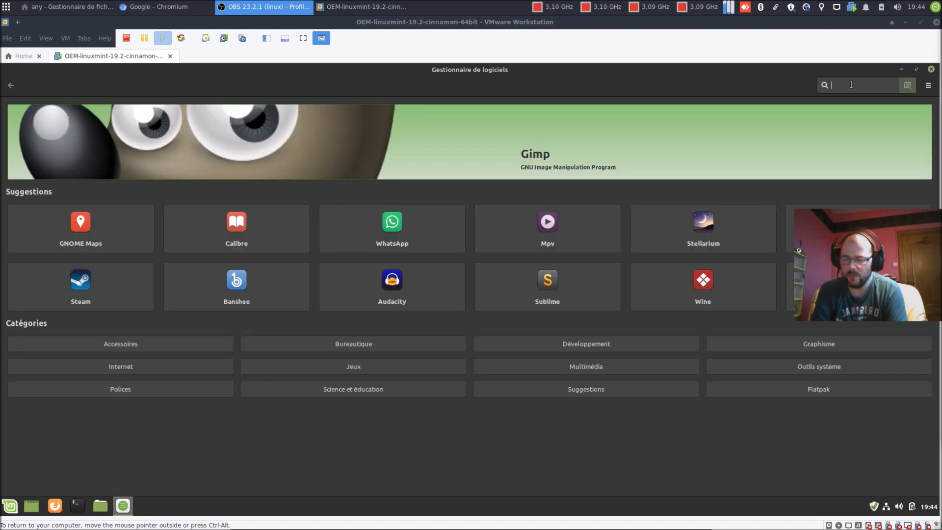
Step: Search 'firefox' in Software Manager and open the installed Firefox result's details page
type("fir")
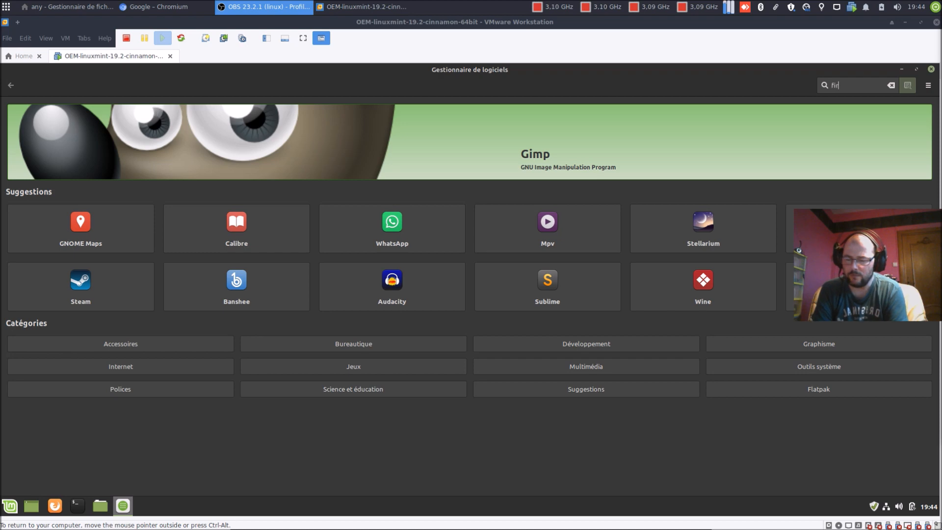
type("efo")
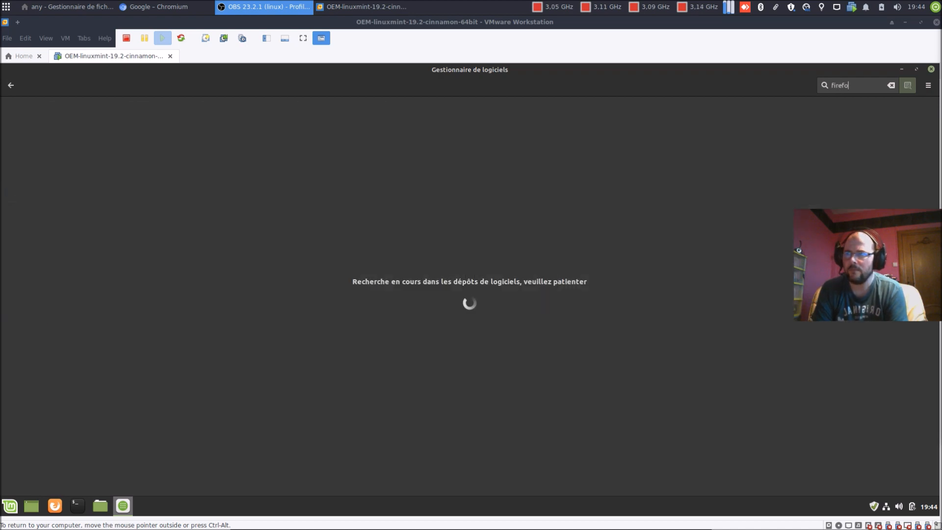
type("x")
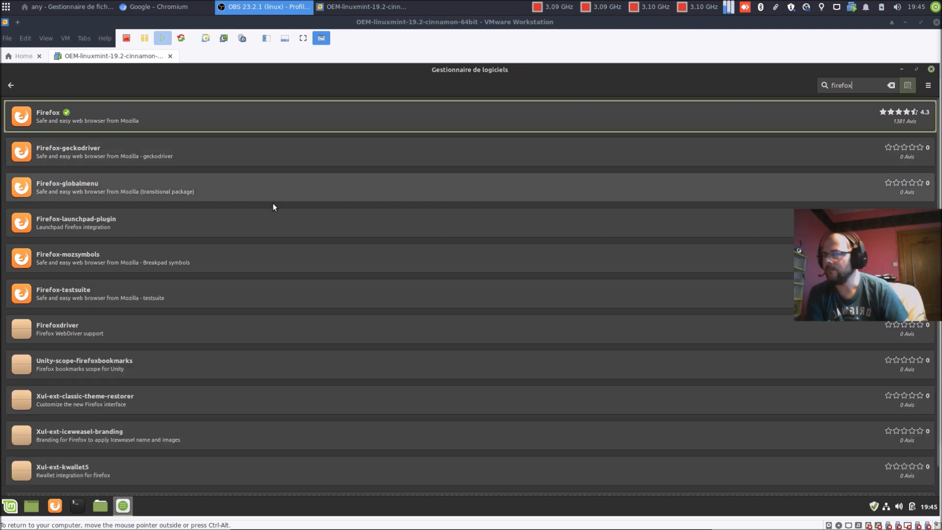
scroll(273, 204, "down", 1)
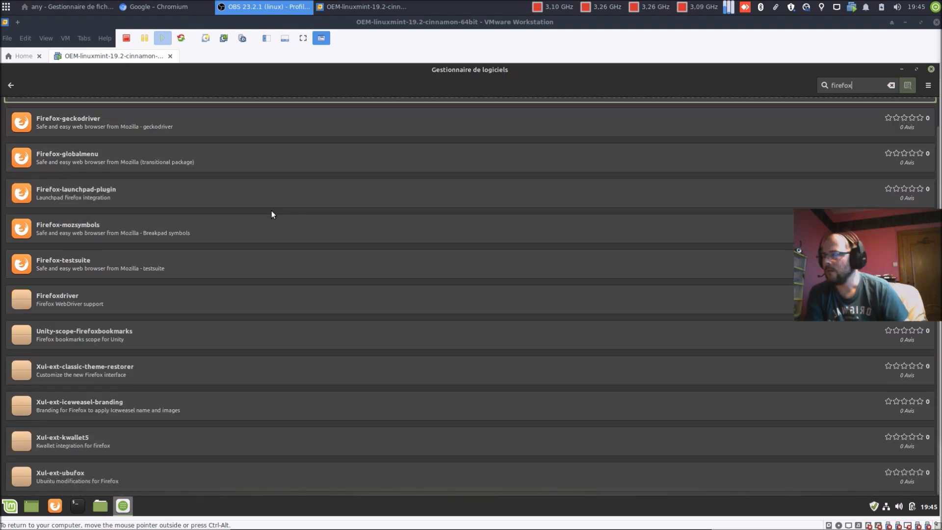
scroll(272, 215, "up", 1)
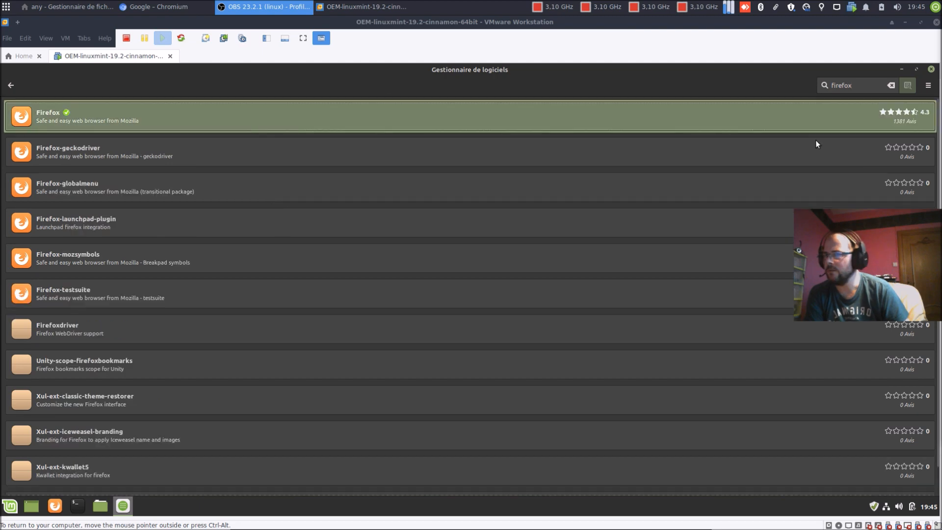
left_click(832, 131)
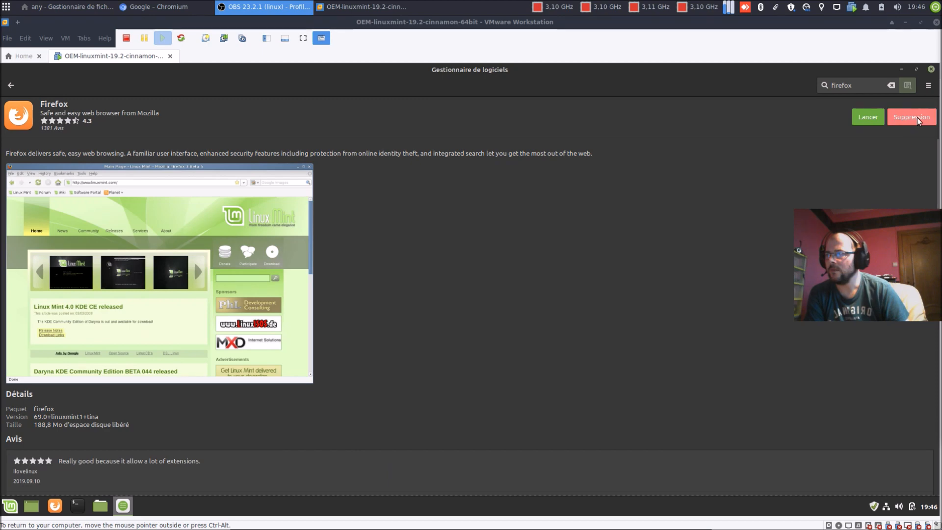
Step: Start removing Firefox with Suppression and authorise it with the administrator password
left_click(917, 117)
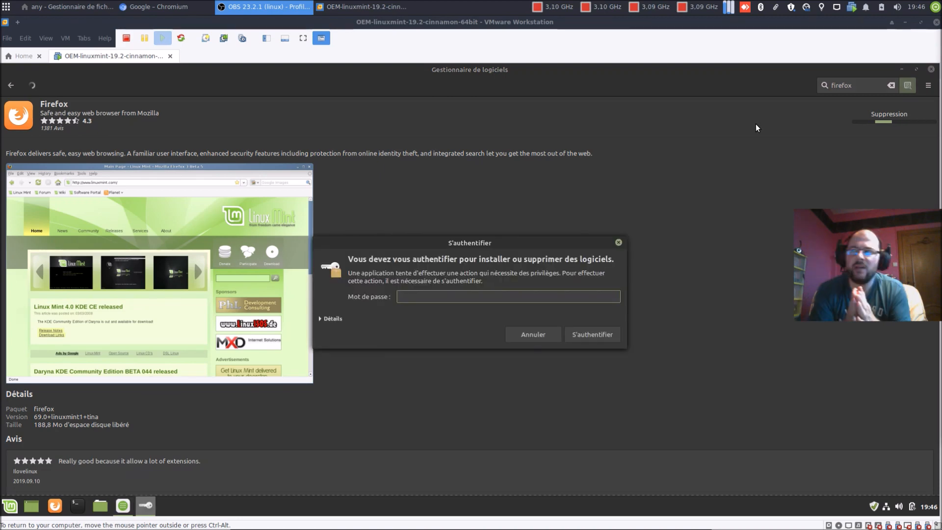
type("*******")
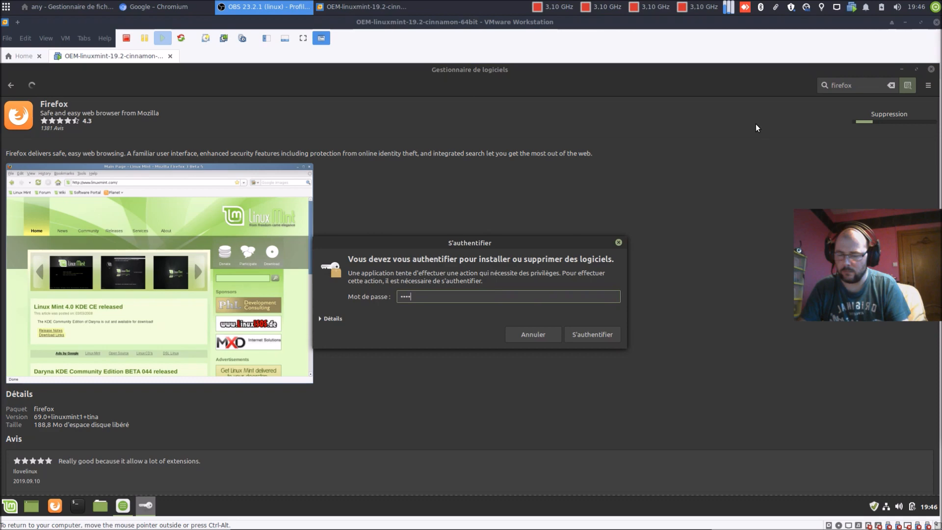
key("Return")
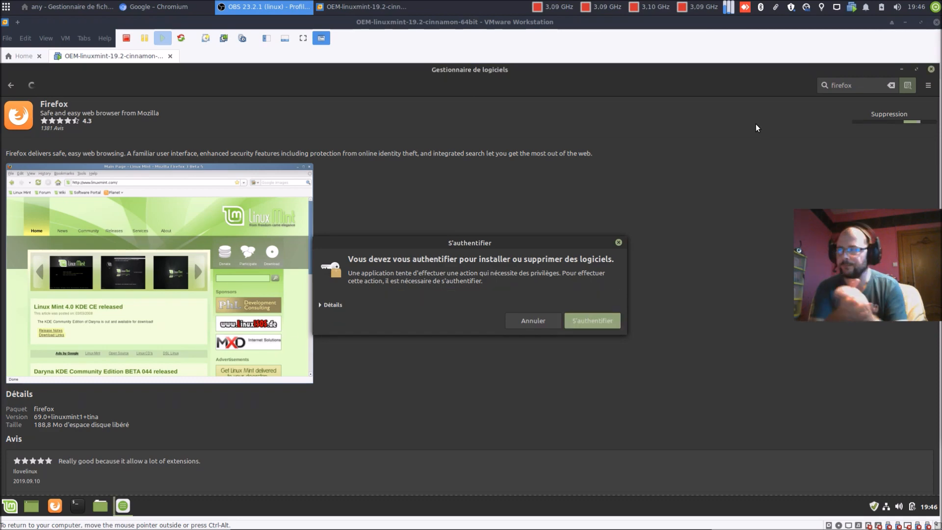
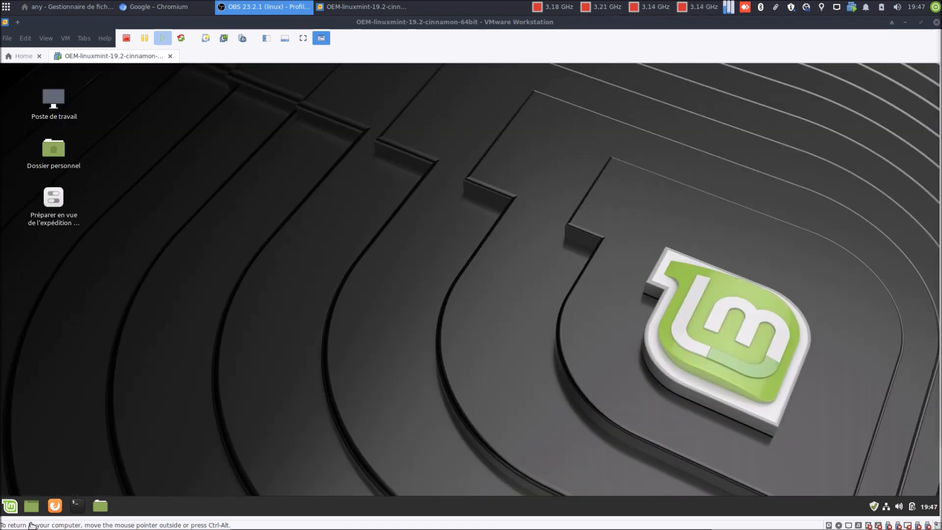
Step: Restart the Mint guest from the menu's power options and close the Bienvenue welcome window
left_click(9, 506)
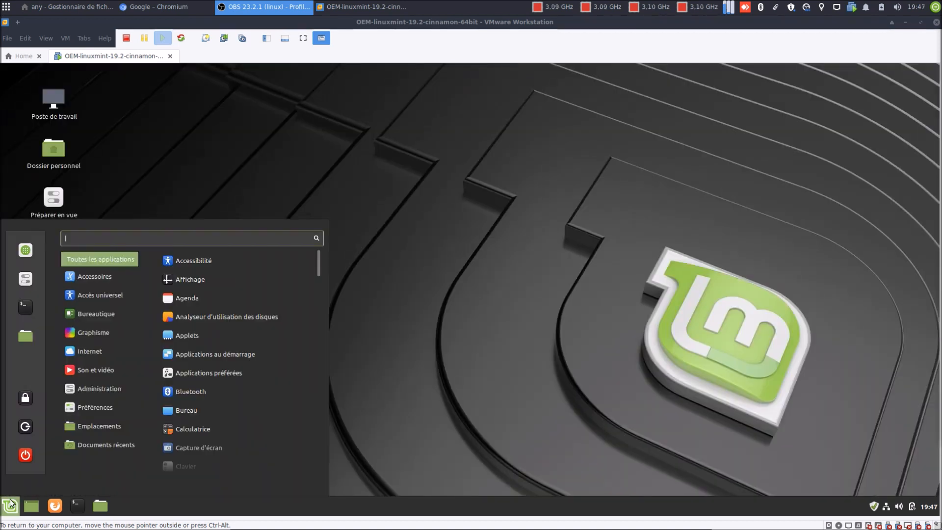
left_click(22, 456)
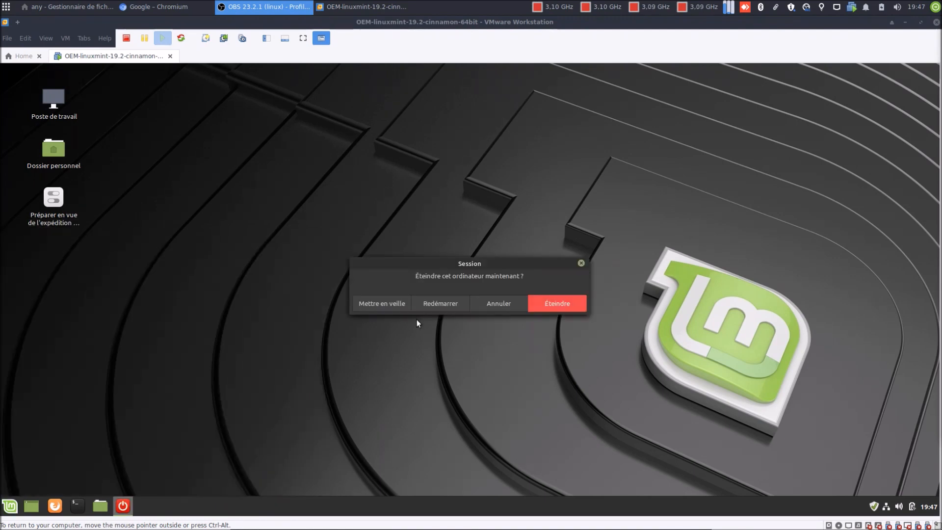
left_click(436, 302)
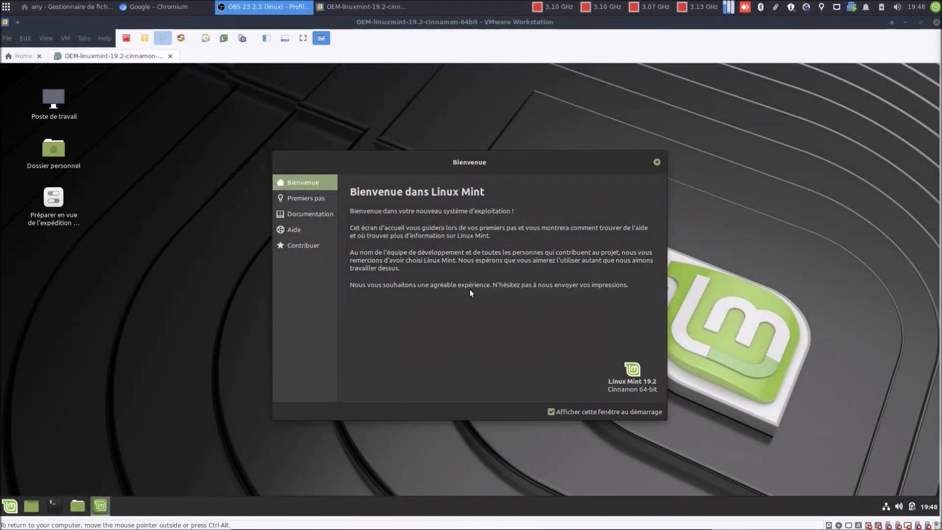
left_click(657, 162)
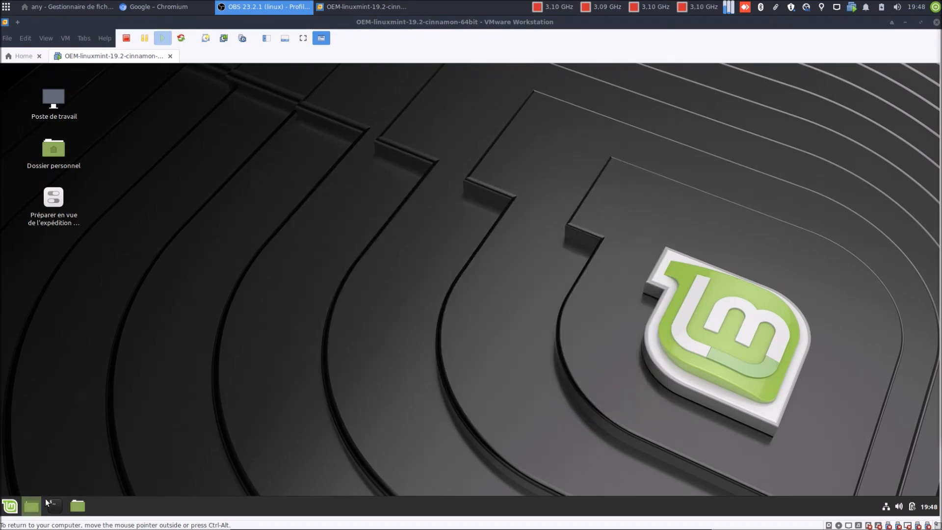
Step: Launch Terminal by searching 'ter' in the Mint menu
left_click(10, 505)
type("firel")
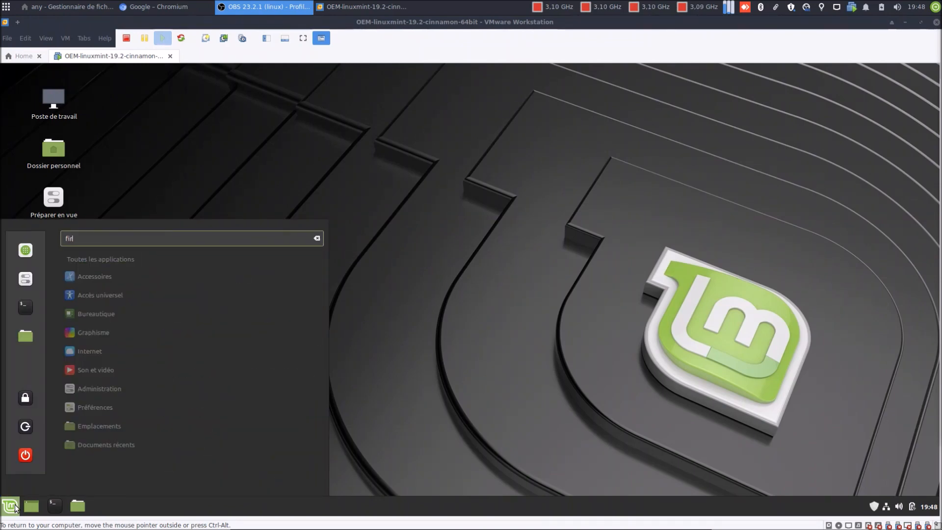
key("BackSpace")
key("BackSpace")
key("BackSpace")
type("ter")
key("Return")
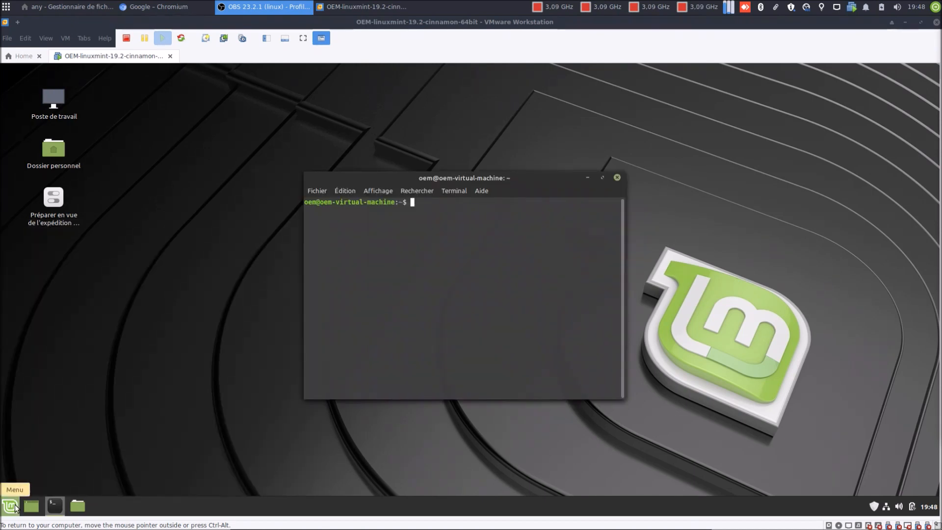
Step: Run 'sudo apt autoremove' and authenticate with the sudo password
type("sudo apt autoremove")
key("Return")
type("**")
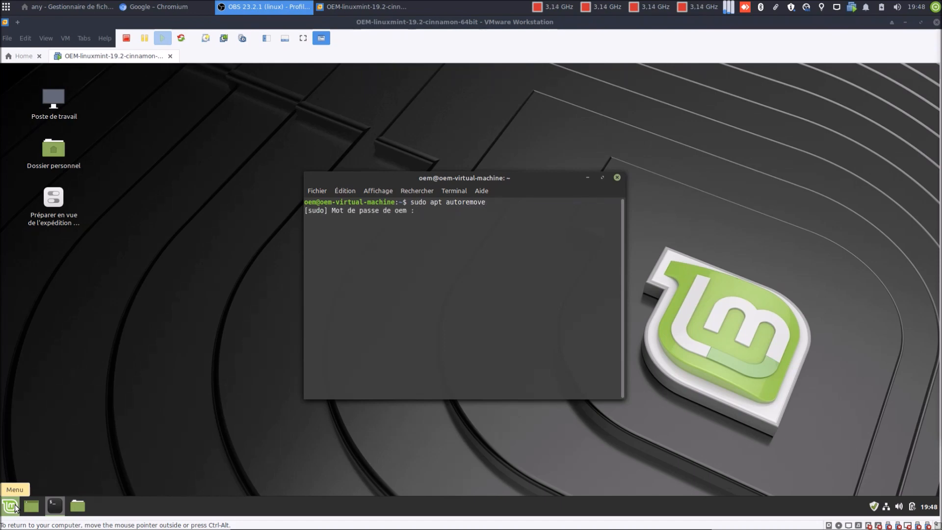
type("***********")
key("Return")
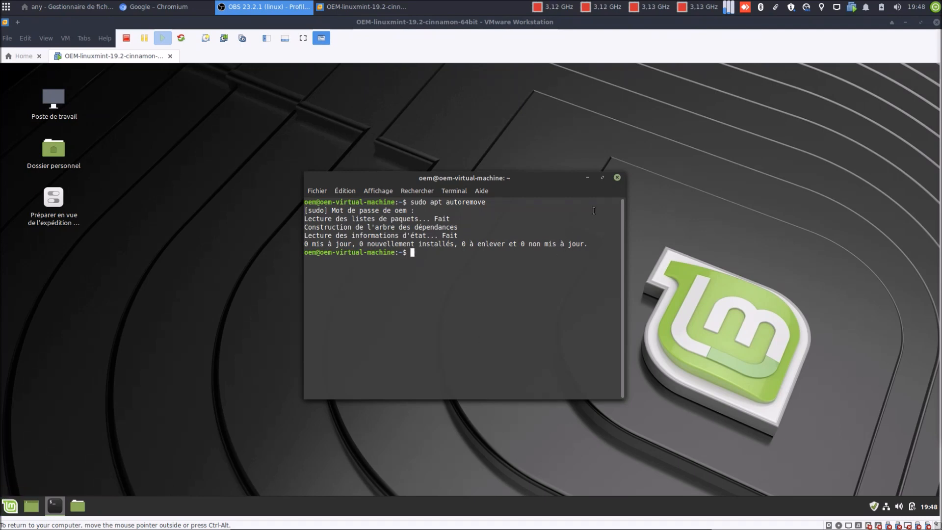
Step: Close the terminal and run 'Préparer en vue de l'expédition à l'utilisateur final', authenticating with the password
left_click(617, 177)
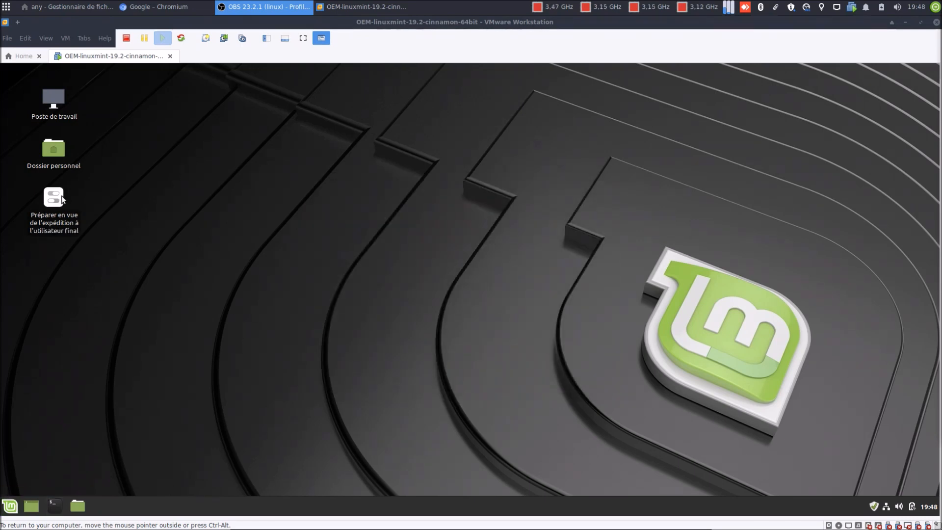
double_click(62, 198)
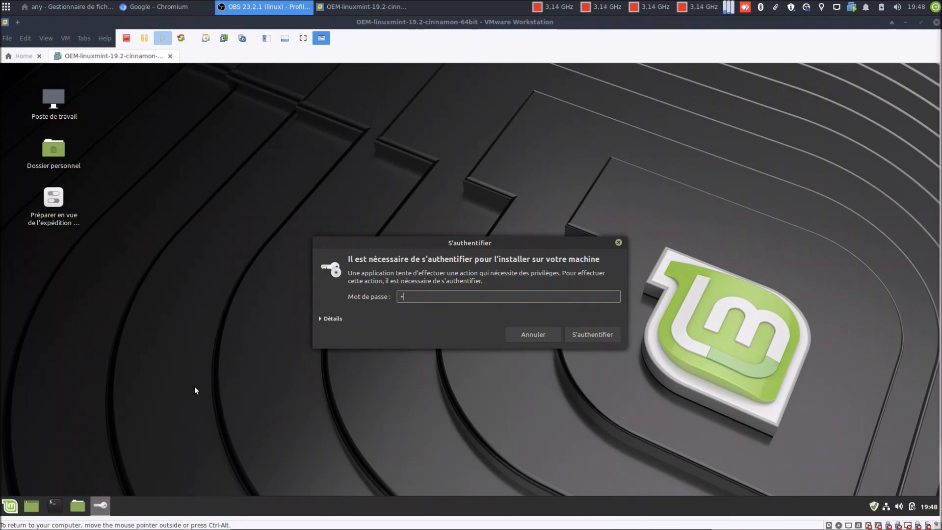
type("********")
key("Return")
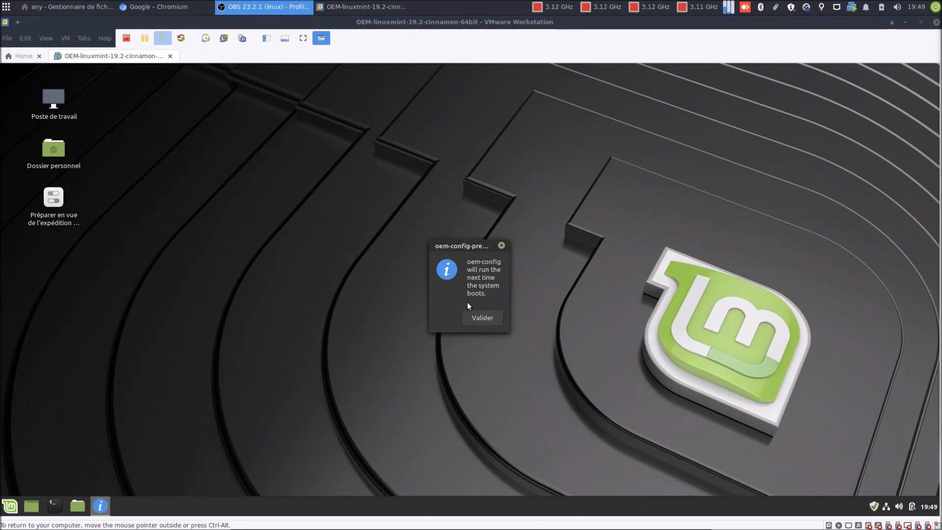
Step: Acknowledge the notice that oem-config will run at the next boot
left_click_drag(468, 246, 457, 246)
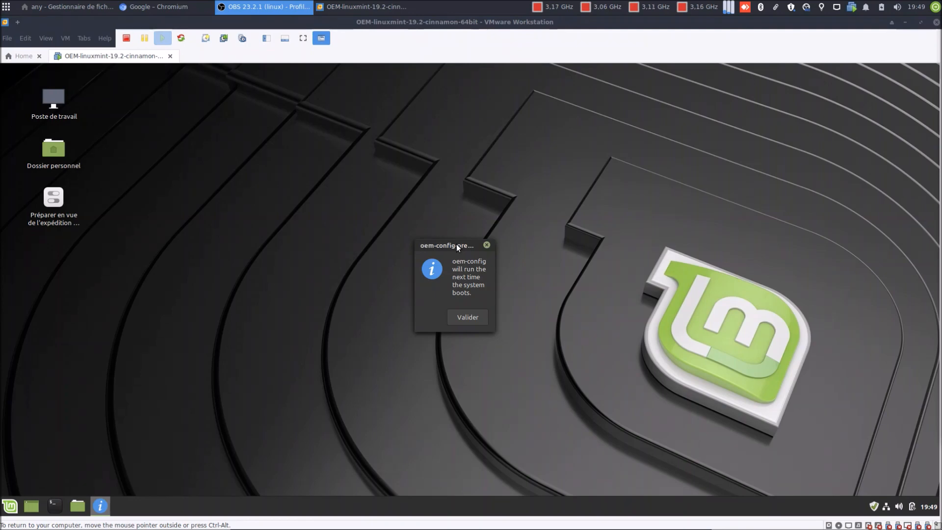
mouse_move(456, 247)
left_mouse_down()
mouse_move(449, 277)
mouse_move(442, 239)
mouse_move(456, 247)
left_mouse_up()
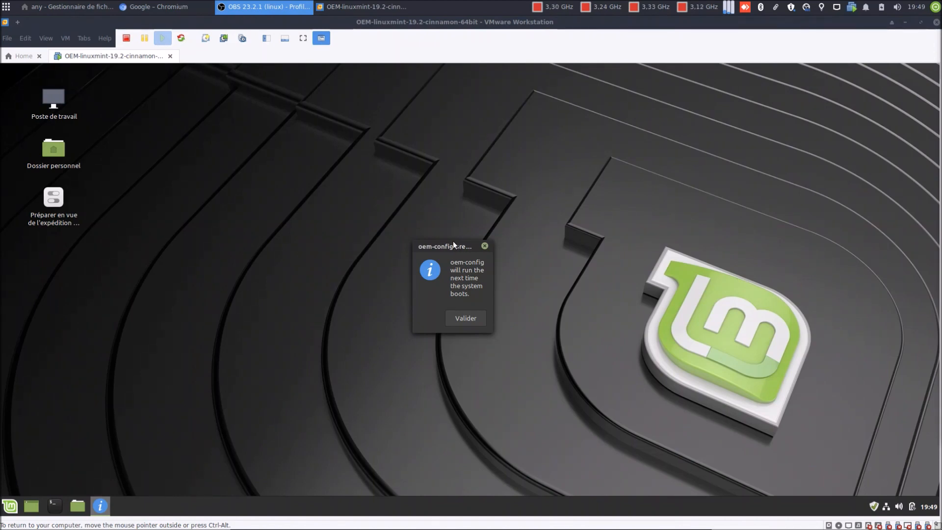
left_click(472, 323)
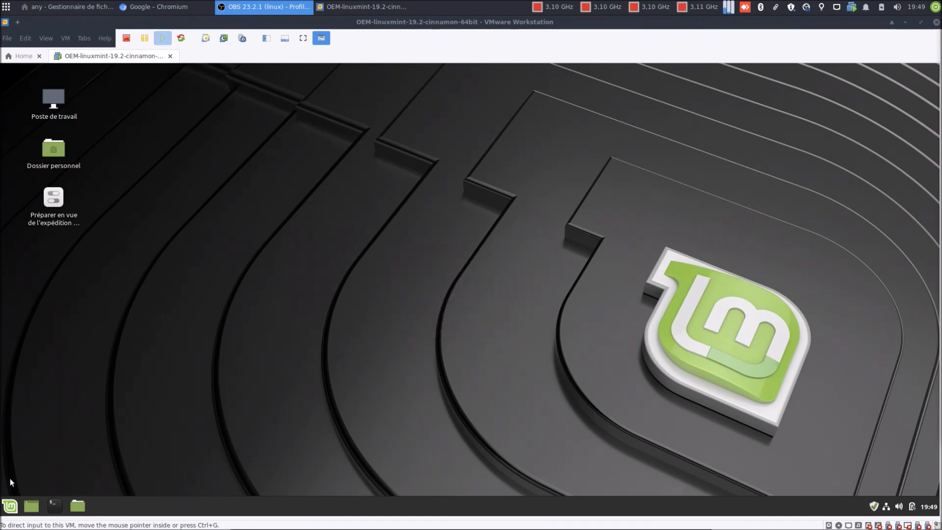
left_click(14, 507)
left_click(27, 454)
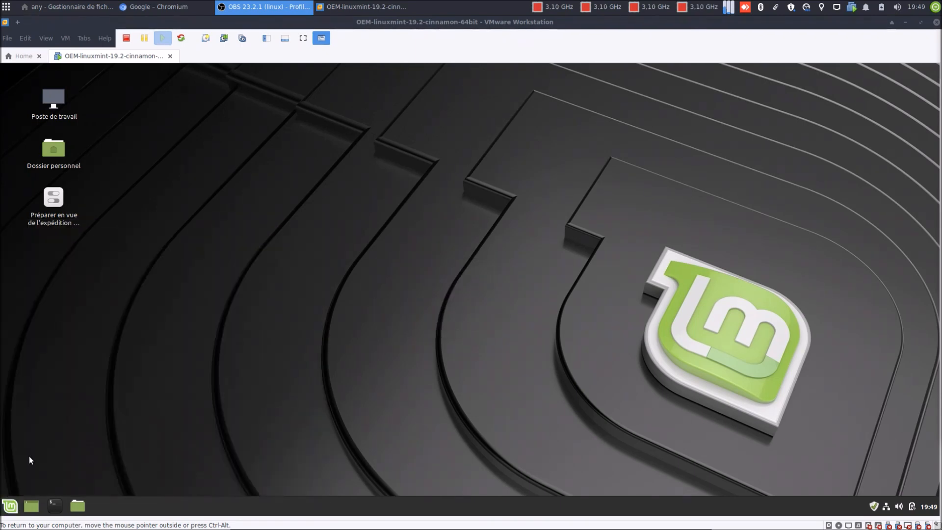
Step: Choose Redémarrer to reboot the guest into the Configuration du système wizard
left_click(445, 300)
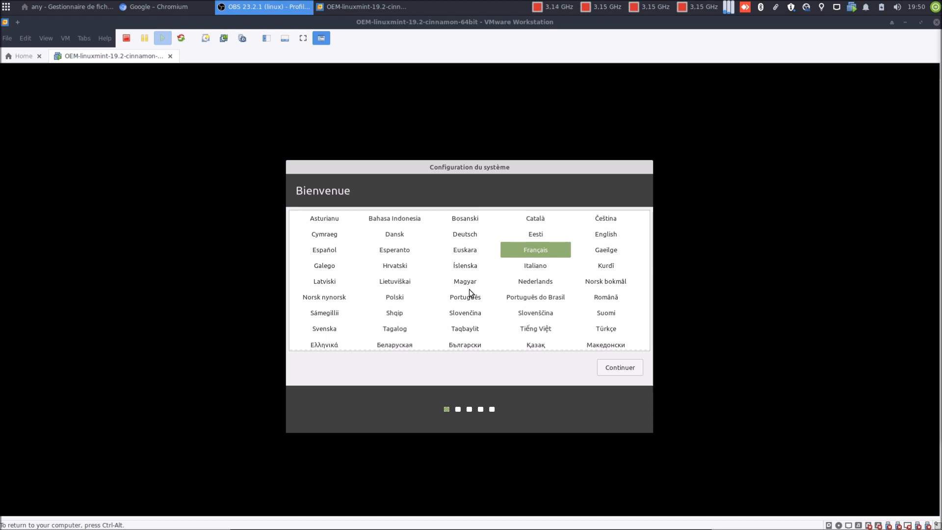
Step: Continue through the Français language, Belge keyboard and Brussels location pages
left_click(620, 368)
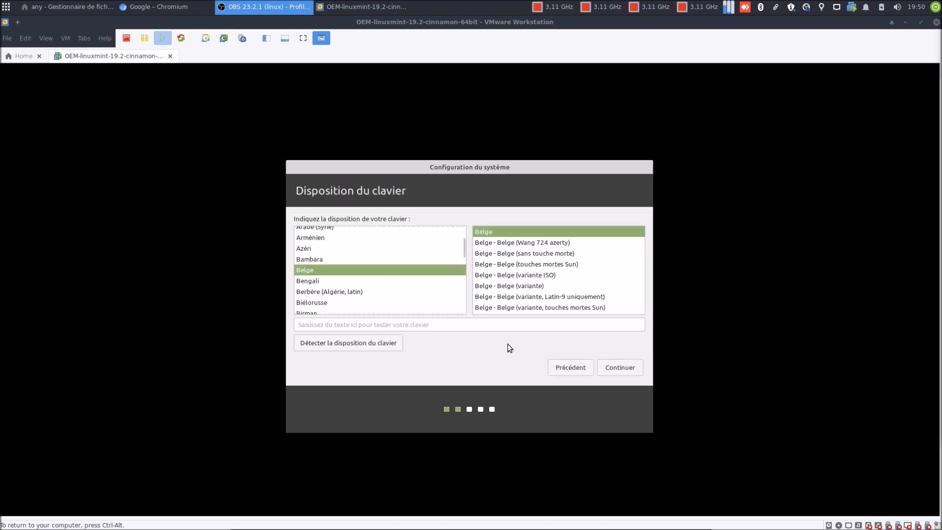
left_click(616, 367)
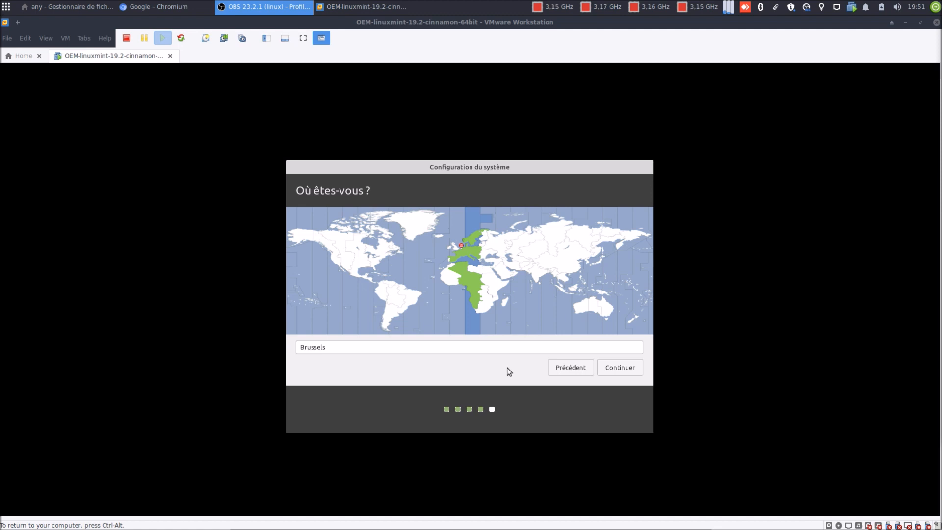
left_click(610, 364)
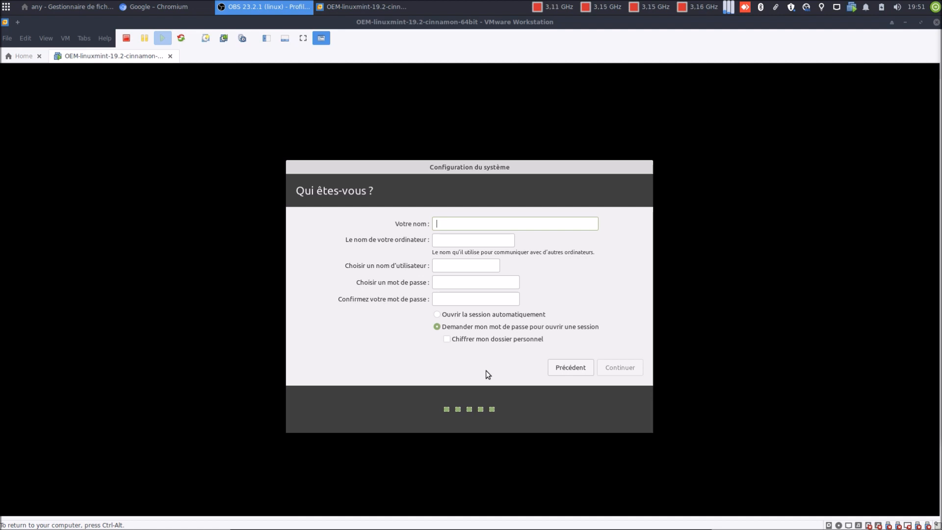
Step: Enter the user's name, computer name hpelite8100, a username and password twice, then continue
type("Micha")
type("el")
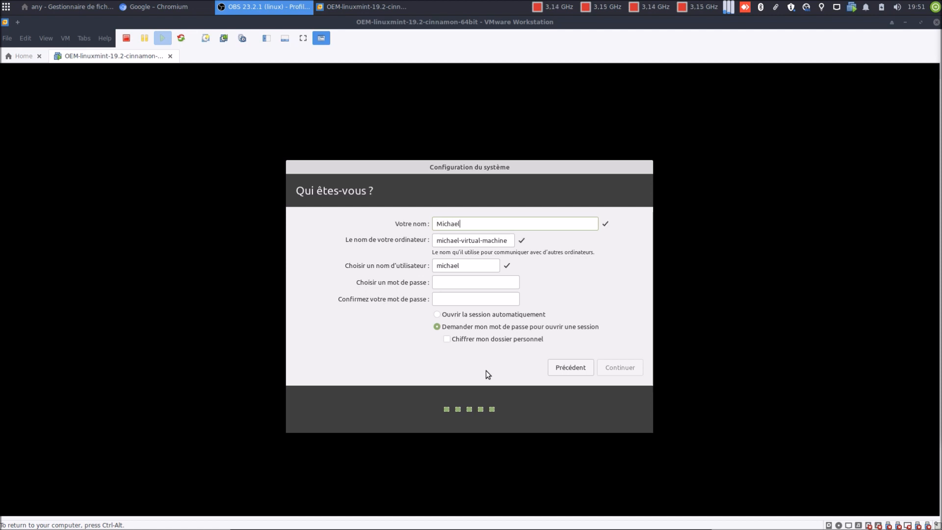
key("Tab")
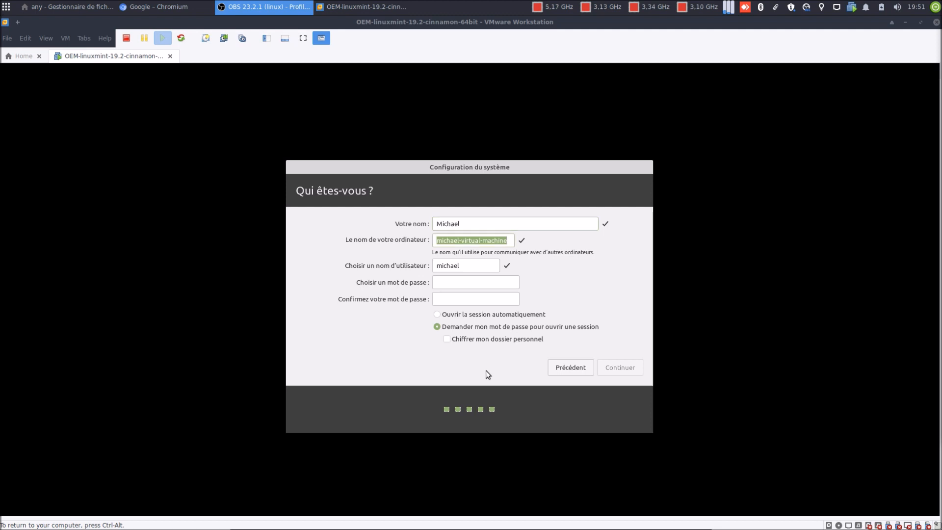
type("hpeli")
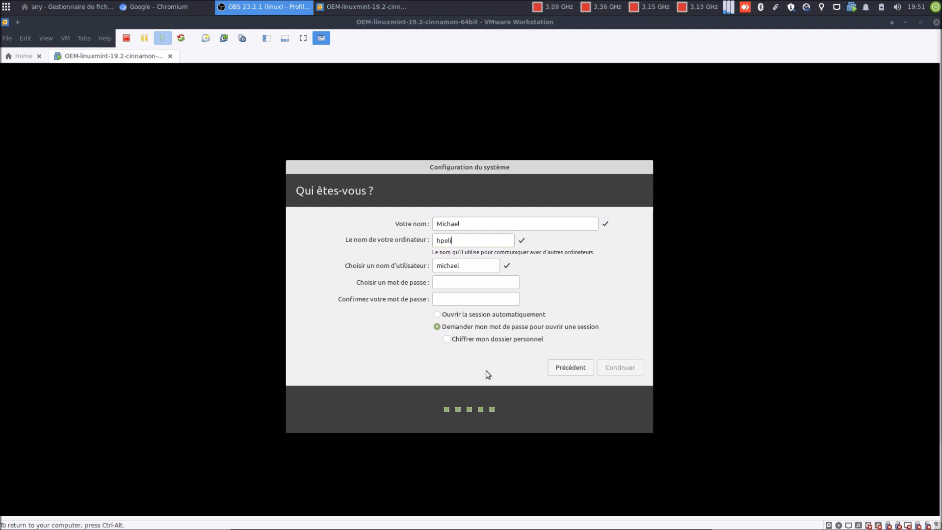
type("te8100")
key("Tab")
type("mike")
key("Tab")
type("****")
key("Tab")
type("****")
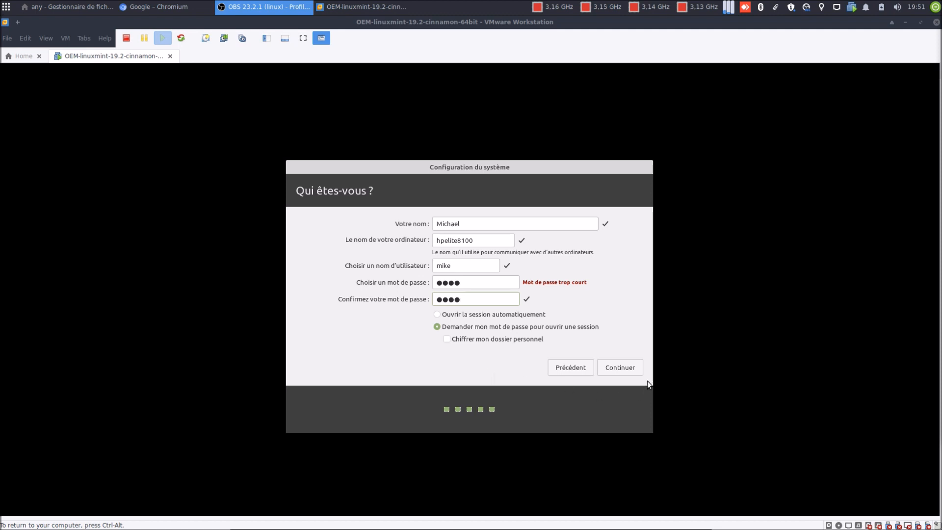
left_click(620, 368)
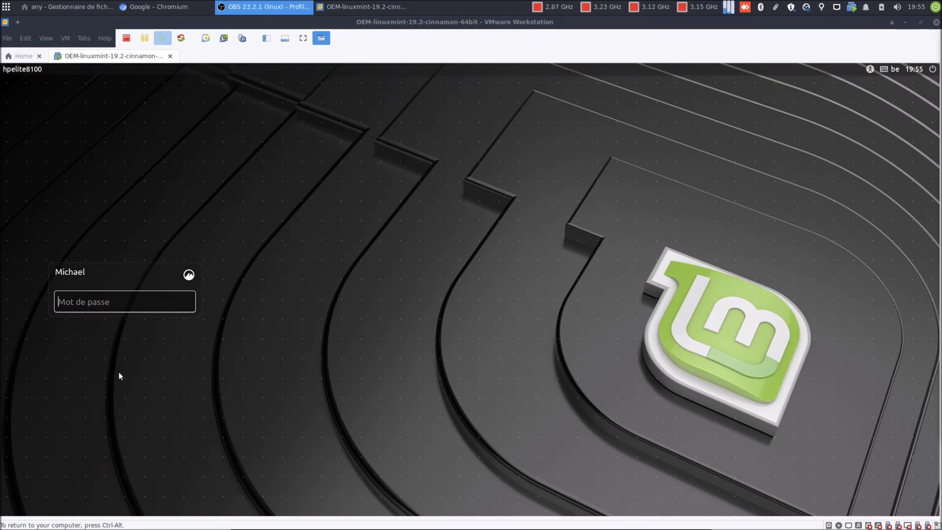
Step: Log in as the new user with the password and open the home folder
type("****")
key("Return")
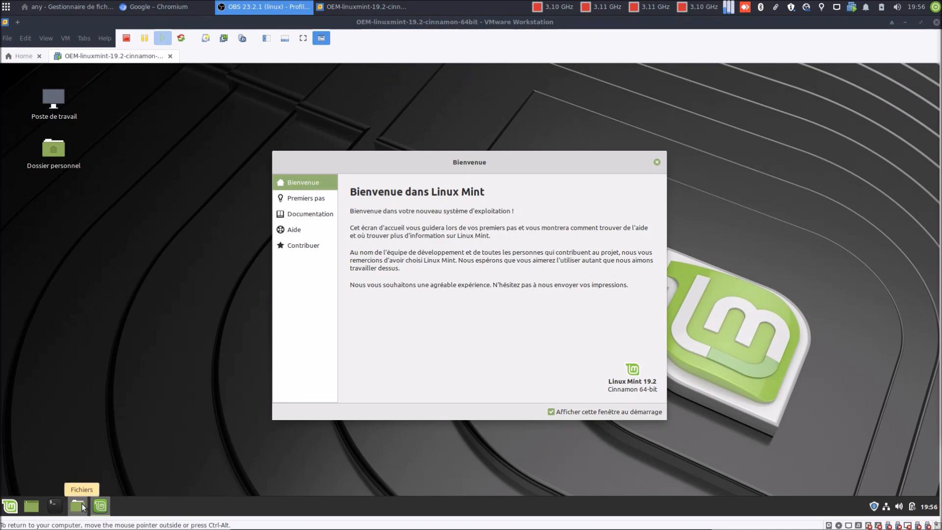
left_click(81, 504)
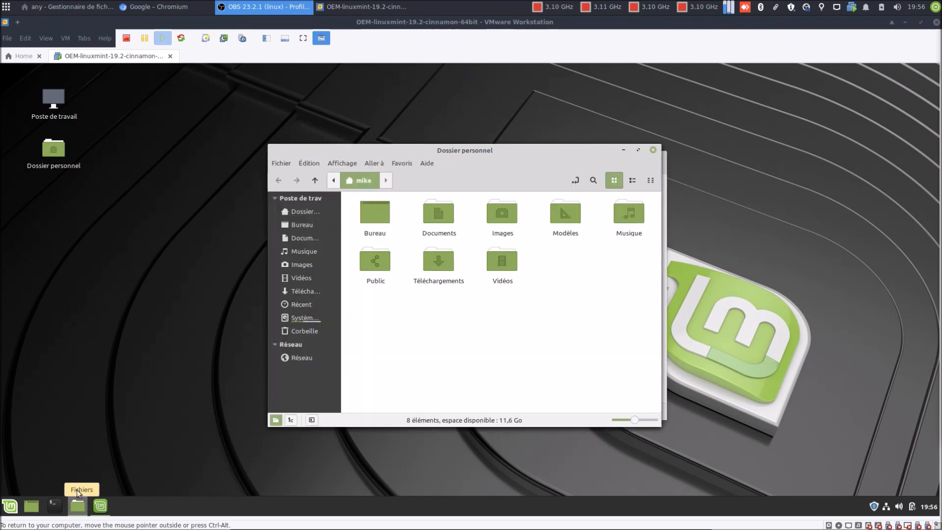
Step: Look over Paramètres système > Thèmes, then close settings, the home folder and the welcome window
left_click(9, 507)
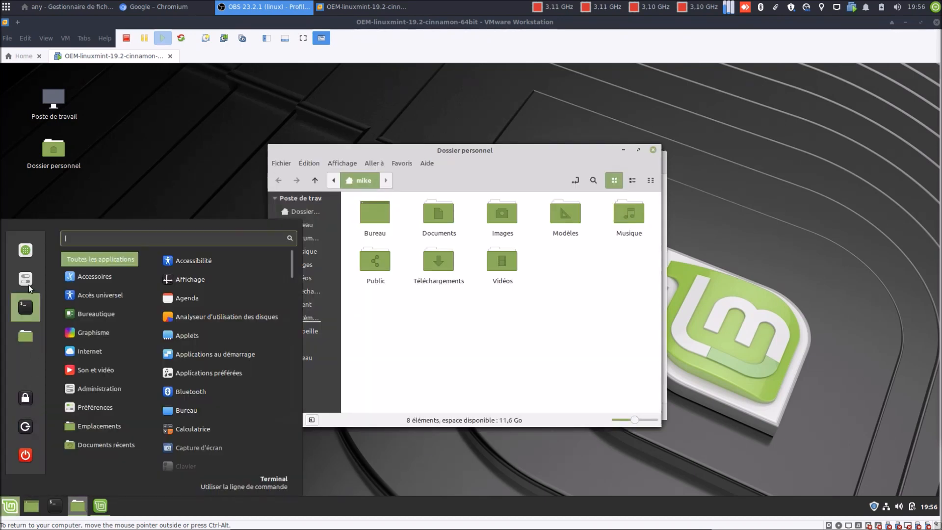
left_click(28, 284)
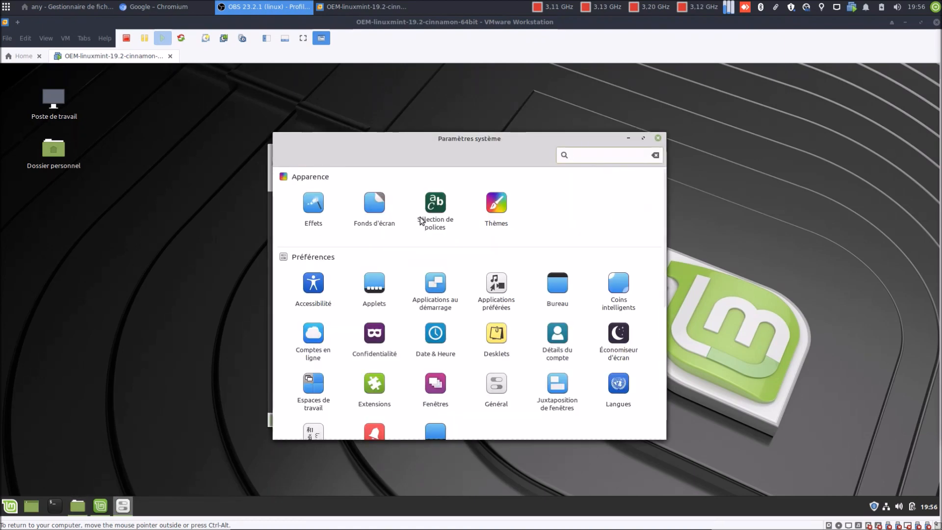
left_click(496, 202)
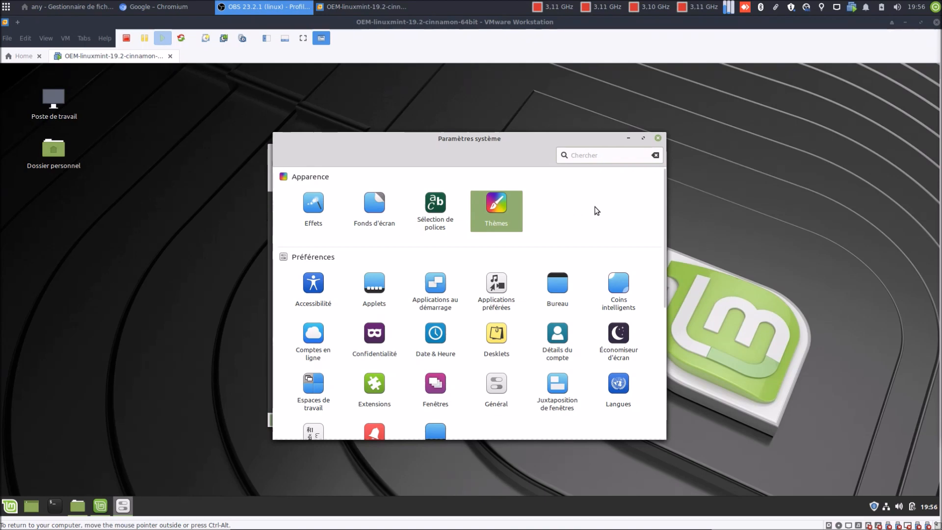
left_click(658, 139)
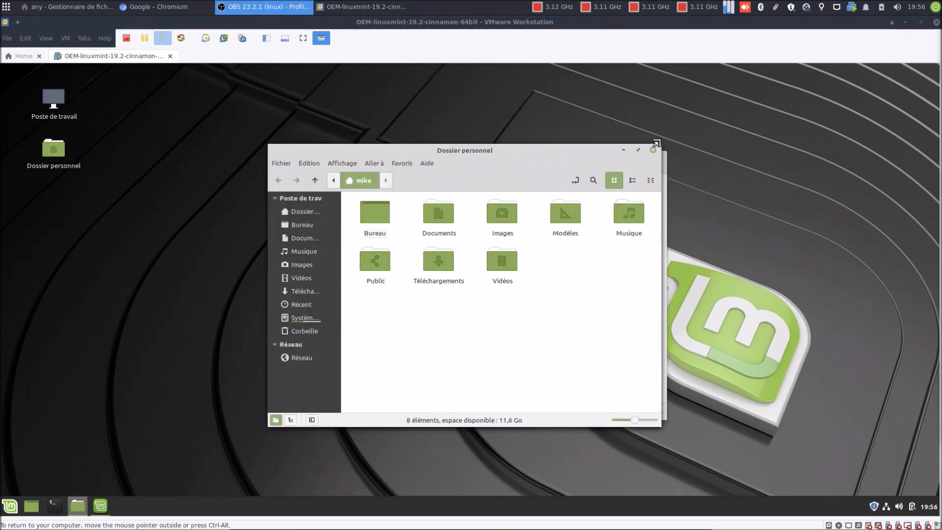
left_click(652, 149)
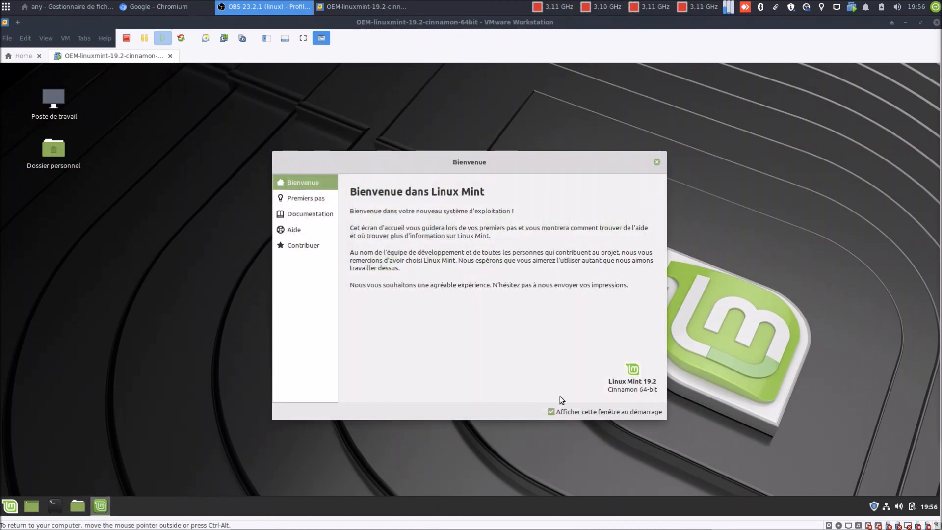
left_click(656, 163)
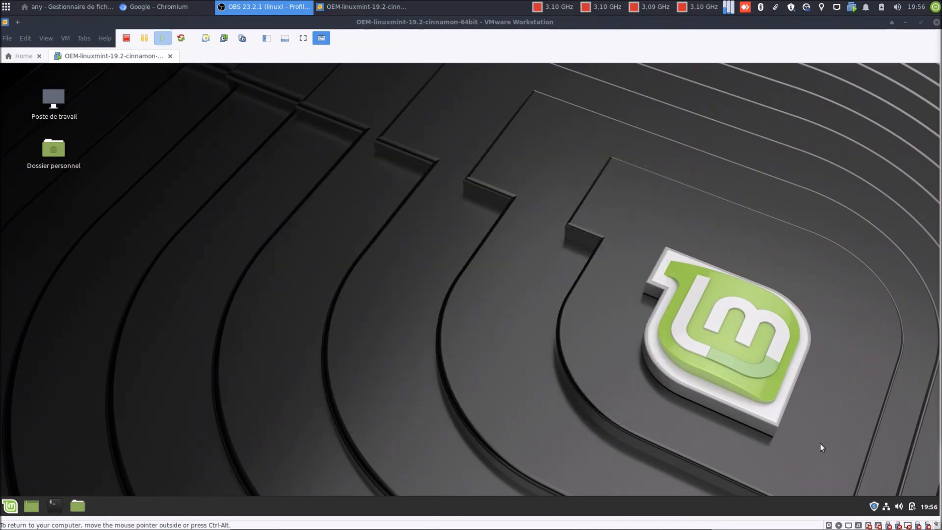
Step: Open Update Manager from the tray, accept its intro, and disable the unconfigured-snapshots warning in Préférences
left_click(874, 507)
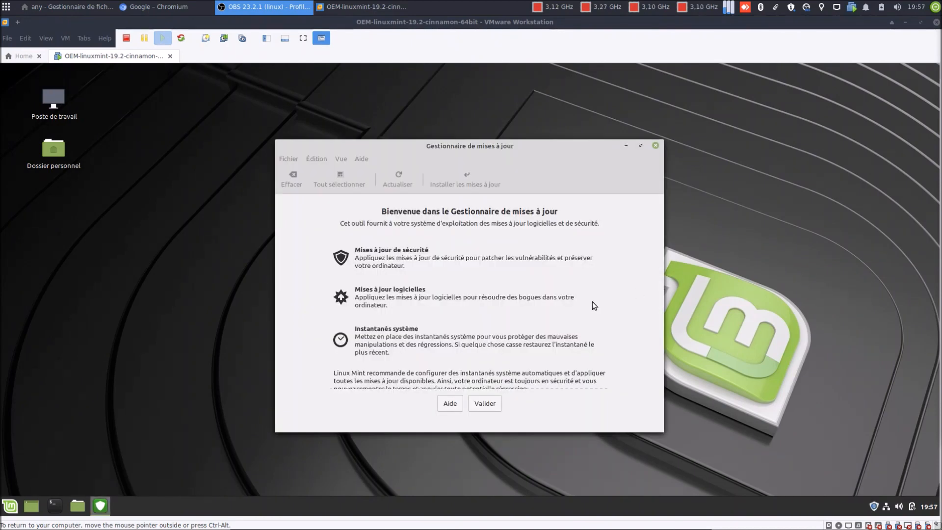
left_click(496, 406)
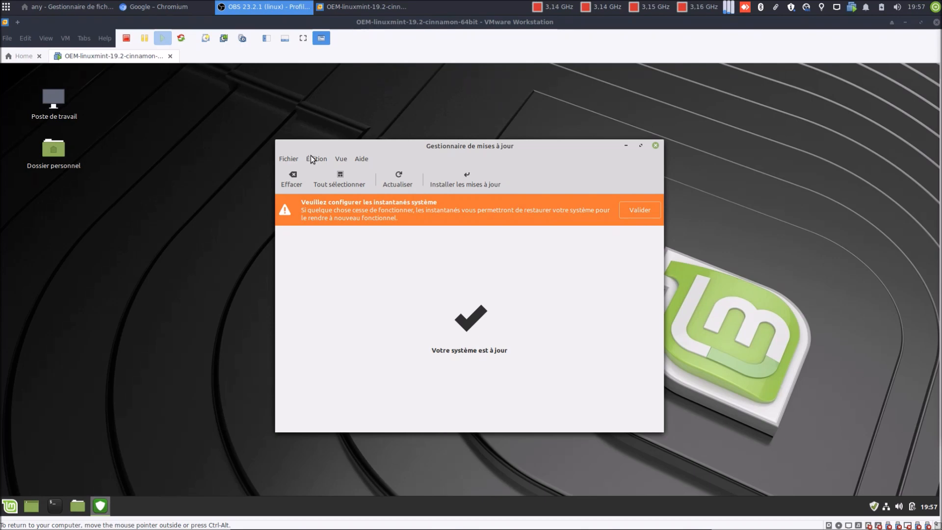
left_click(310, 155)
left_click(322, 175)
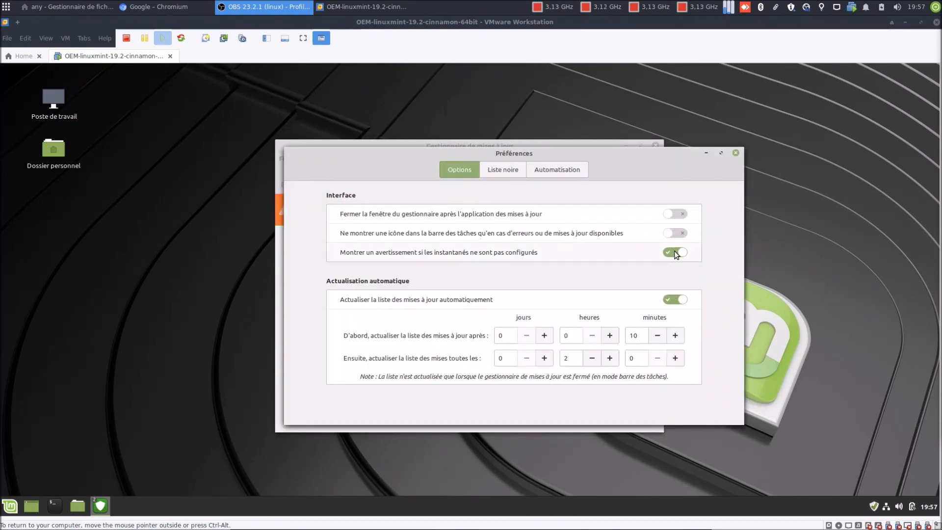
left_click(675, 252)
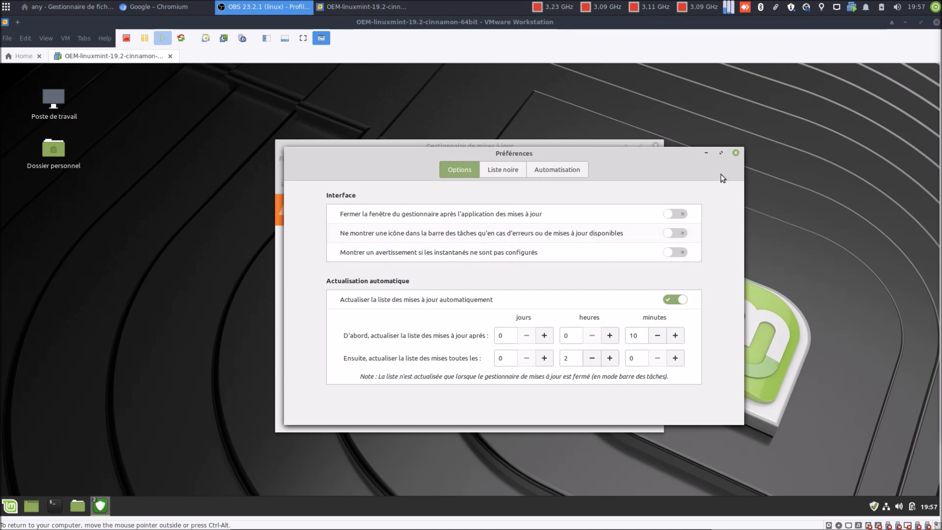
left_click(736, 153)
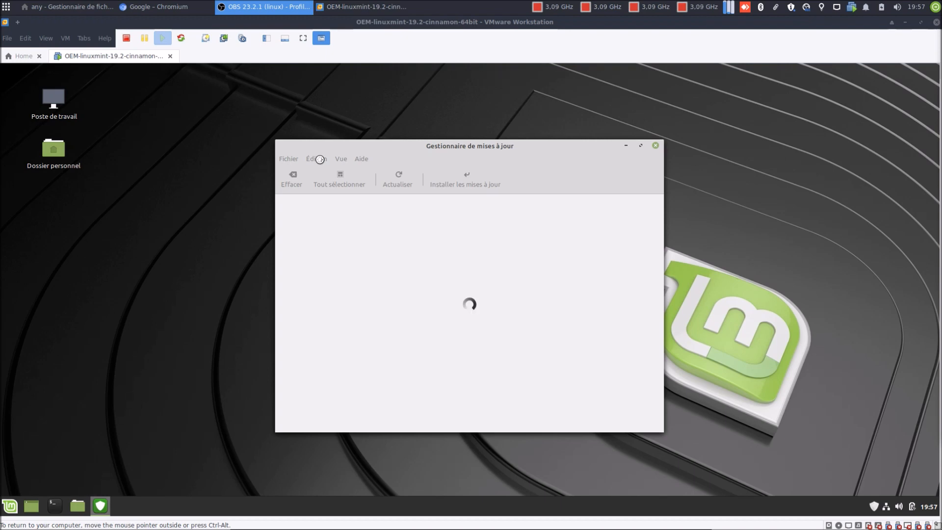
Step: Open Sources de logiciels with the password, review Dépôts officiels, then close it and Update Manager
left_click(319, 159)
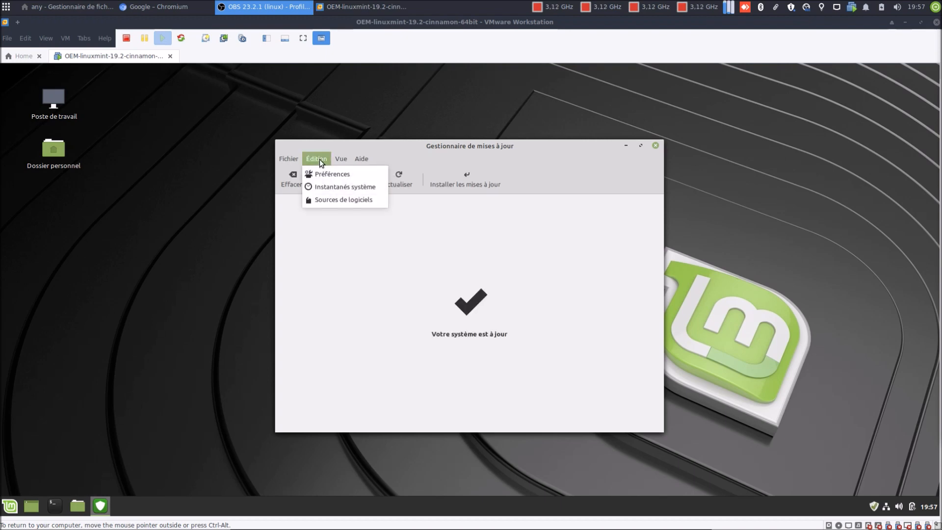
left_click(335, 197)
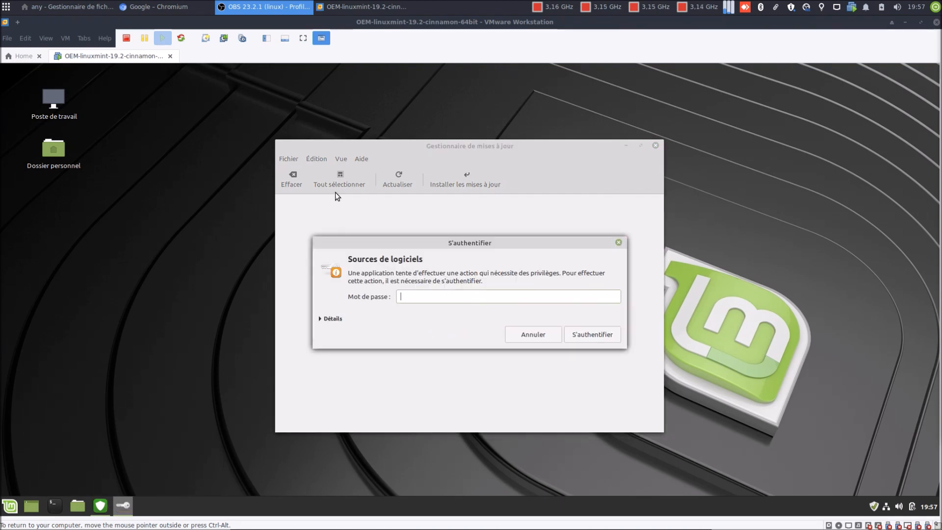
type("••••")
key("Return")
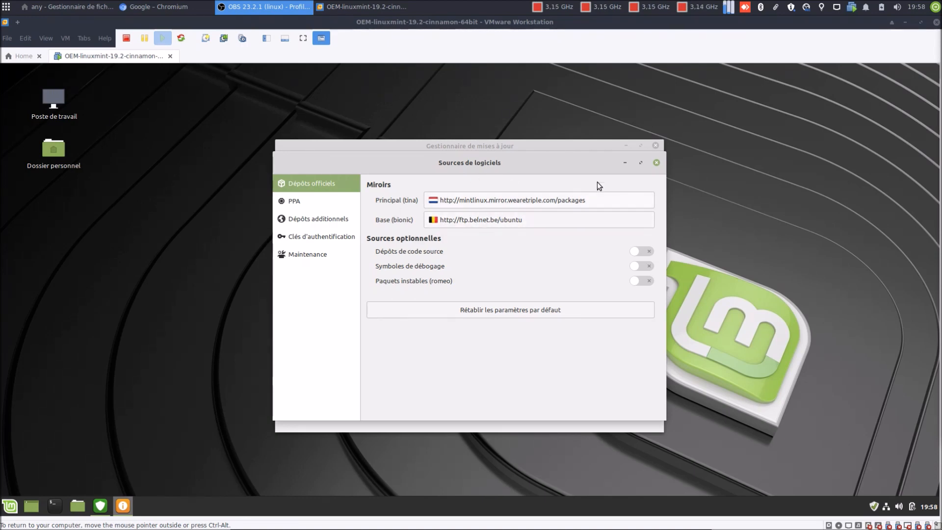
left_click(656, 165)
left_click(654, 145)
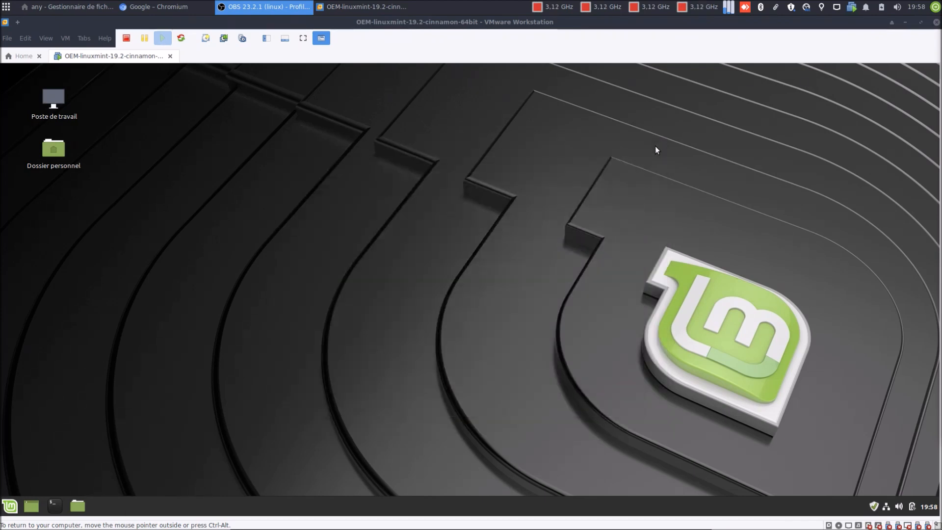
left_click(54, 505)
type("htop")
key("Return")
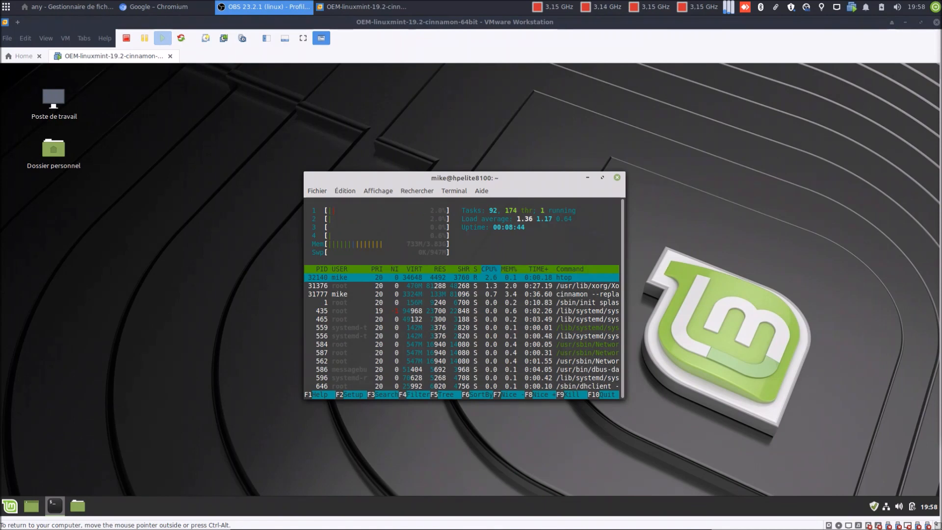
key("q")
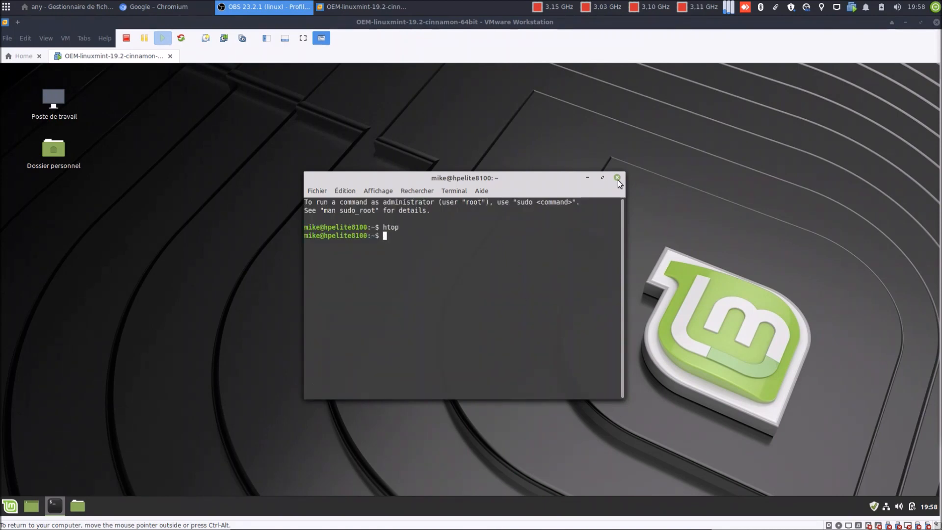
left_click(619, 177)
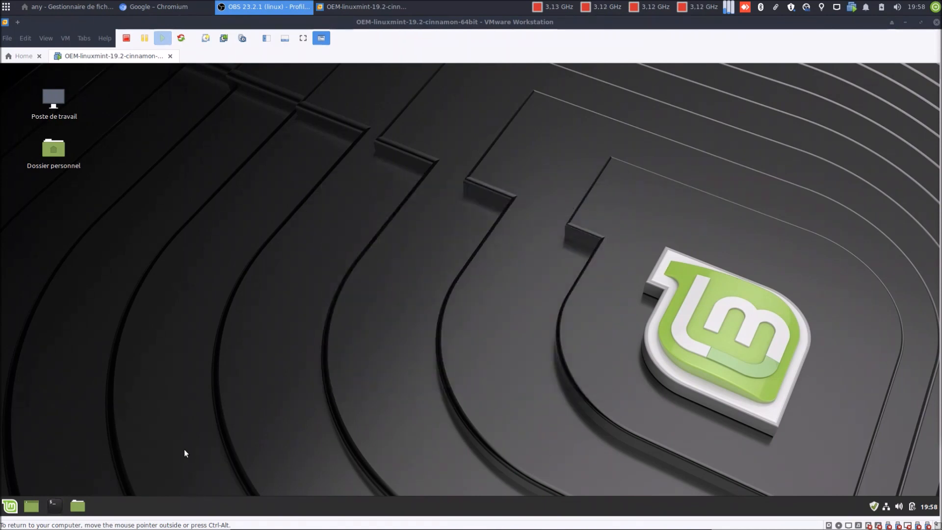
left_click(9, 505)
type("gedi")
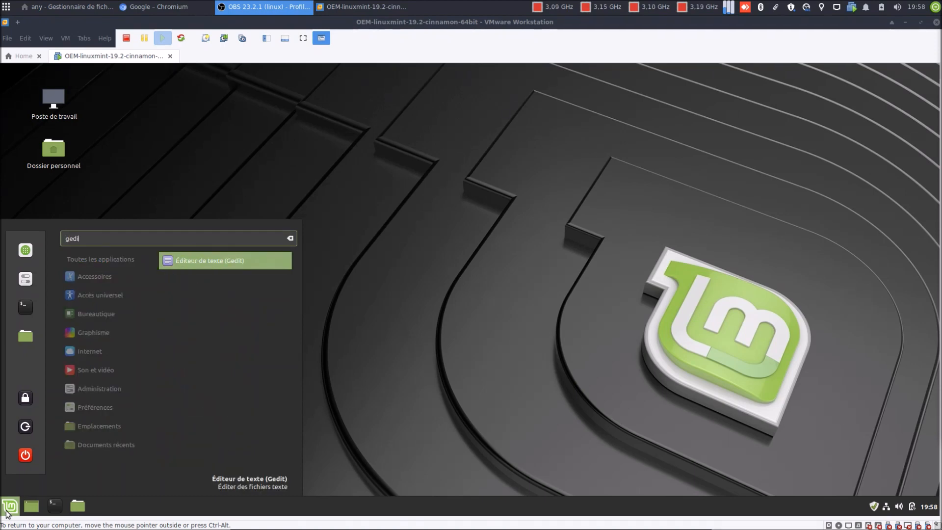
key("Return")
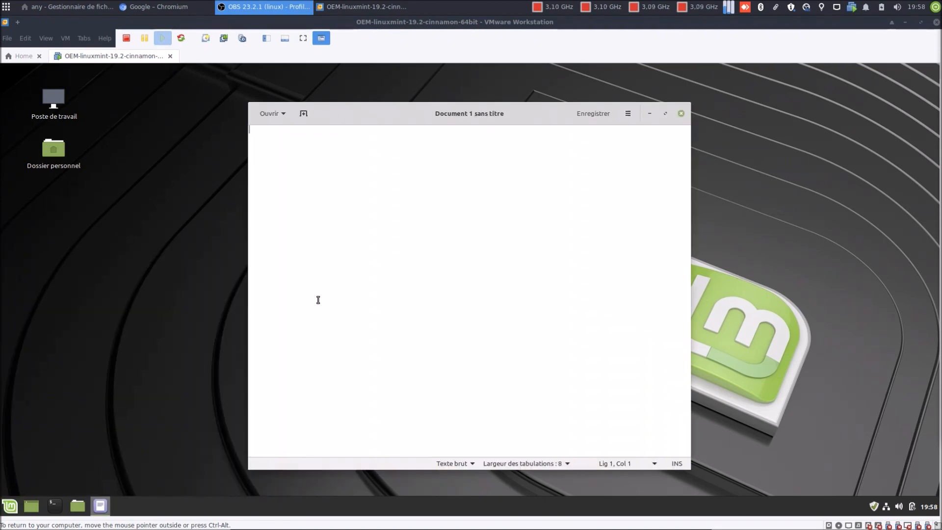
left_click(680, 114)
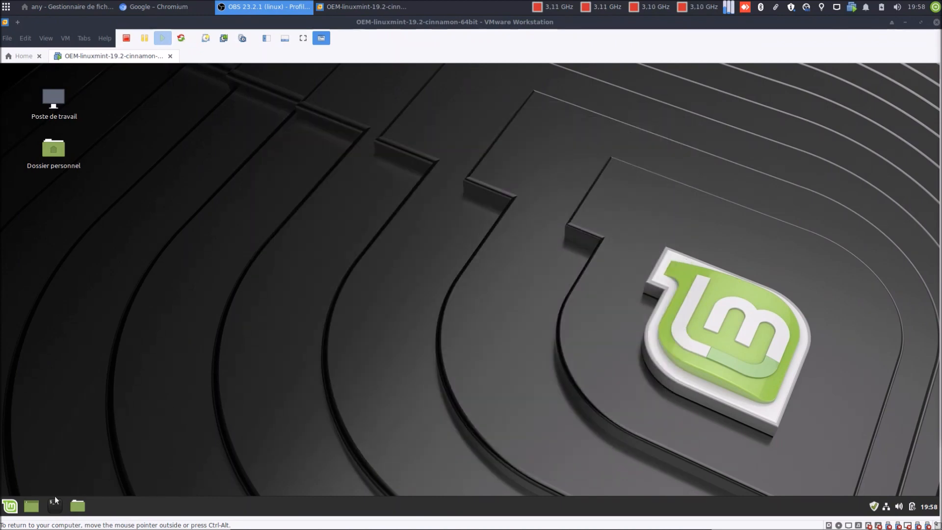
left_click(11, 506)
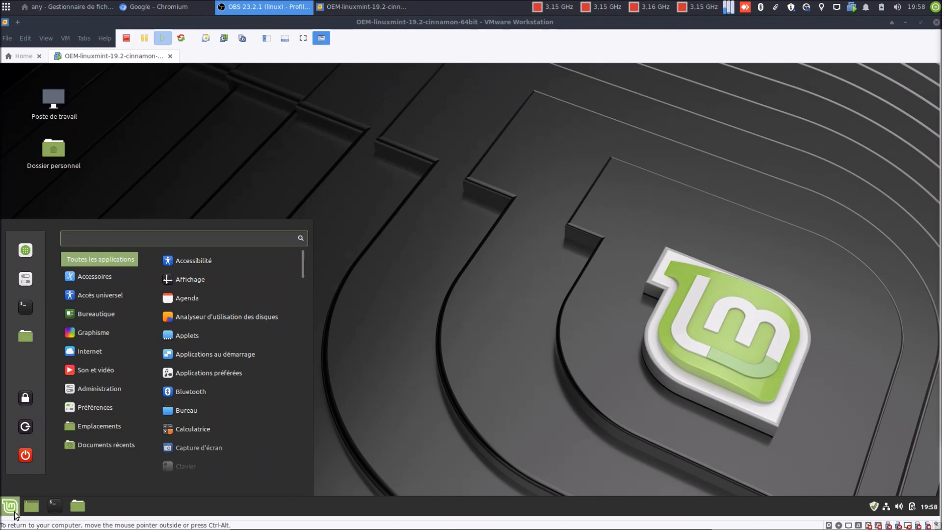
type("chr")
key("Return")
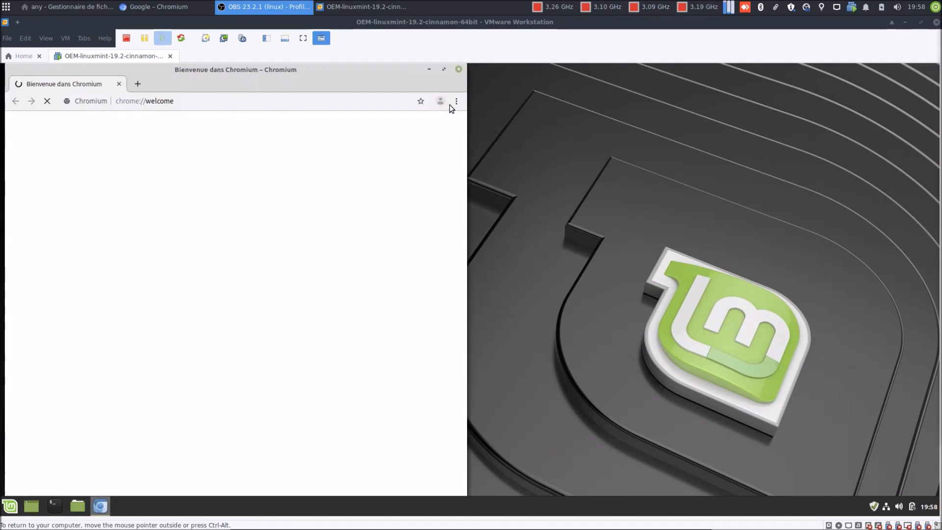
left_click(456, 101)
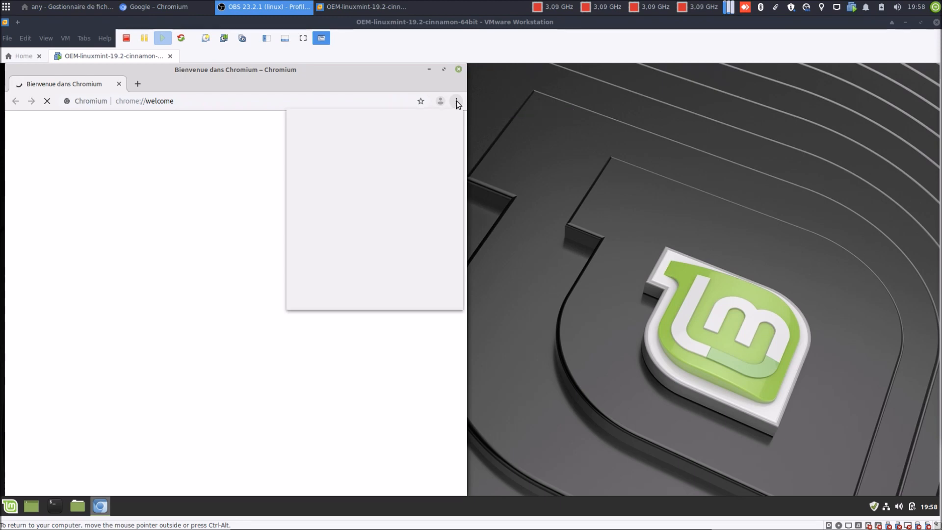
left_click(457, 102)
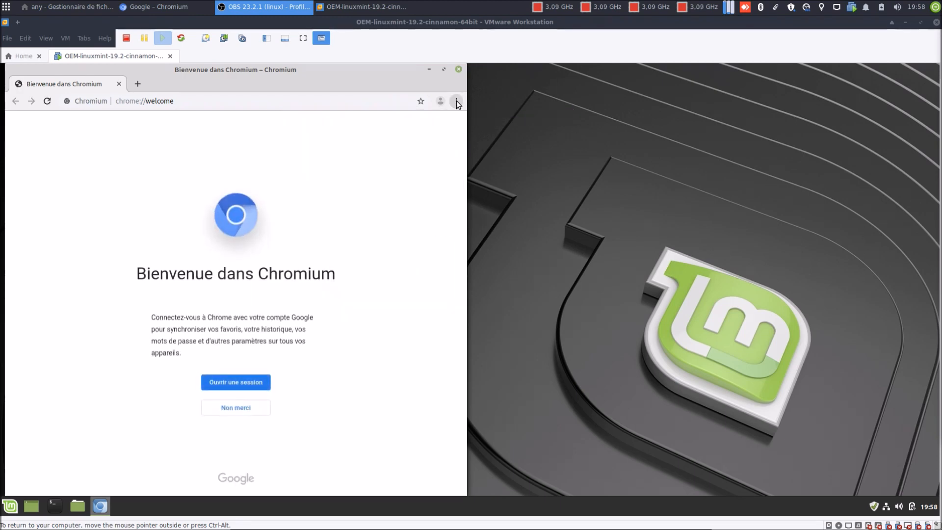
left_click(457, 72)
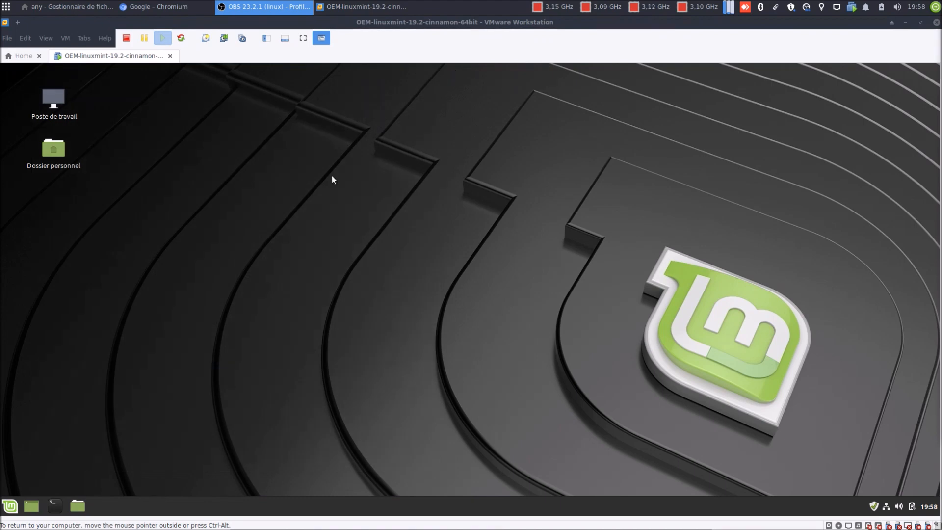
Step: Search the Mint menu for 'fire', then clear the search and dismiss the menu
left_click(9, 508)
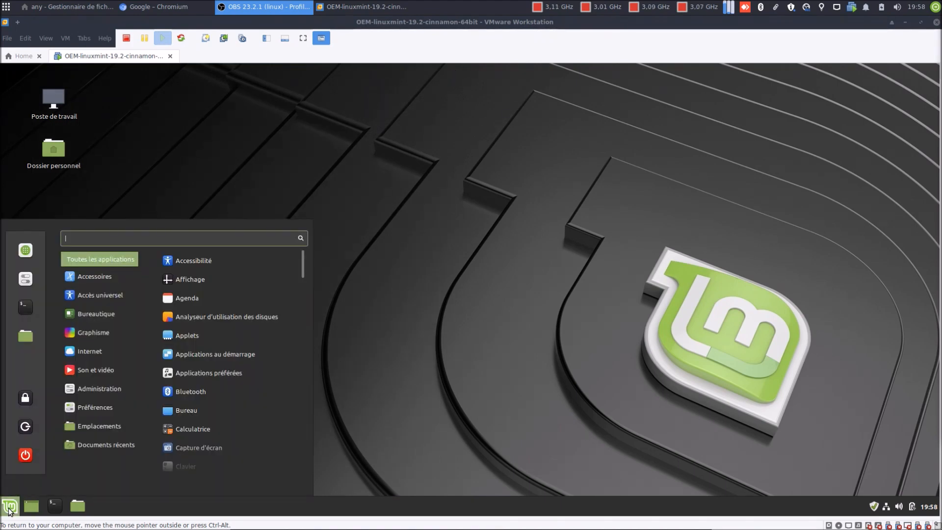
type("fire")
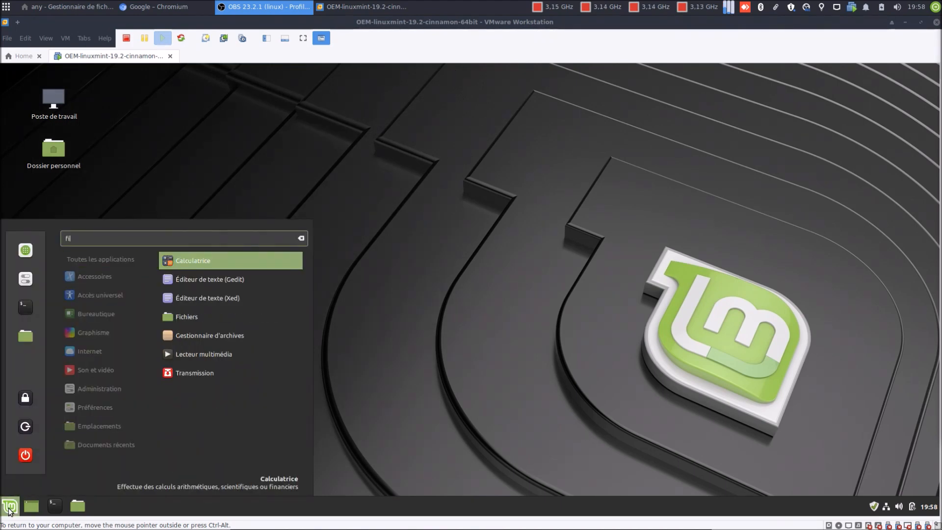
key("BackSpace")
key("BackSpace")
key("BackSpace")
key("BackSpace")
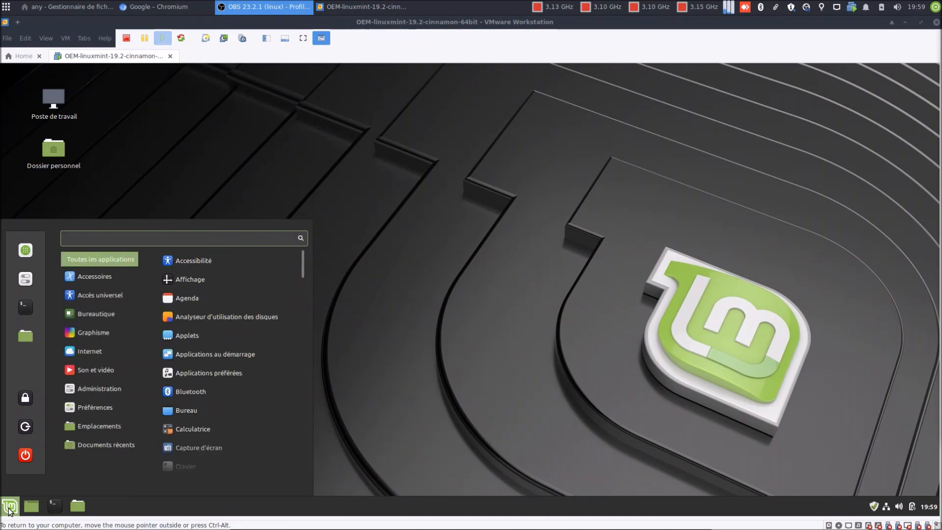
left_click(366, 276)
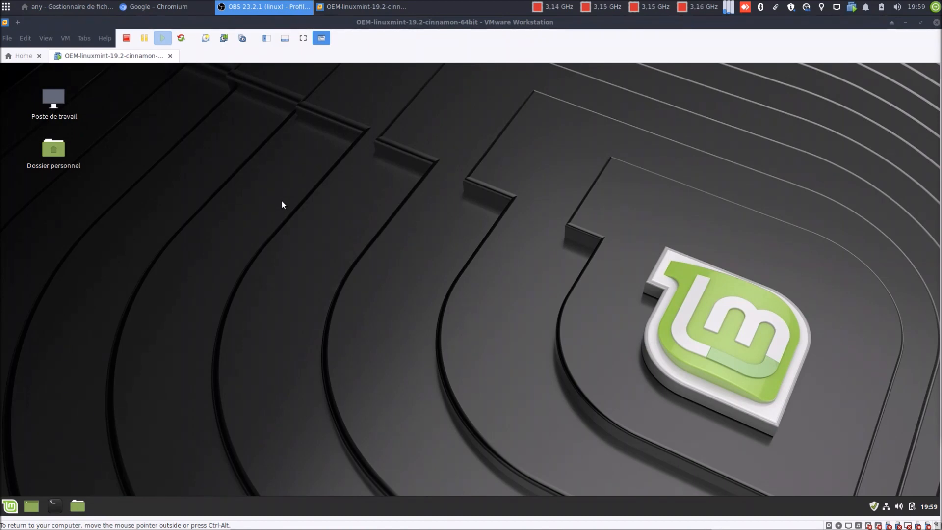
Step: Drag a selection box across the empty desktop, then release input to the host with Ctrl+Alt
left_click_drag(282, 201, 631, 423)
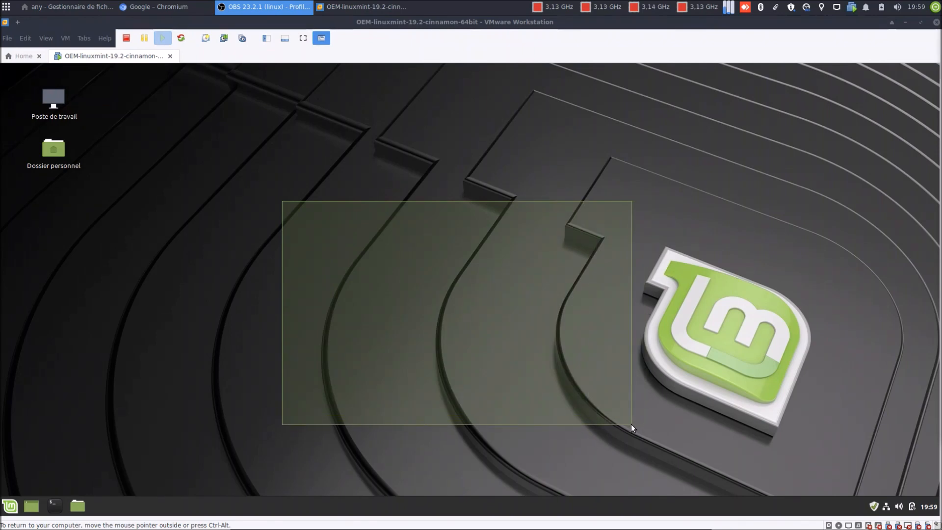
left_click_drag(631, 424, 631, 422)
key("ctrl+alt")
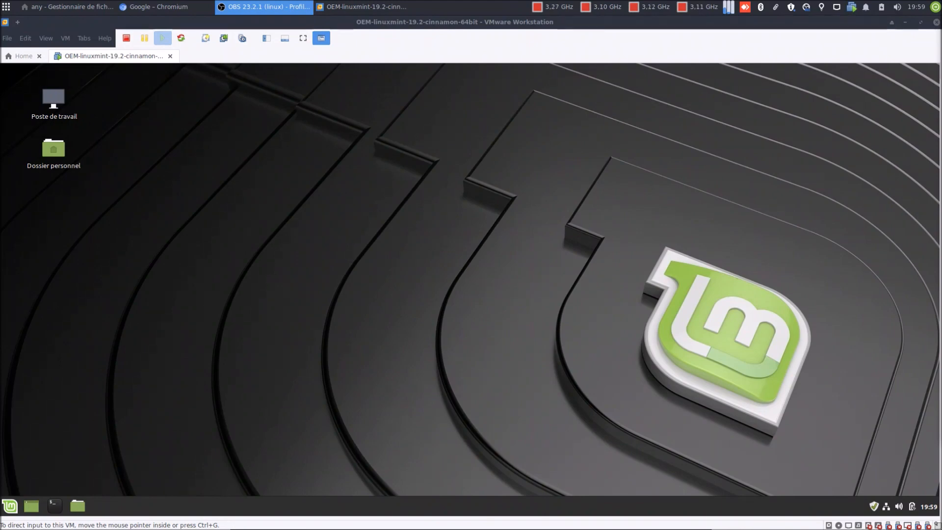